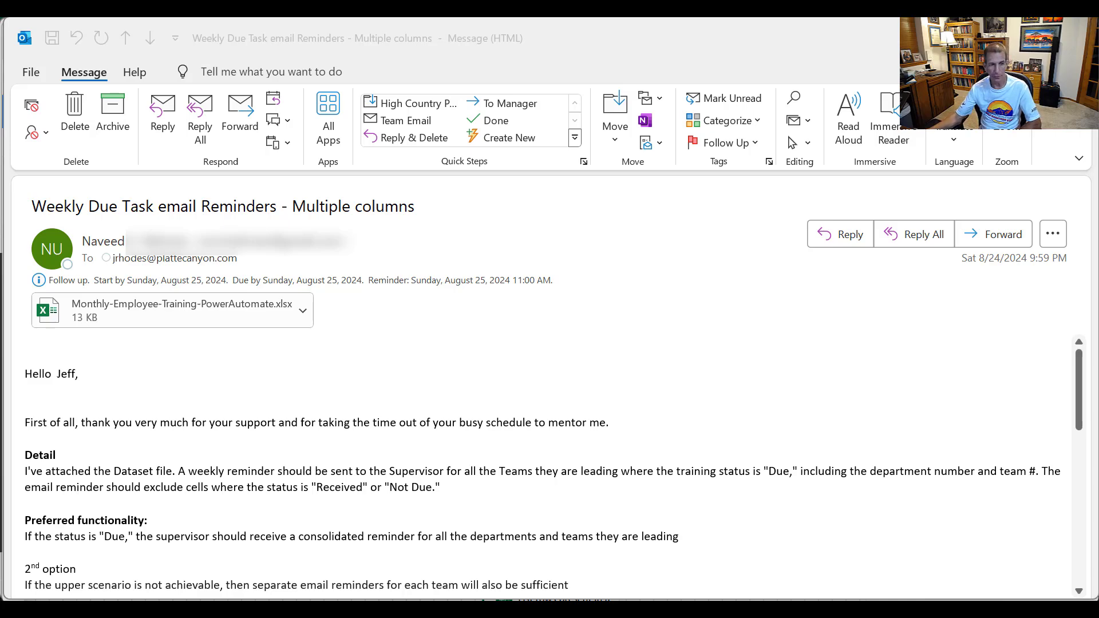
In the Excel training workbook, locate Jeff's three team rows in the first-name column
{"action": "scroll", "coordinate": [445, 491], "scroll_direction": "down", "scroll_amount": 6}
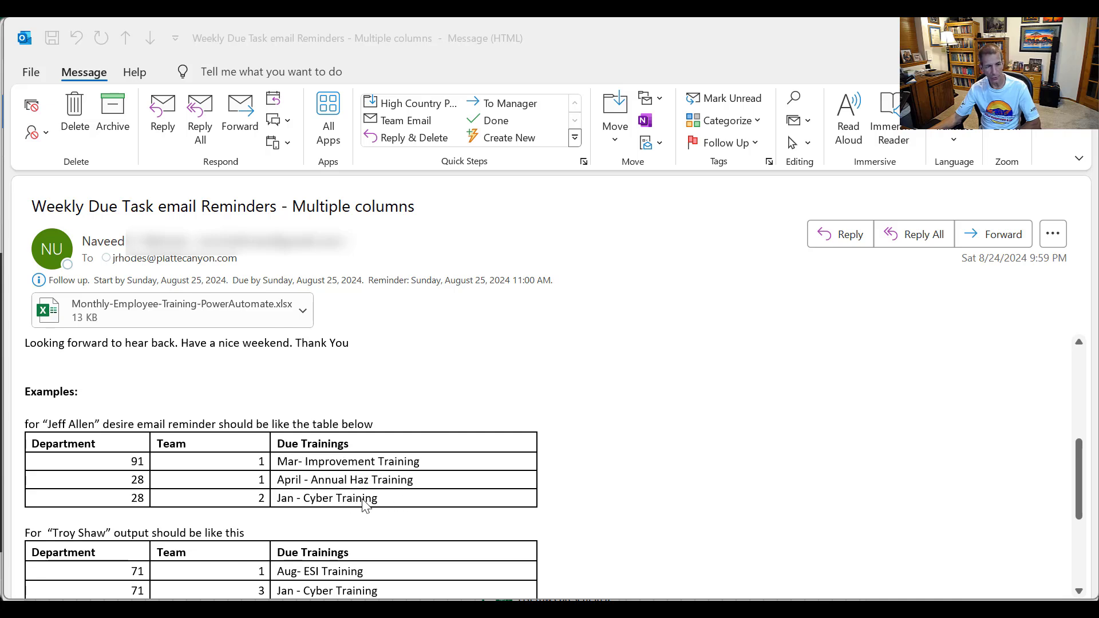
{"action": "scroll", "coordinate": [353, 502], "scroll_direction": "down", "scroll_amount": 1}
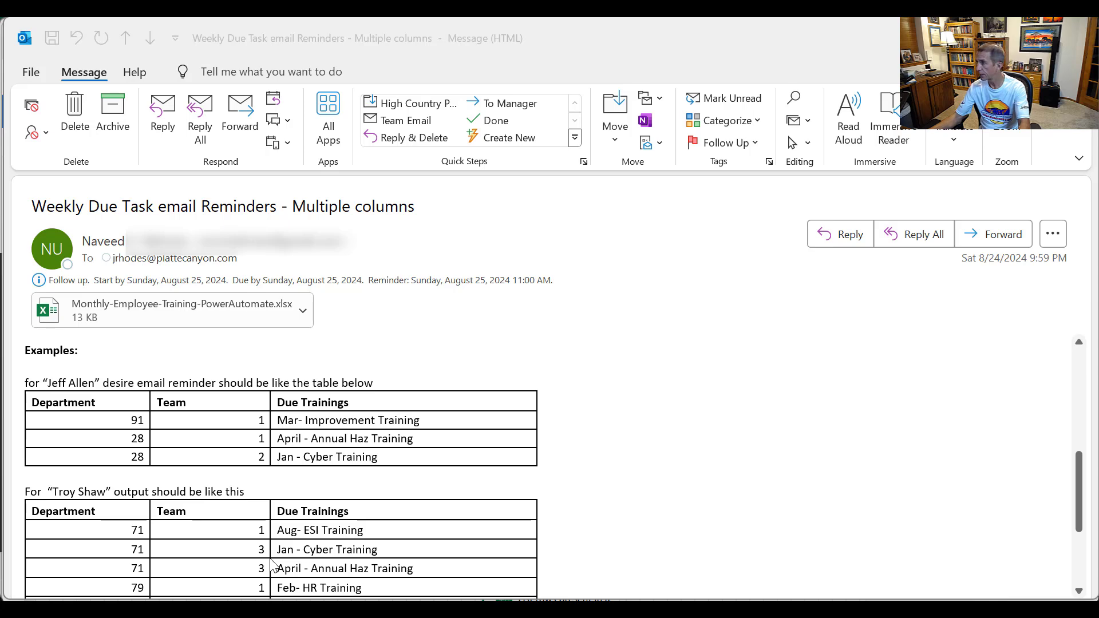
{"action": "key", "text": "alt+Tab"}
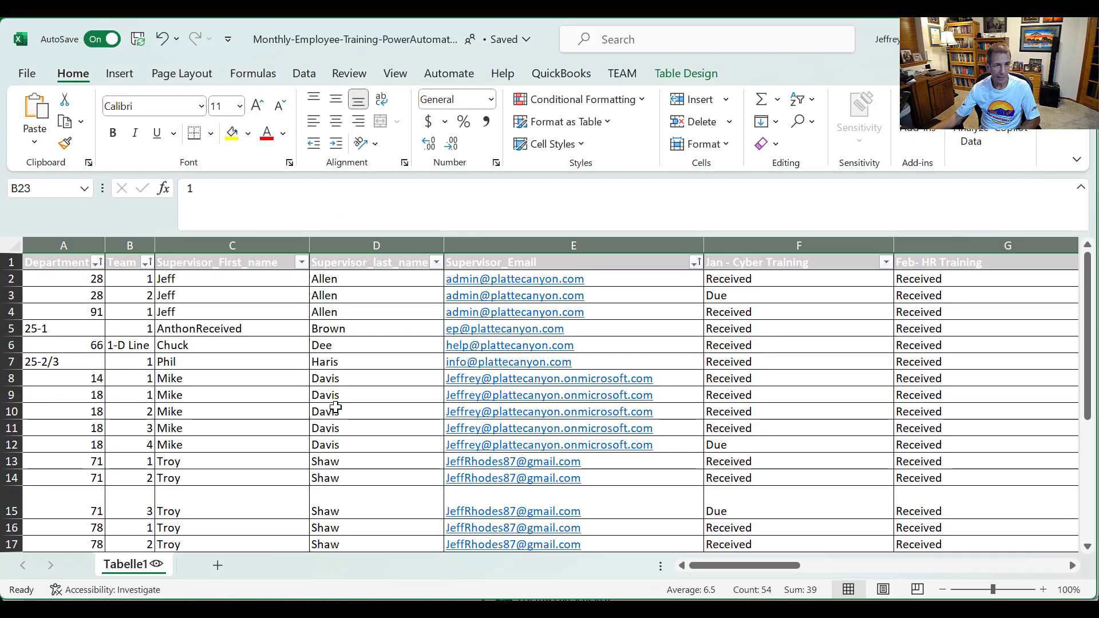
{"action": "left_click", "coordinate": [174, 279]}
{"action": "left_click", "coordinate": [169, 298]}
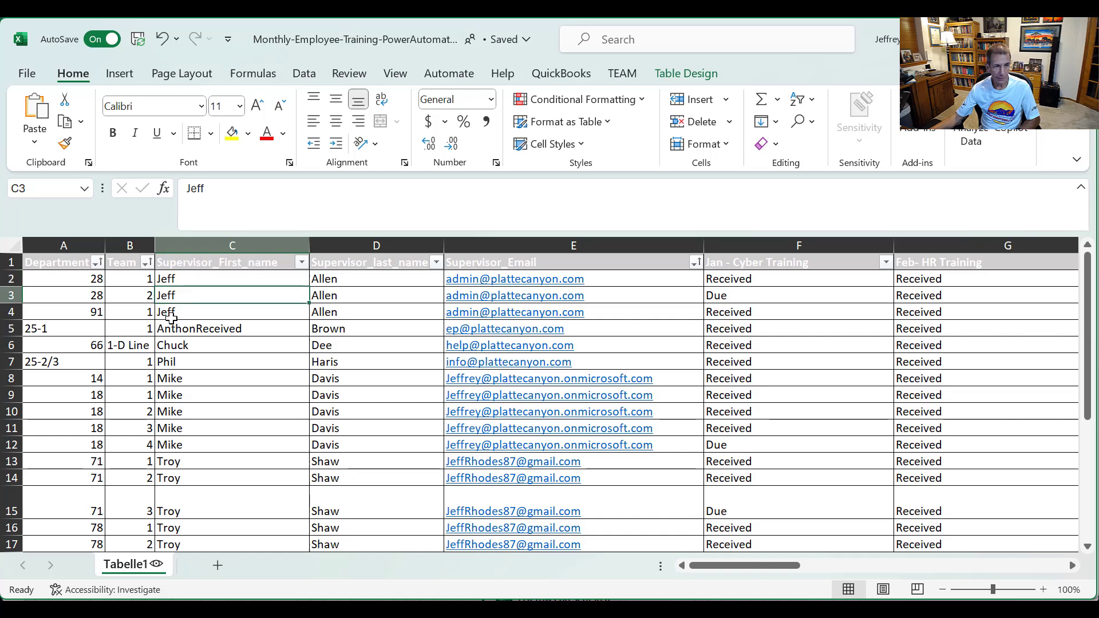
{"action": "left_click", "coordinate": [171, 319]}
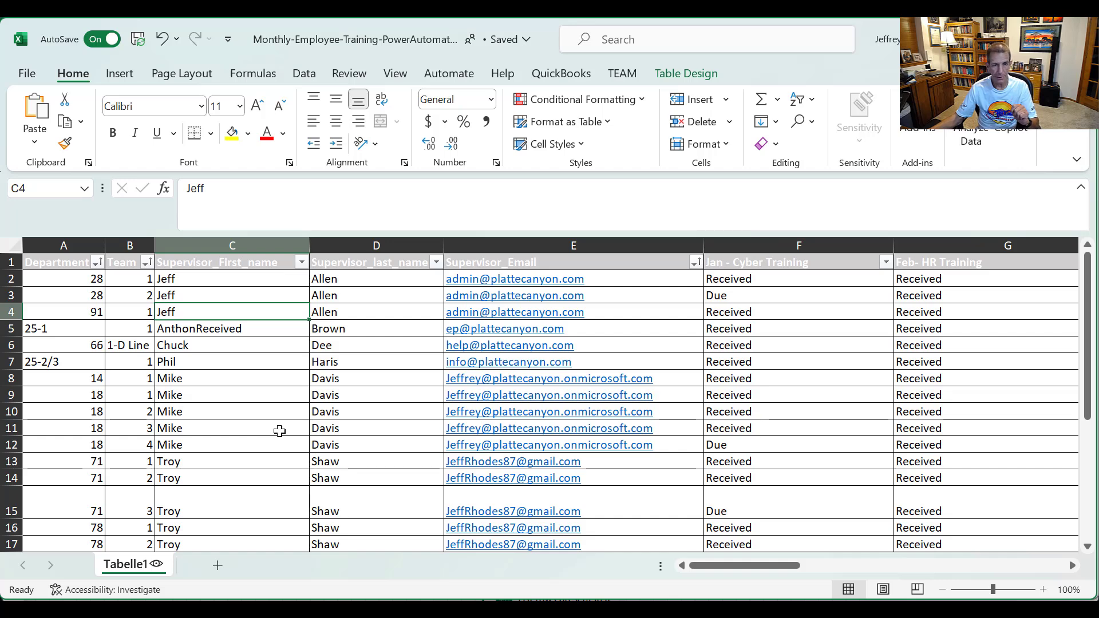
Check the exact Jan - Cyber Training header text and its Due values, including cell F12
{"action": "left_click", "coordinate": [835, 262]}
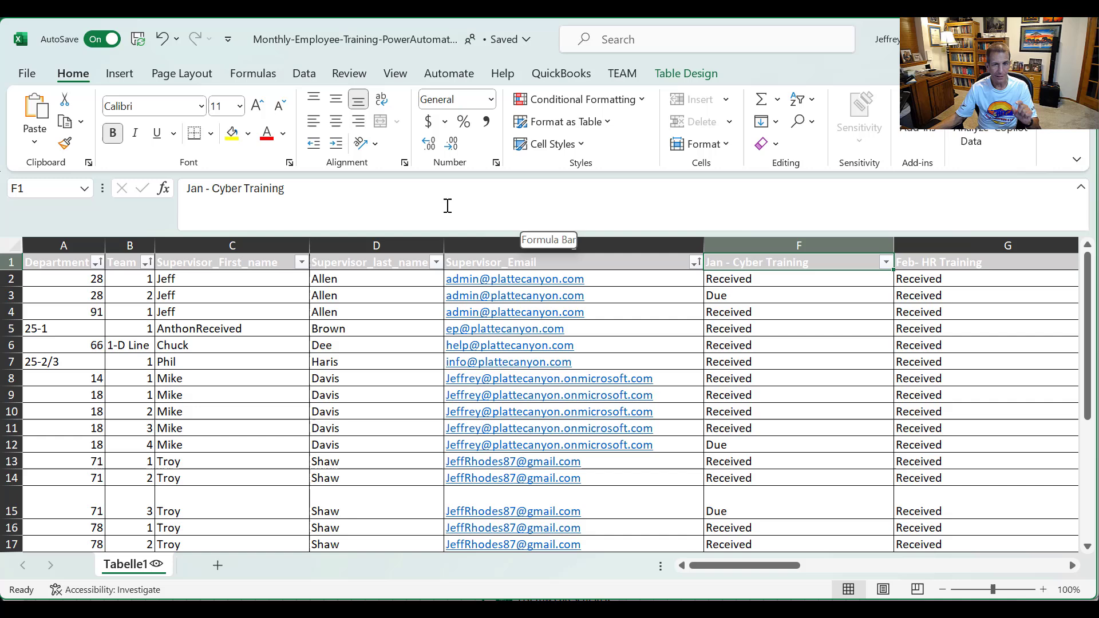
{"action": "left_click", "coordinate": [743, 291]}
{"action": "left_click", "coordinate": [757, 446]}
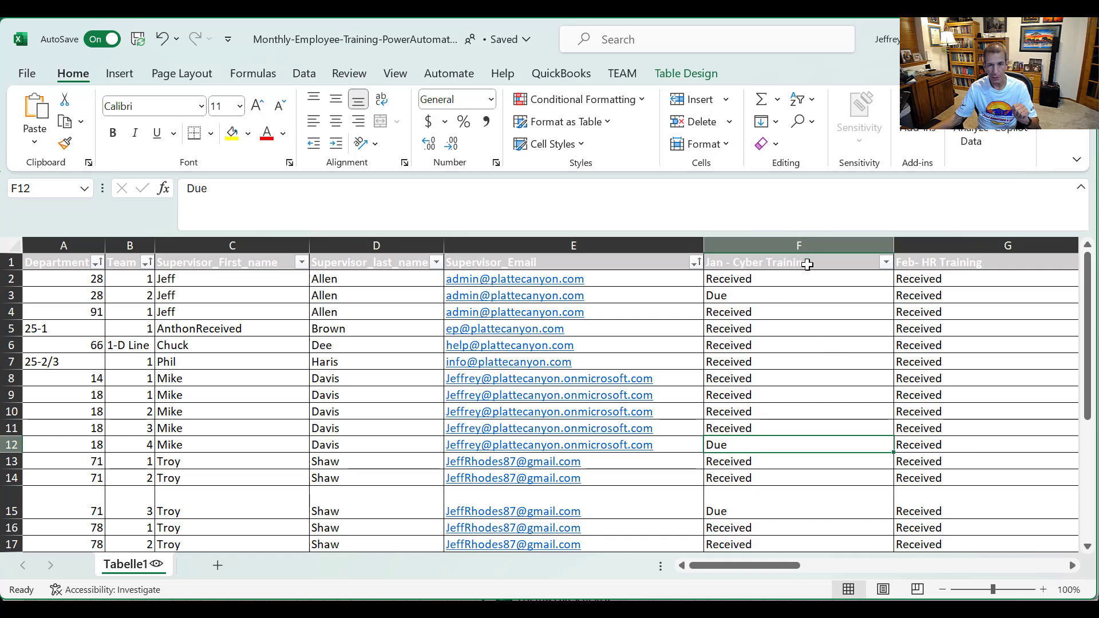
{"action": "left_click", "coordinate": [744, 261]}
{"action": "left_click", "coordinate": [484, 212]}
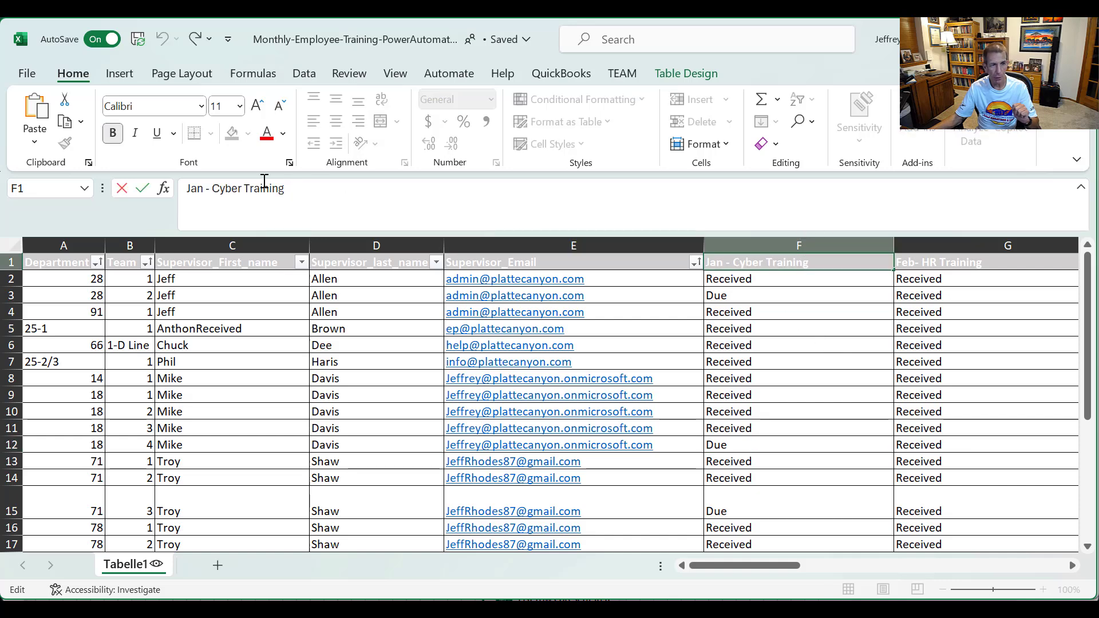
Inspect the Feb- HR Training header and the exact Due text in F3, then return to the flow
{"action": "left_click", "coordinate": [971, 263]}
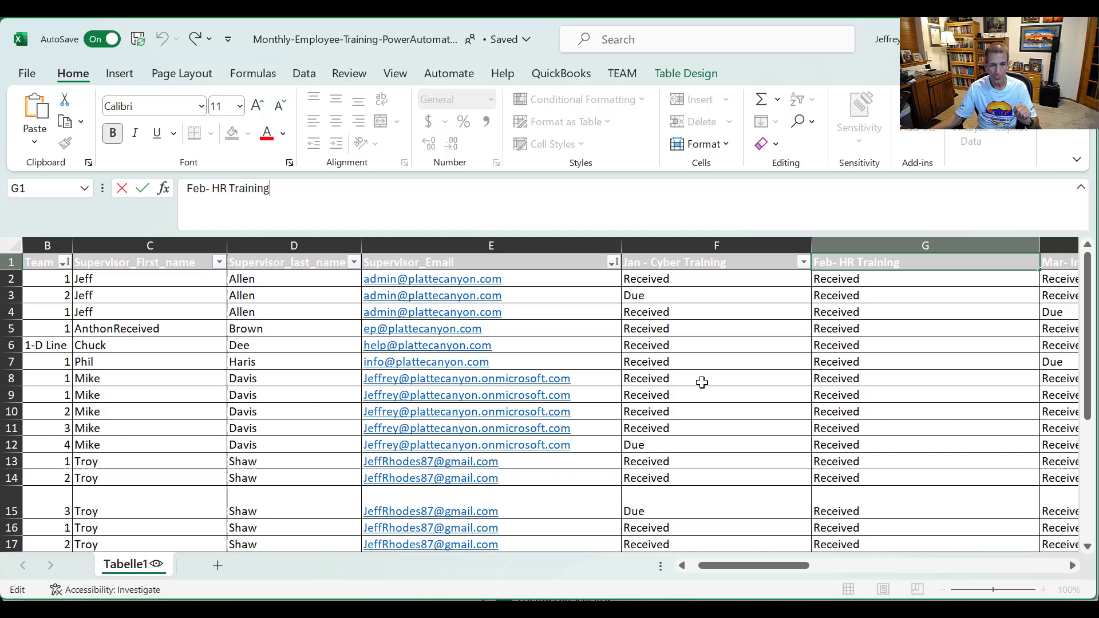
{"action": "left_click", "coordinate": [660, 295]}
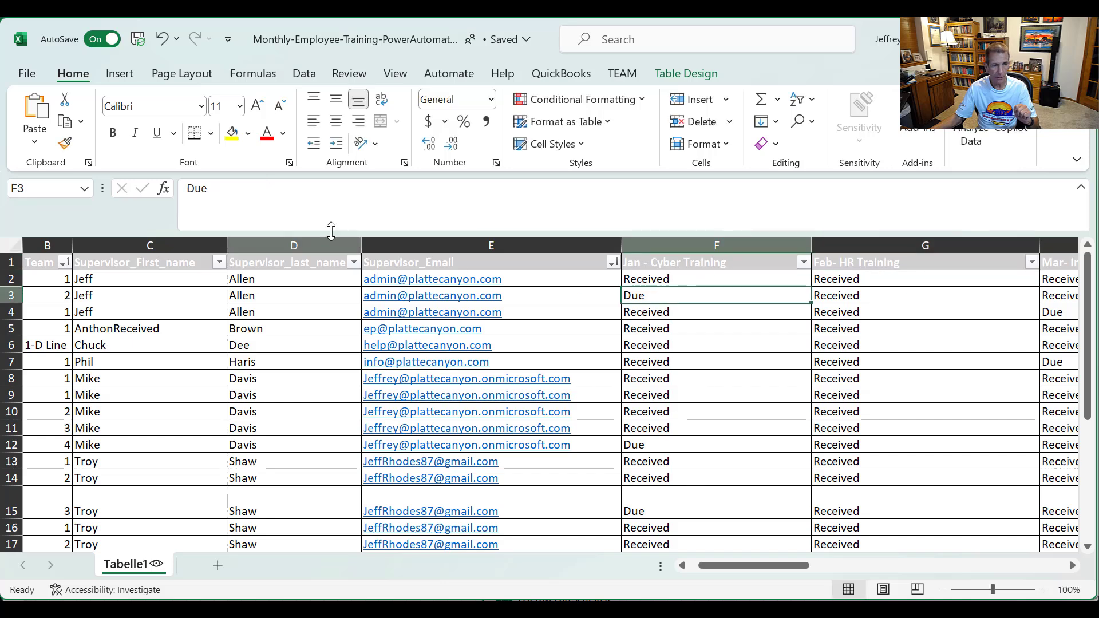
{"action": "left_click", "coordinate": [311, 197]}
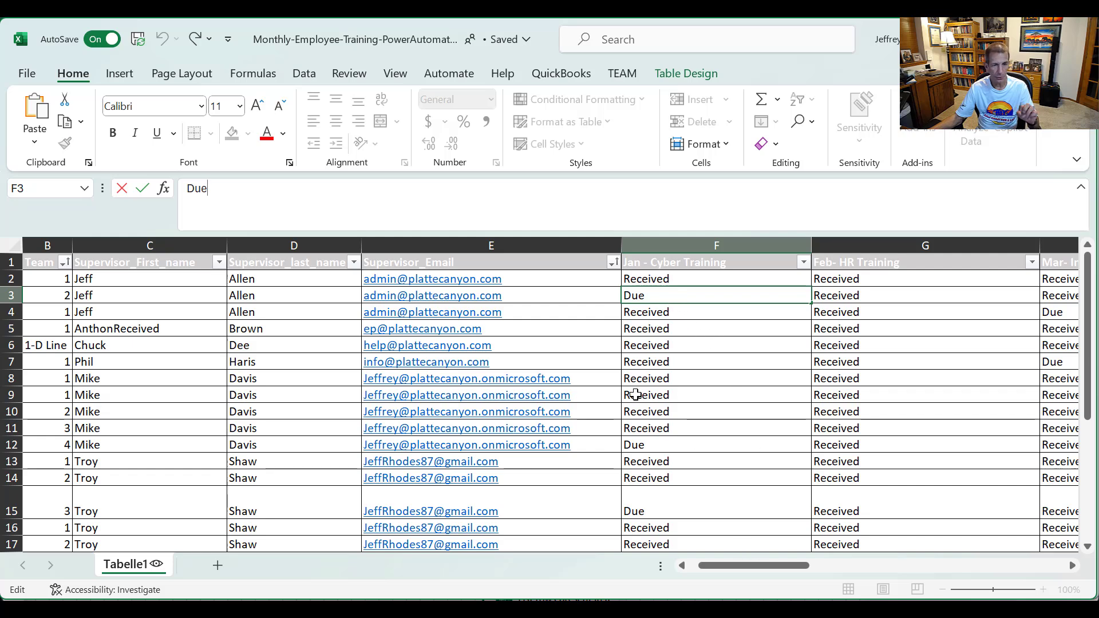
{"action": "left_click", "coordinate": [692, 564]}
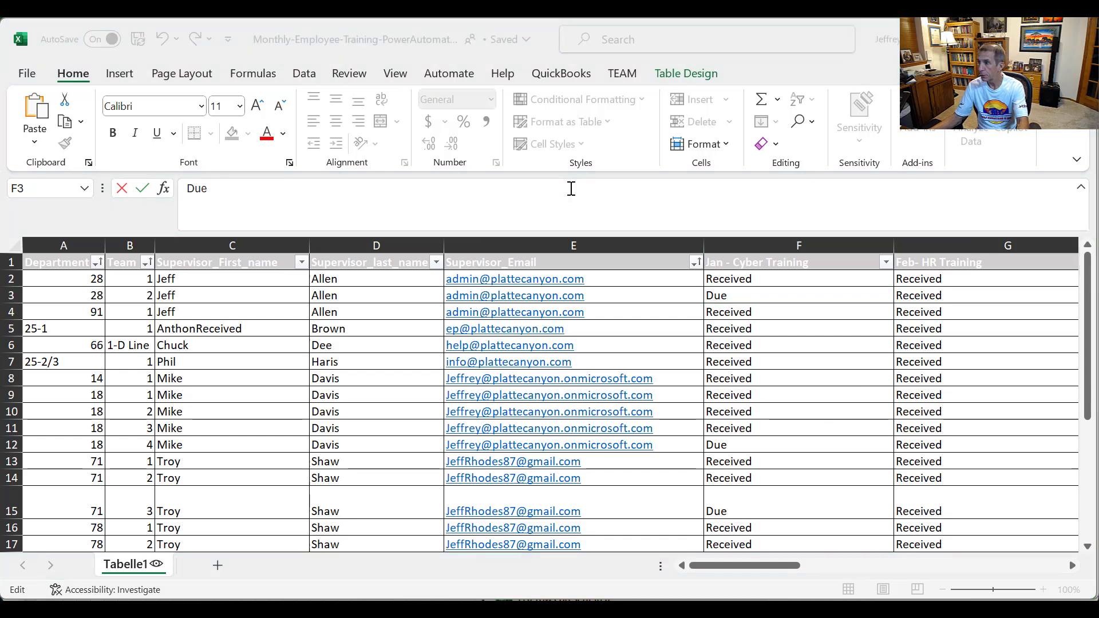
{"action": "key", "text": "alt+Tab"}
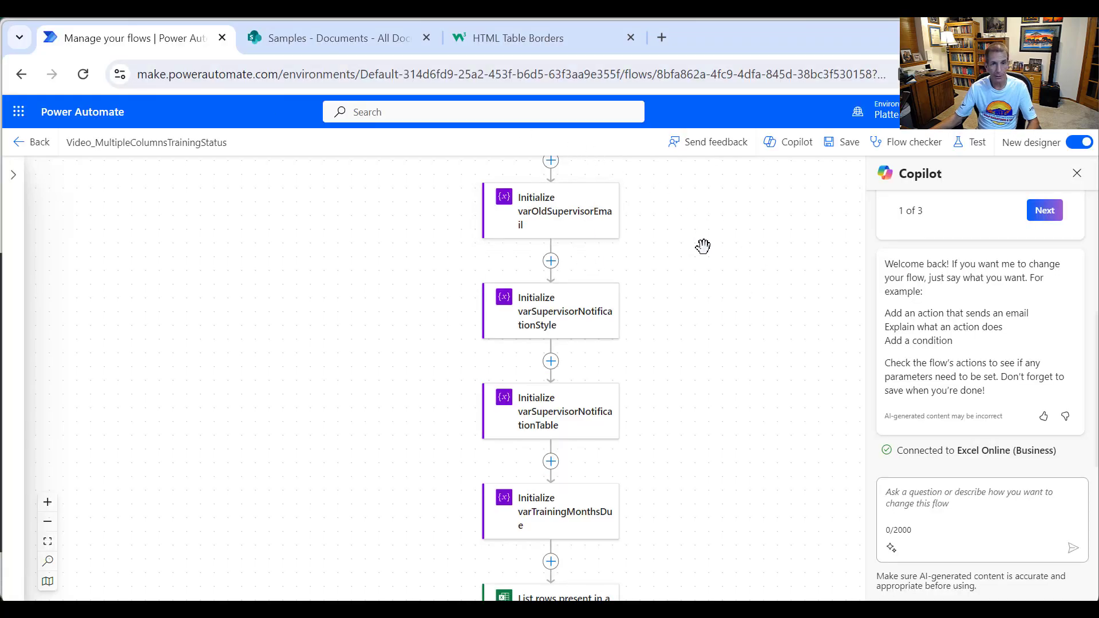
Select the full Filter Query of the List rows present in a table step, then compare it in Notepad
{"action": "scroll", "coordinate": [704, 246], "scroll_direction": "up", "scroll_amount": 3}
{"action": "scroll", "coordinate": [704, 257], "scroll_direction": "up", "scroll_amount": 2}
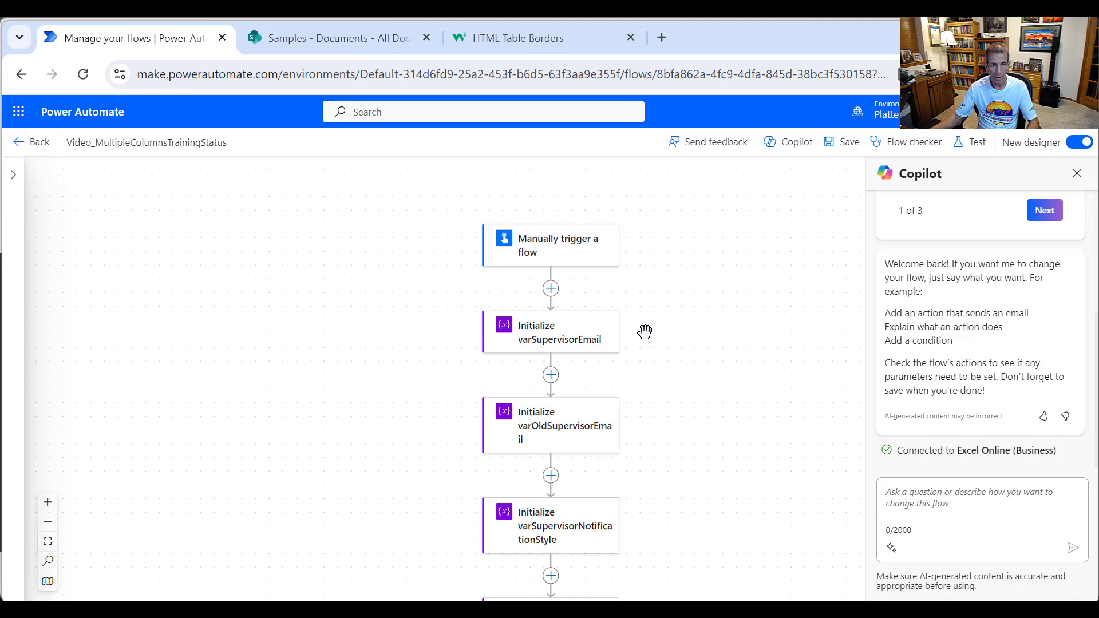
{"action": "scroll", "coordinate": [652, 320], "scroll_direction": "down", "scroll_amount": 3}
{"action": "scroll", "coordinate": [656, 315], "scroll_direction": "down", "scroll_amount": 7}
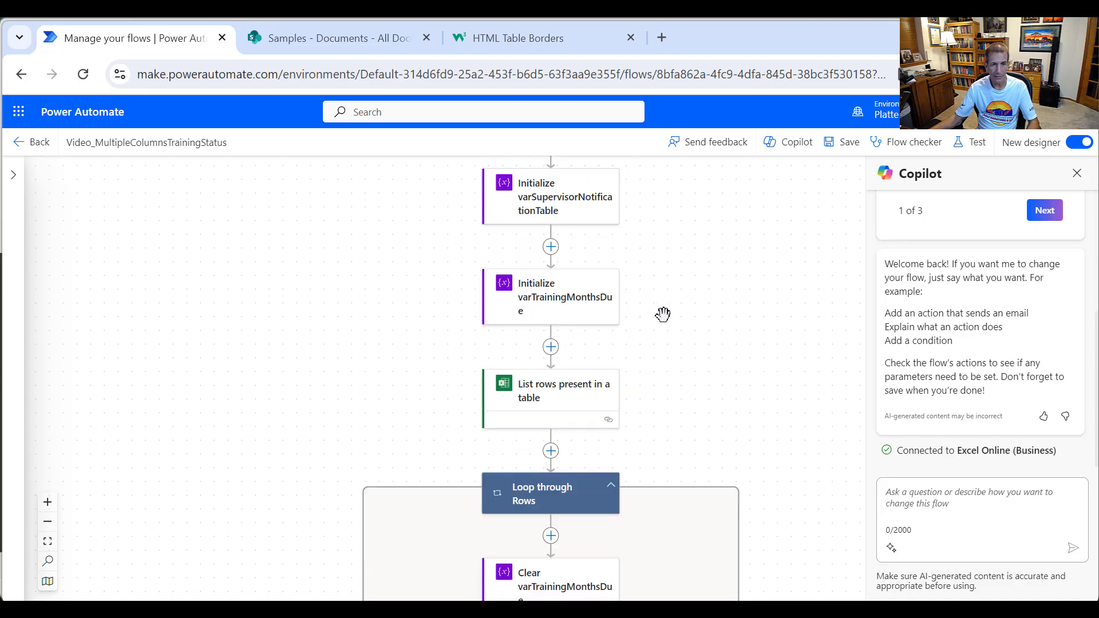
{"action": "left_click", "coordinate": [558, 400]}
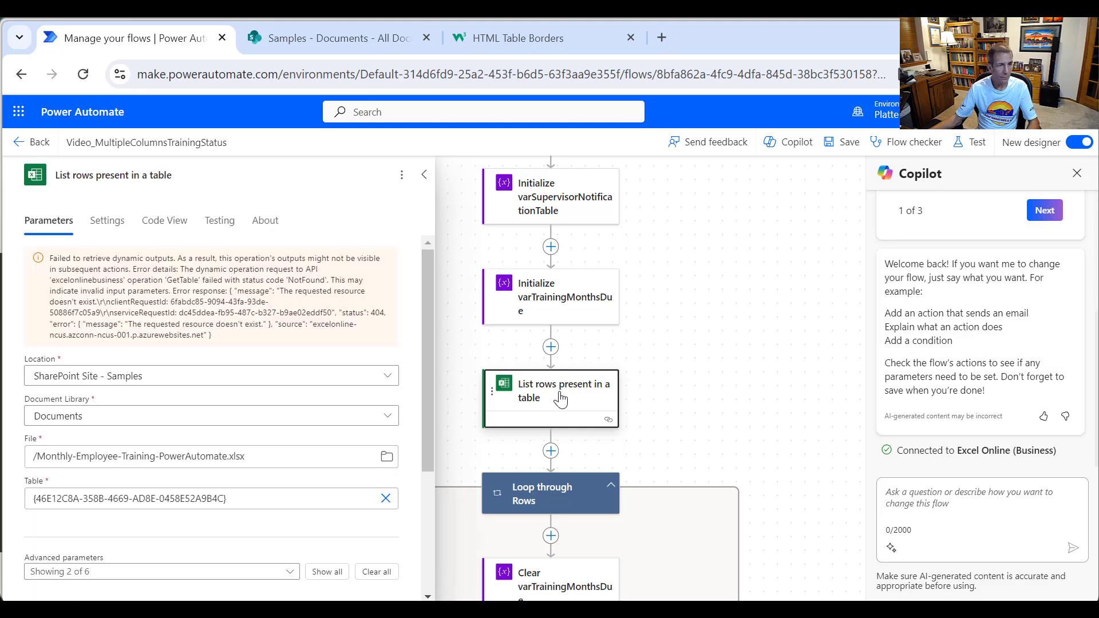
{"action": "scroll", "coordinate": [251, 352], "scroll_direction": "down", "scroll_amount": 4}
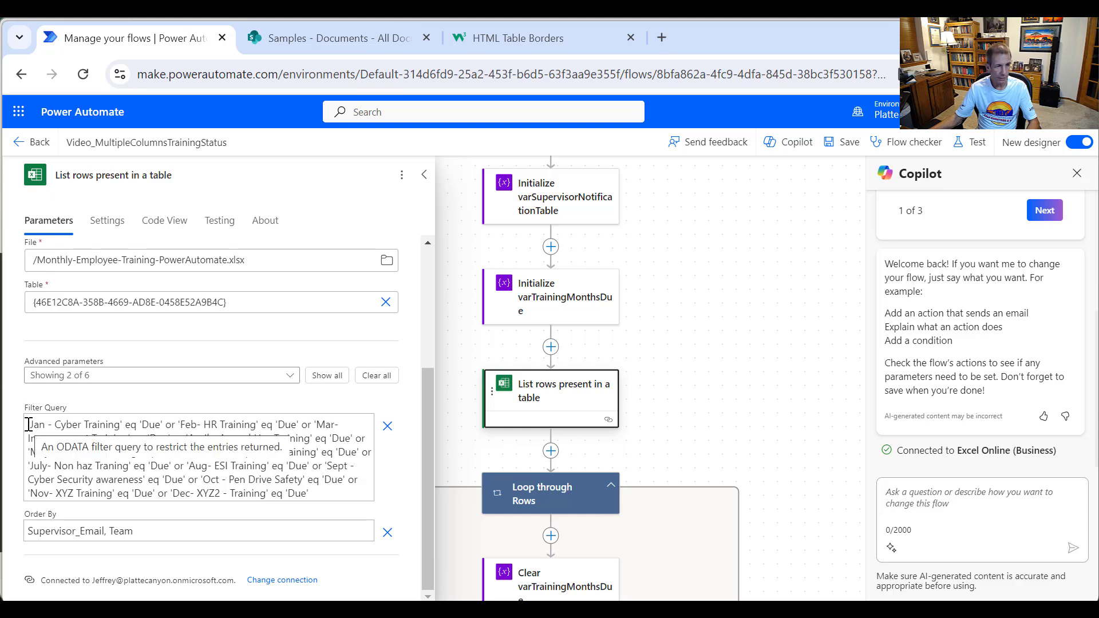
{"action": "left_click", "coordinate": [29, 424]}
{"action": "left_click_drag", "start_coordinate": [30, 424], "coordinate": [413, 503]}
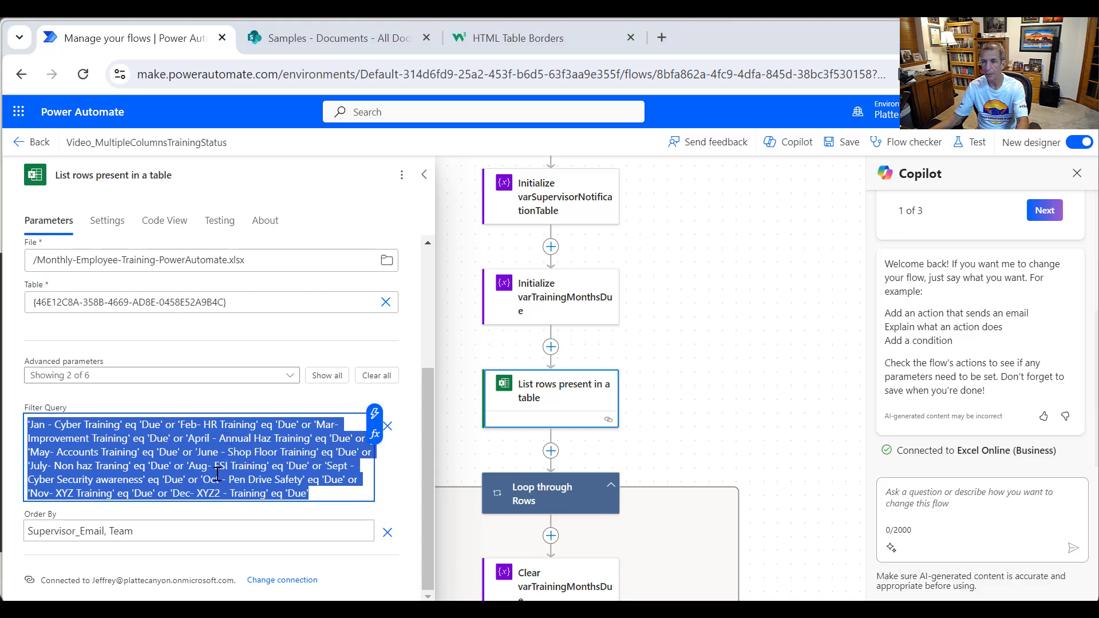
{"action": "key", "text": "alt+Tab"}
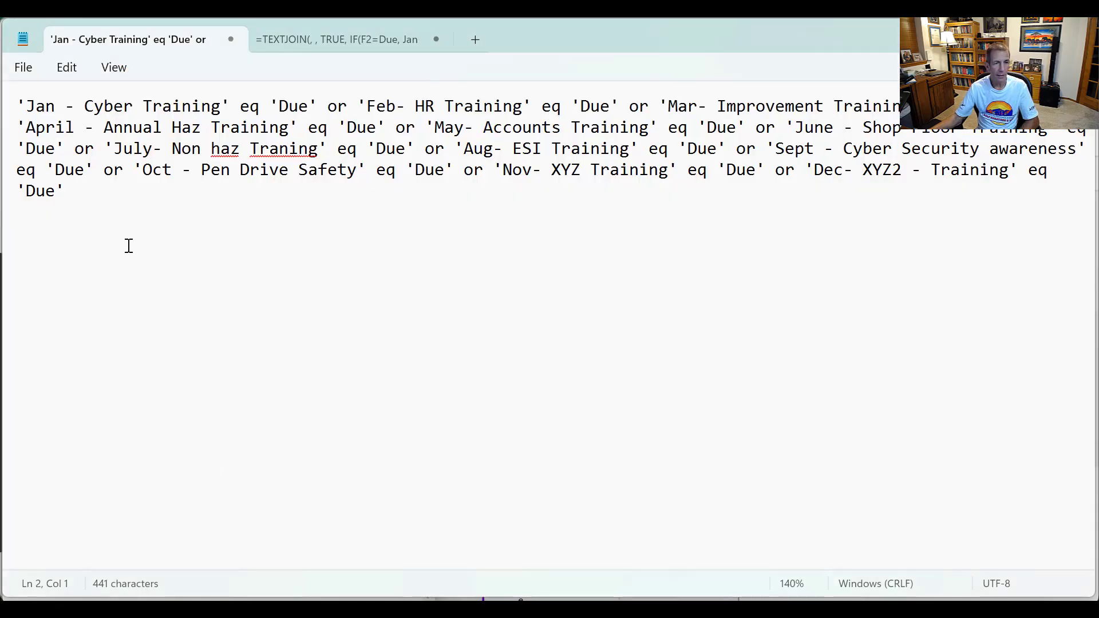
Select the Notepad query to review its twelve month-training columns, each tested eq 'Due'
{"action": "left_click", "coordinate": [26, 106]}
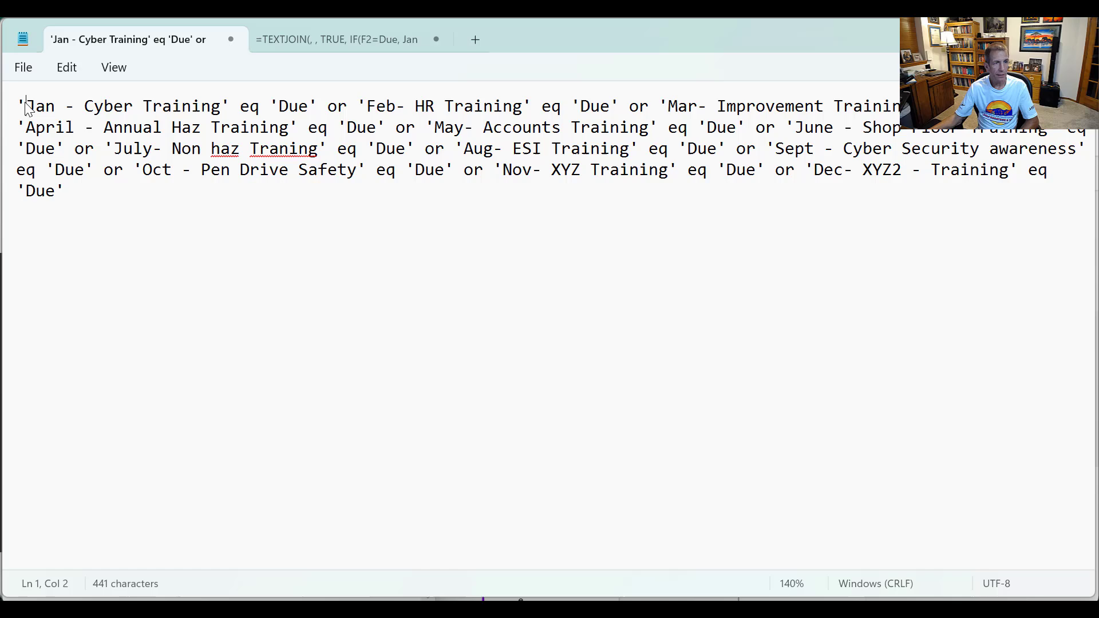
{"action": "left_click_drag", "start_coordinate": [26, 105], "coordinate": [132, 191]}
{"action": "left_click", "coordinate": [129, 194]}
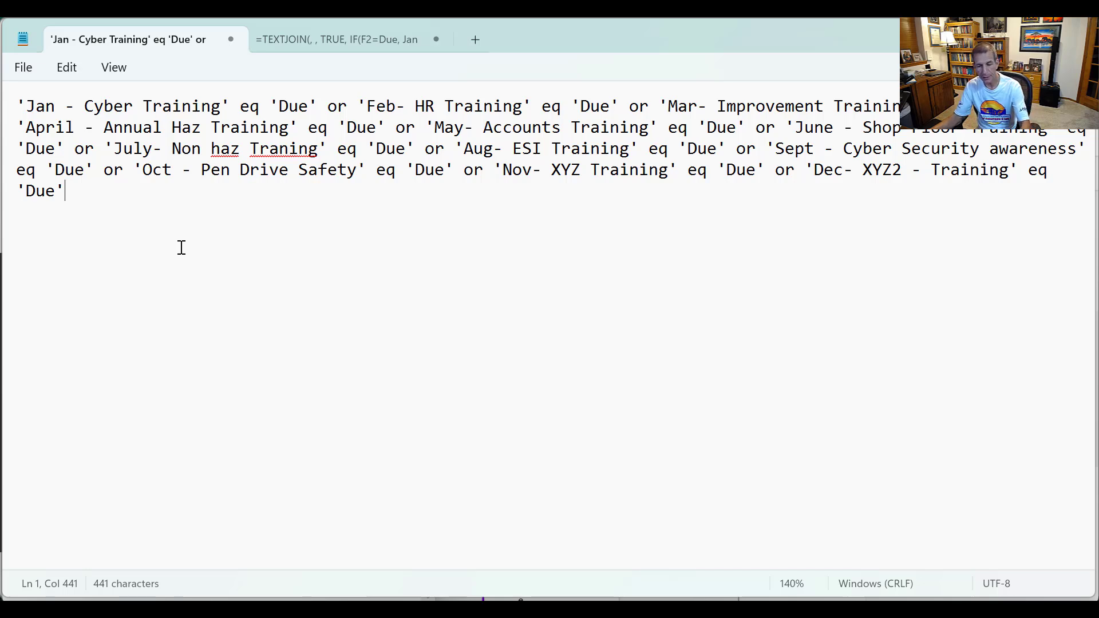
Close the List rows details and inspect Check January and its 'Jan - Cyber Training' append action
{"action": "key", "text": "alt+Tab"}
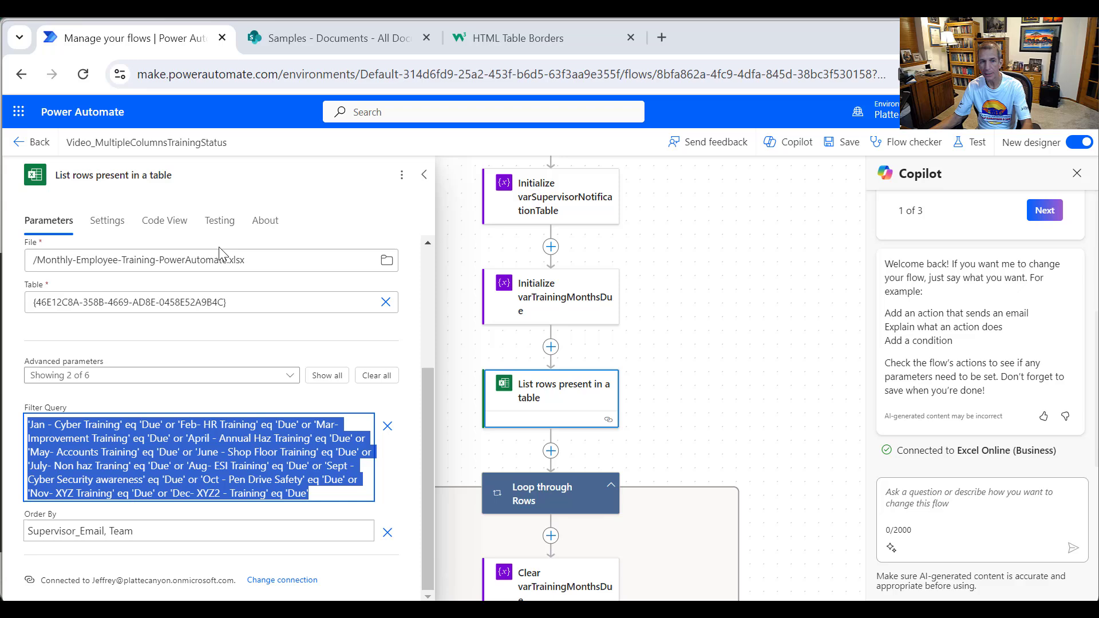
{"action": "scroll", "coordinate": [744, 438], "scroll_direction": "down", "scroll_amount": 3}
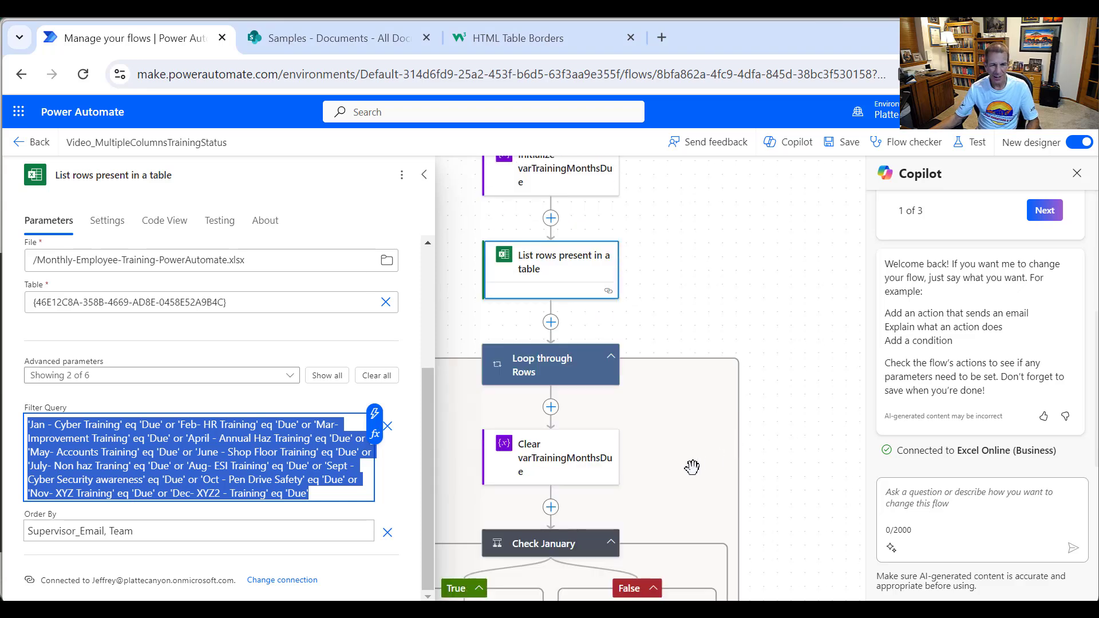
{"action": "scroll", "coordinate": [698, 464], "scroll_direction": "down", "scroll_amount": 2}
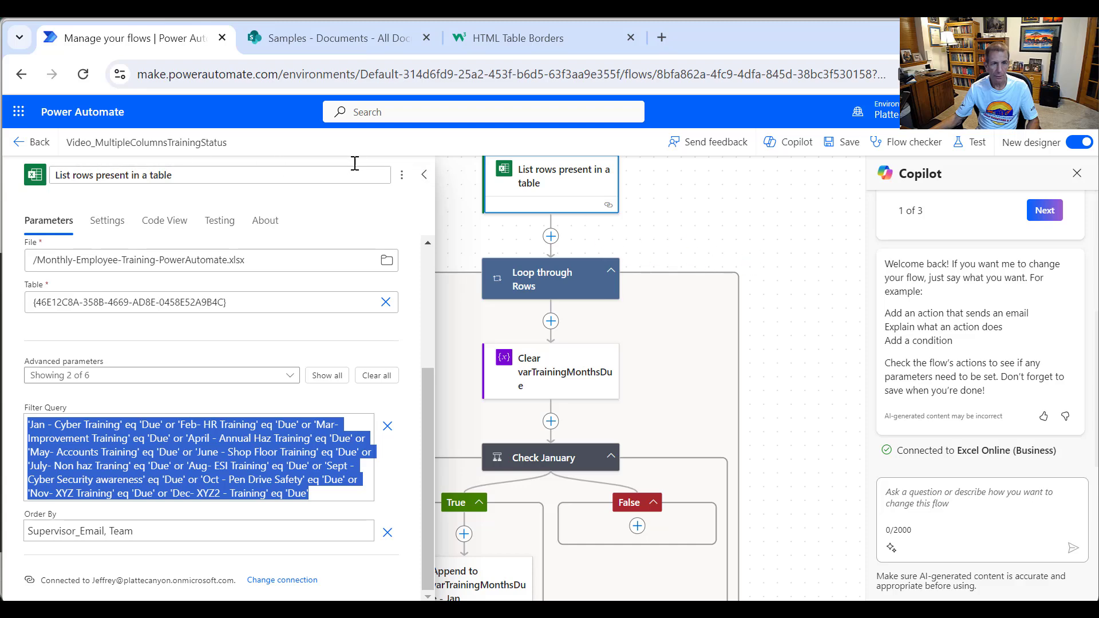
{"action": "left_click", "coordinate": [424, 175]}
{"action": "scroll", "coordinate": [765, 331], "scroll_direction": "down", "scroll_amount": 9}
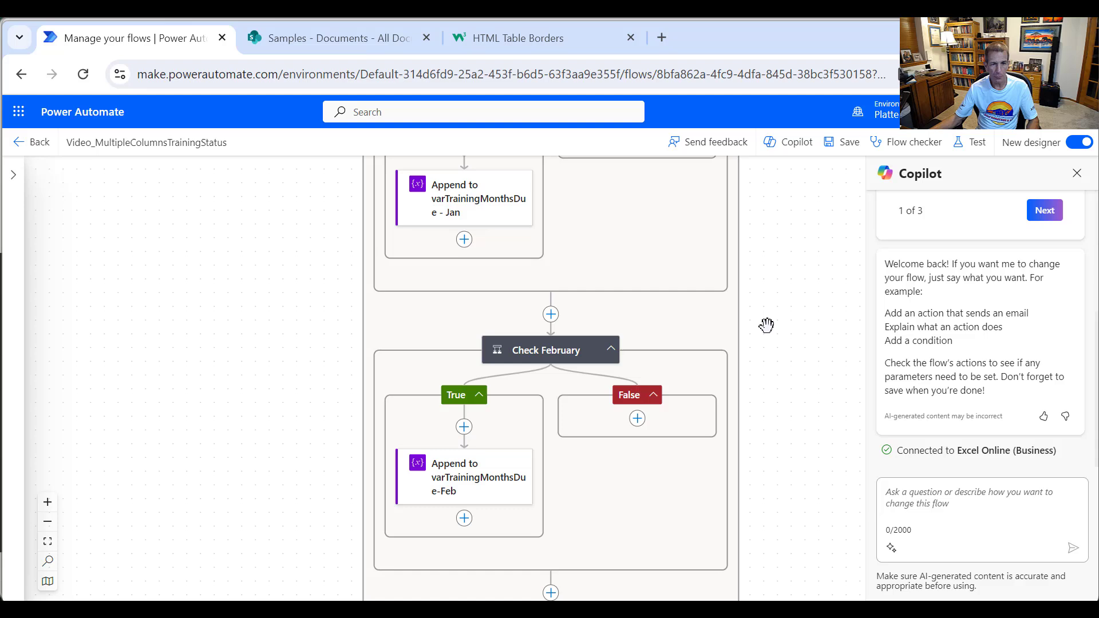
{"action": "scroll", "coordinate": [766, 325], "scroll_direction": "up", "scroll_amount": 2}
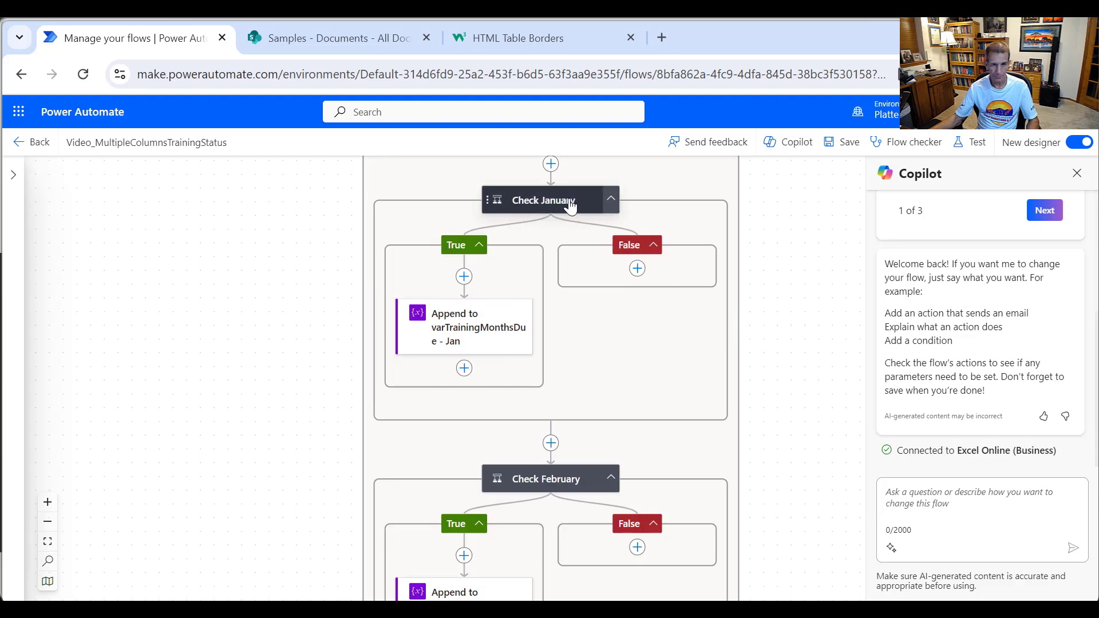
{"action": "left_click", "coordinate": [497, 331]}
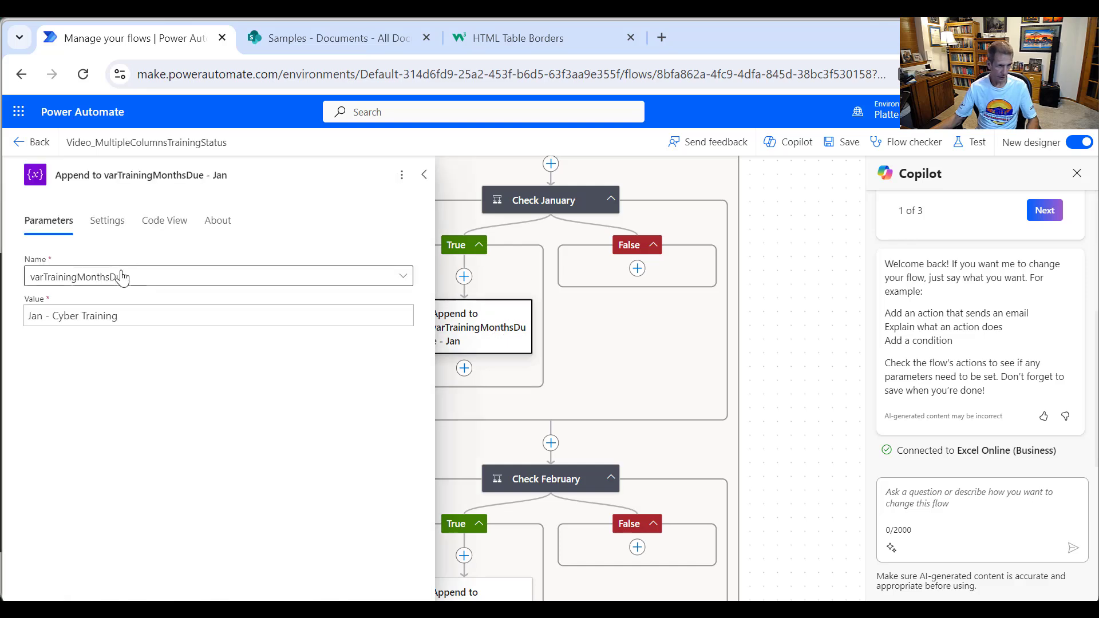
{"action": "left_click", "coordinate": [558, 203]}
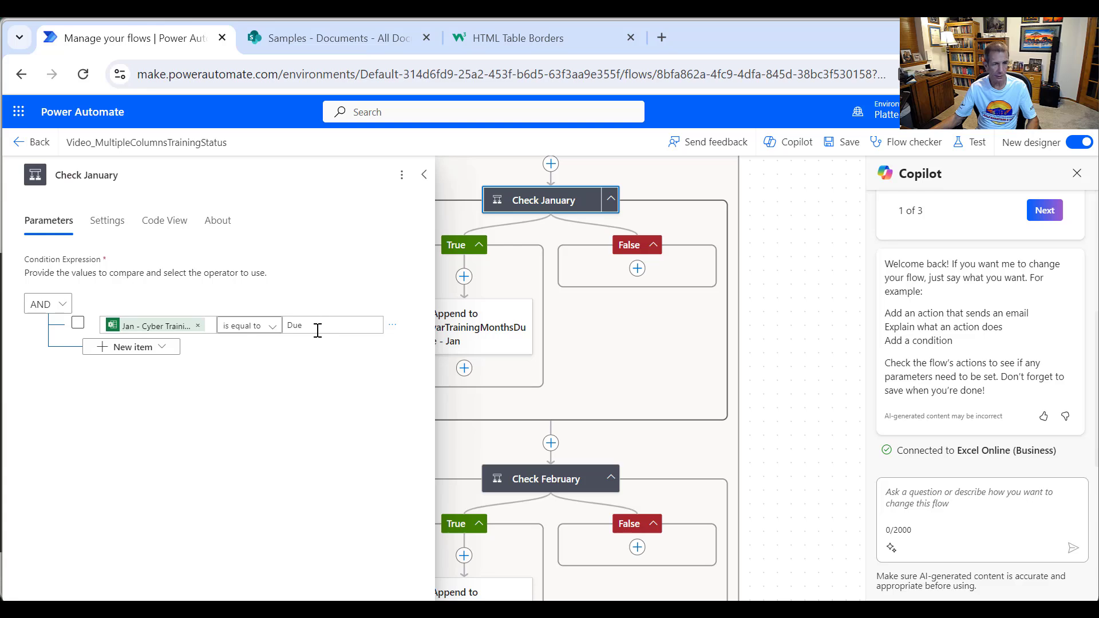
{"action": "left_click", "coordinate": [494, 332]}
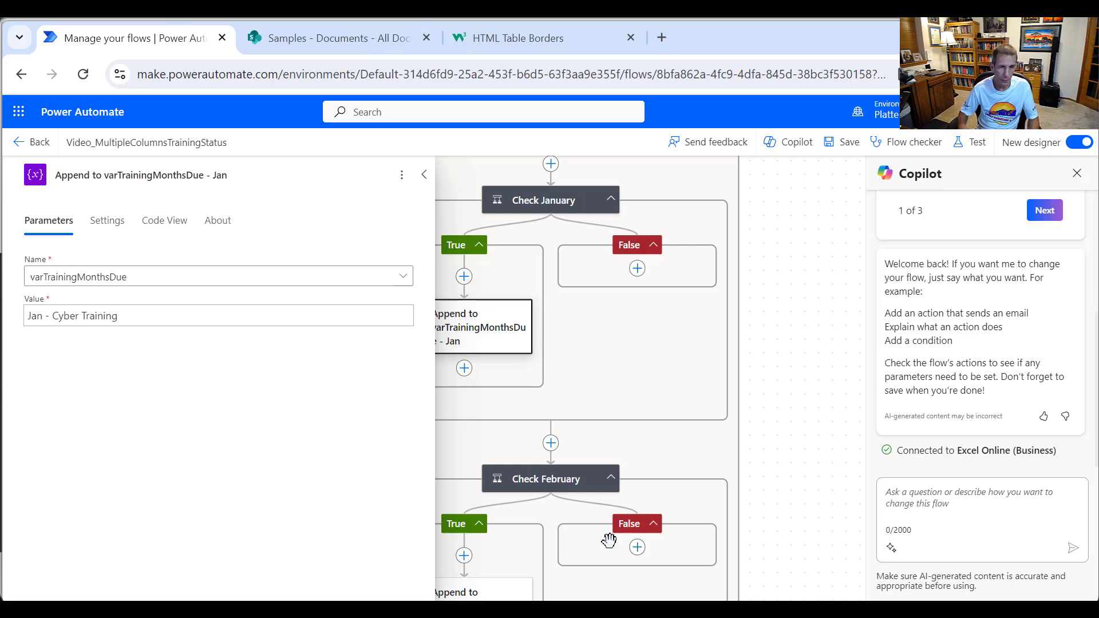
Run a manual Save & Test, which fails with a GetTable NotFound error, then return to Excel
{"action": "left_click", "coordinate": [973, 144]}
{"action": "left_click", "coordinate": [910, 177]}
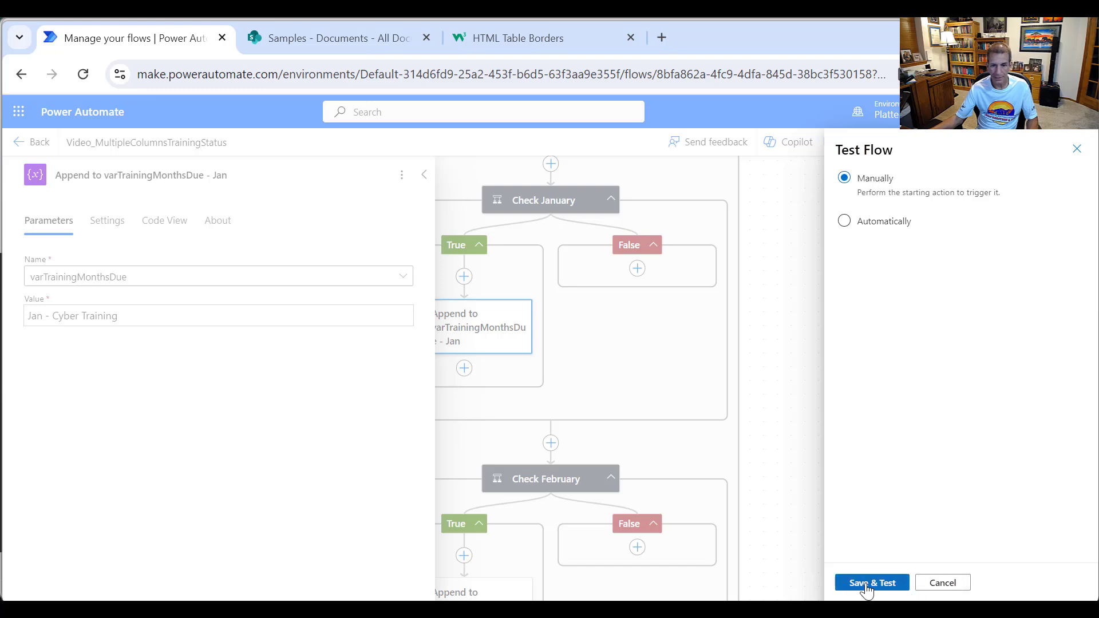
{"action": "left_click", "coordinate": [870, 583]}
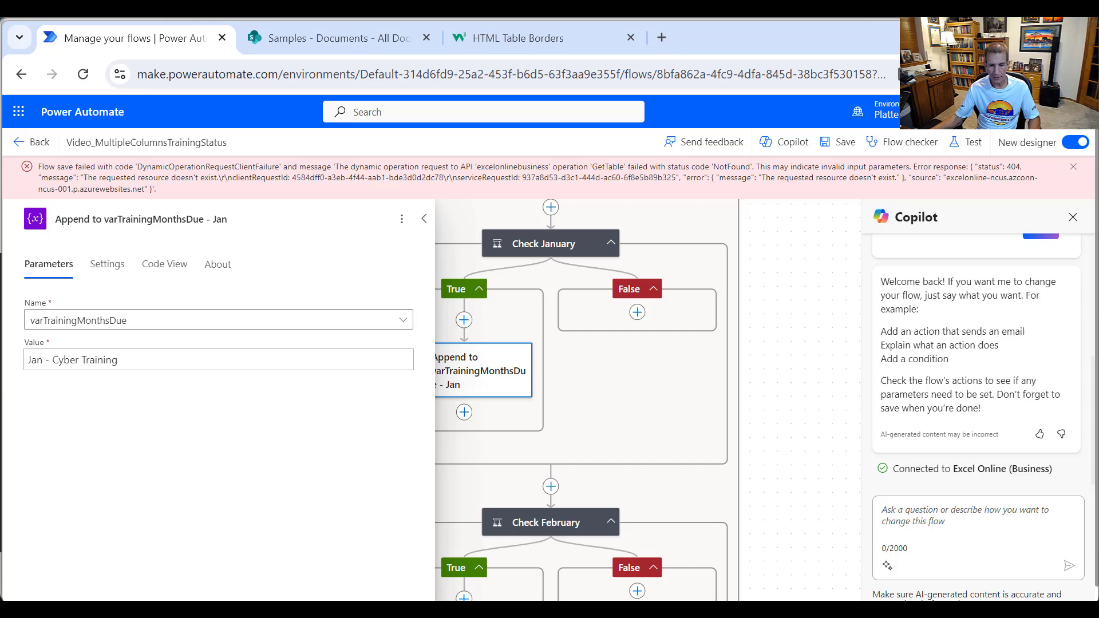
{"action": "key", "text": "alt+Tab"}
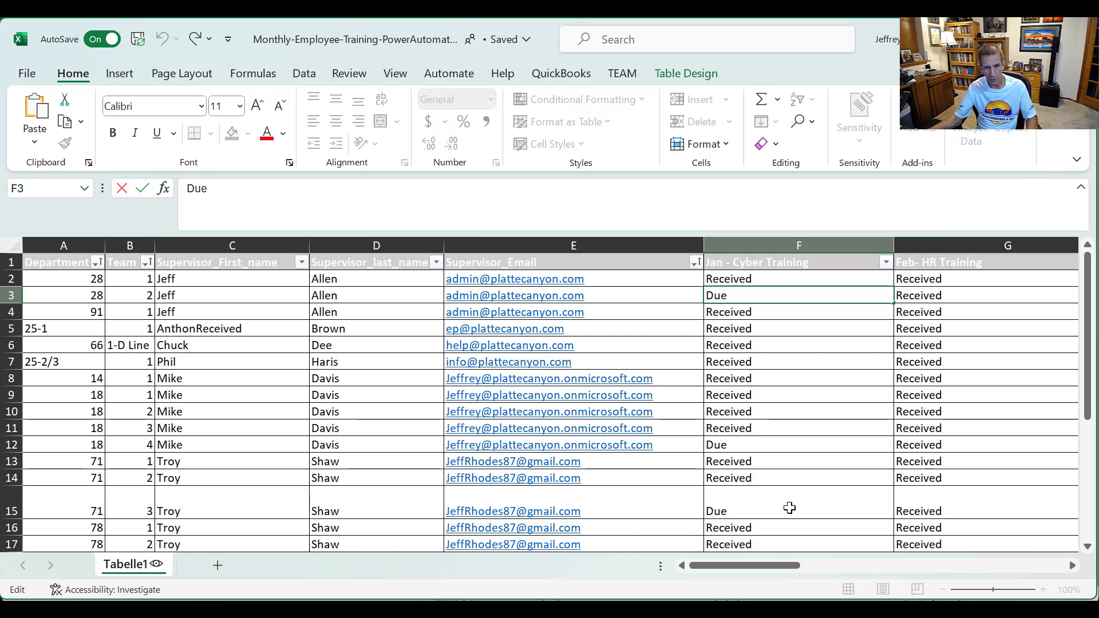
{"action": "left_click_drag", "start_coordinate": [794, 570], "coordinate": [1087, 564]}
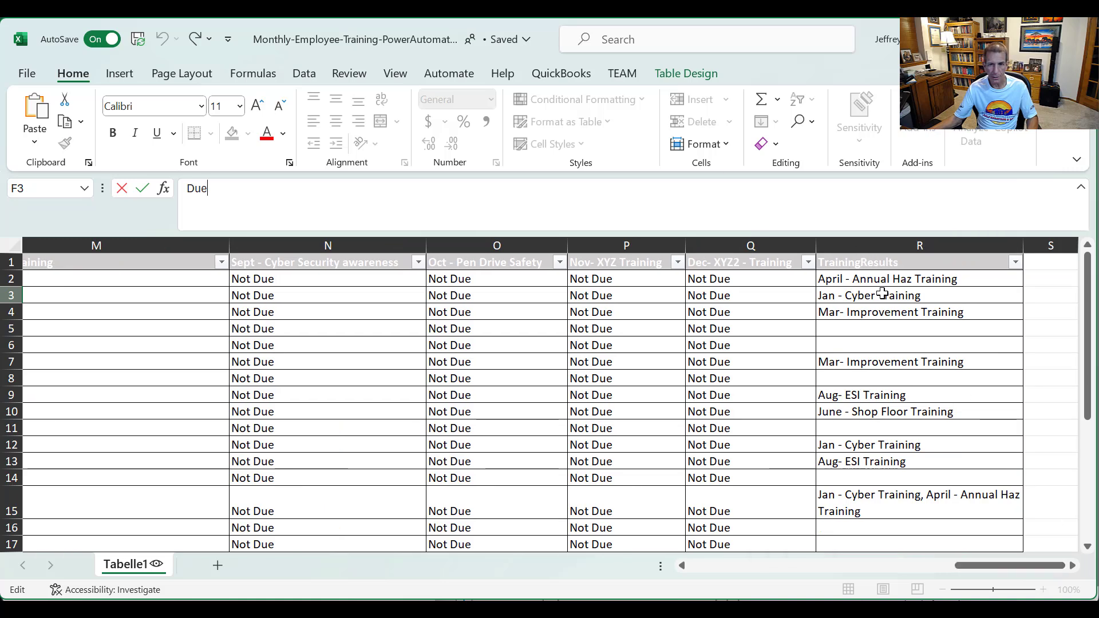
{"action": "left_click", "coordinate": [872, 279]}
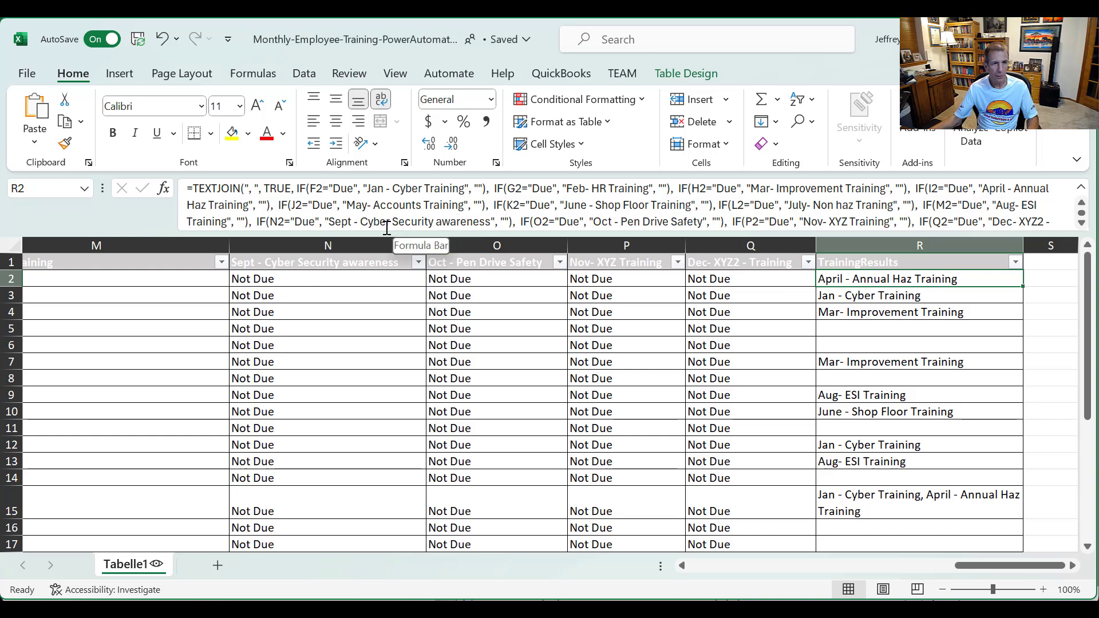
{"action": "key", "text": "F2"}
{"action": "left_click", "coordinate": [518, 228]}
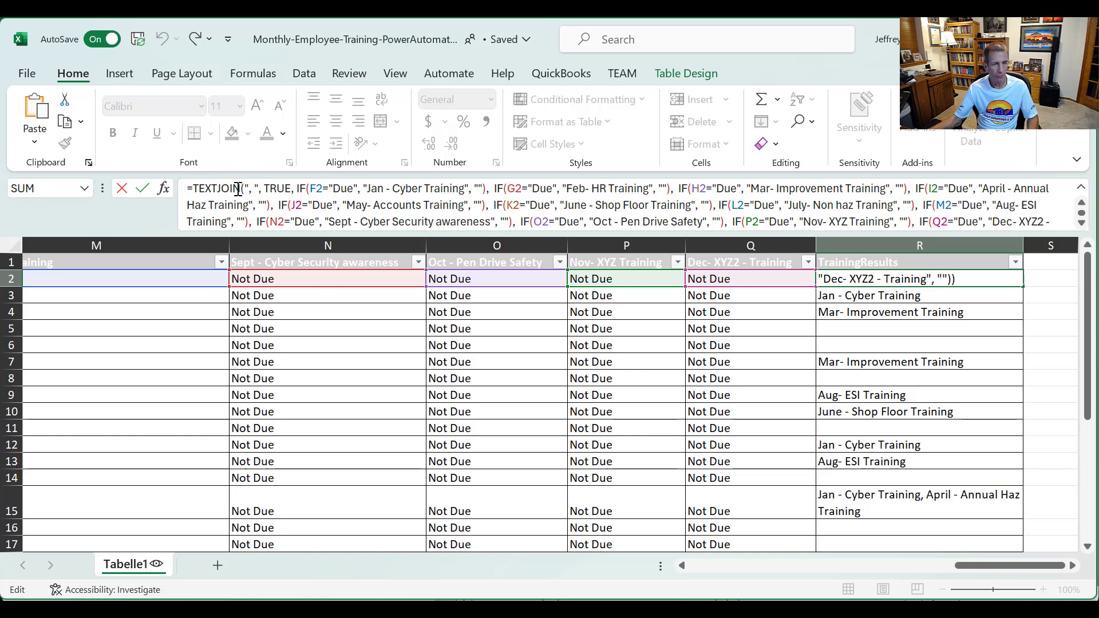
{"action": "left_click", "coordinate": [257, 189]}
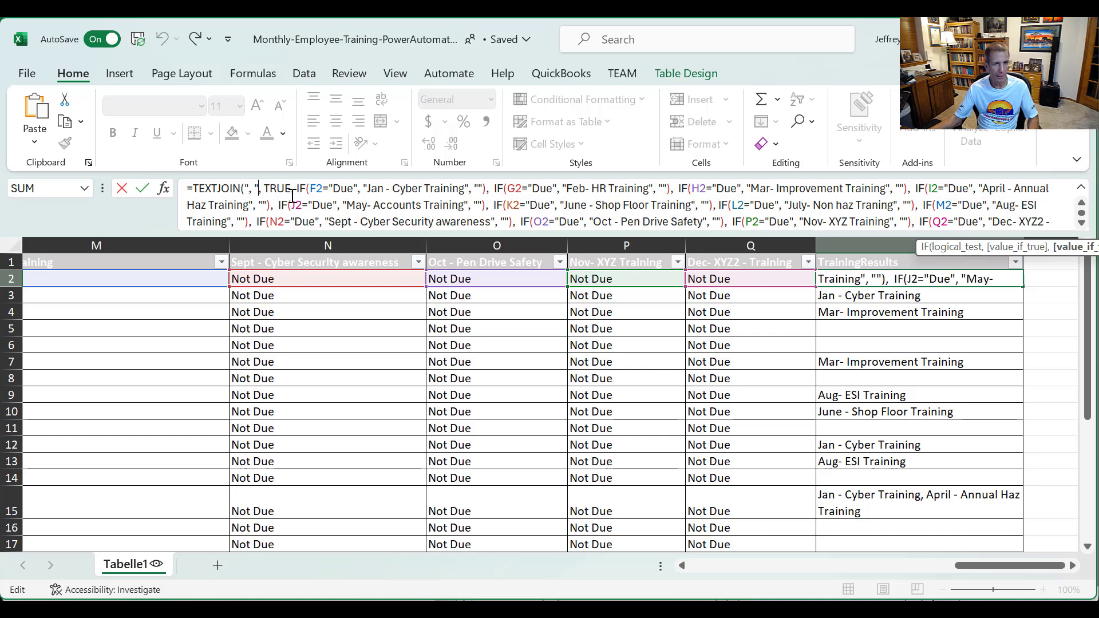
{"action": "scroll", "coordinate": [299, 190], "scroll_direction": "down", "scroll_amount": 1}
{"action": "left_click_drag", "start_coordinate": [295, 189], "coordinate": [346, 188]}
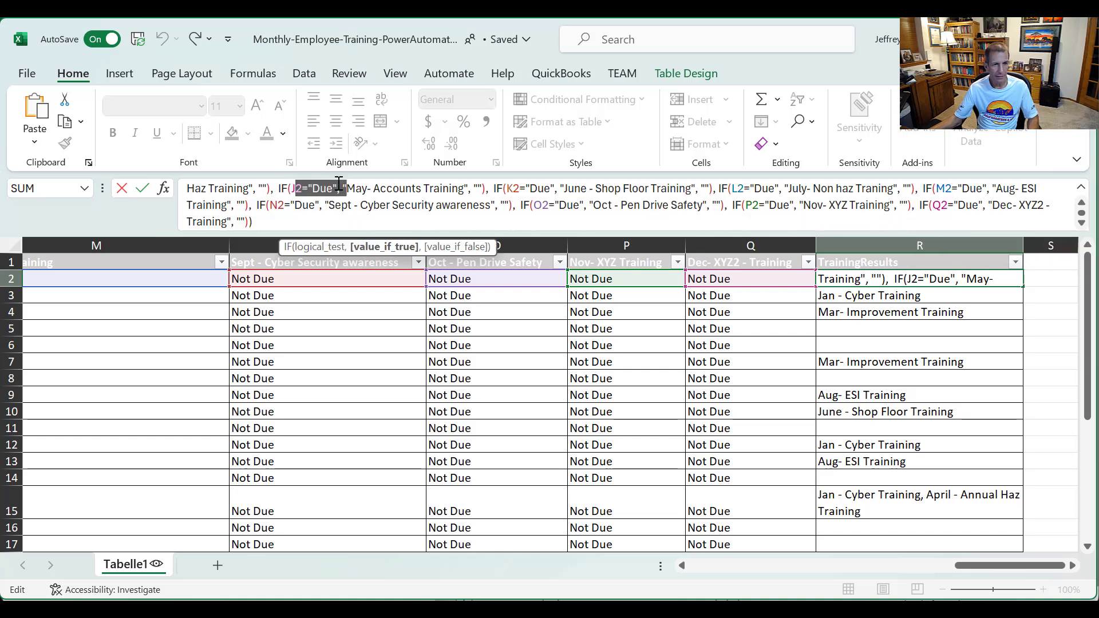
{"action": "left_click", "coordinate": [296, 188]}
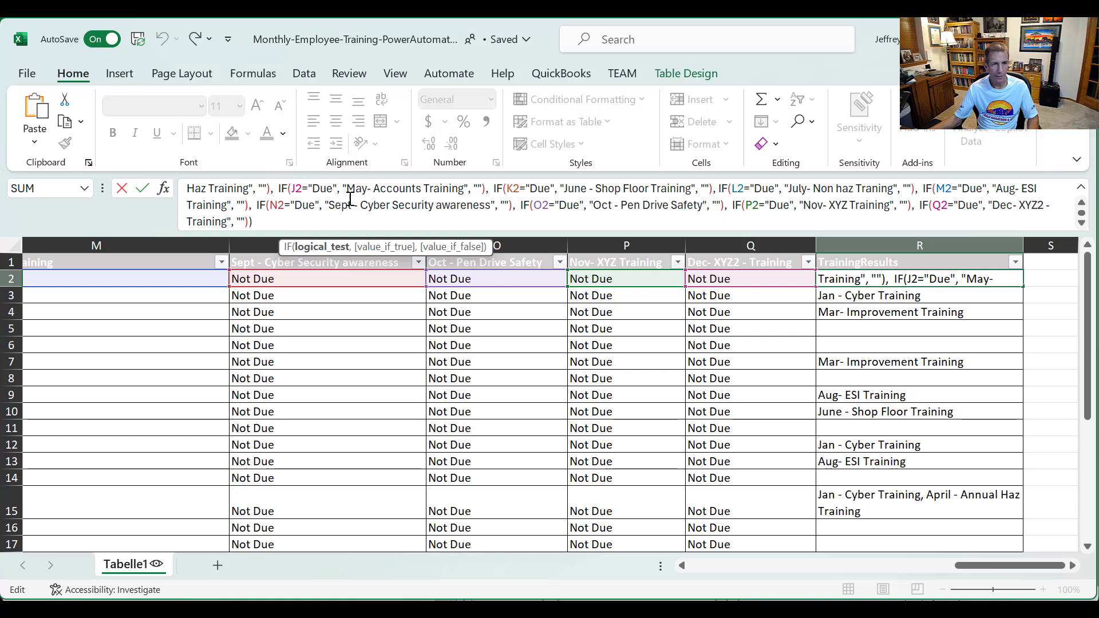
{"action": "scroll", "coordinate": [339, 201], "scroll_direction": "up", "scroll_amount": 1}
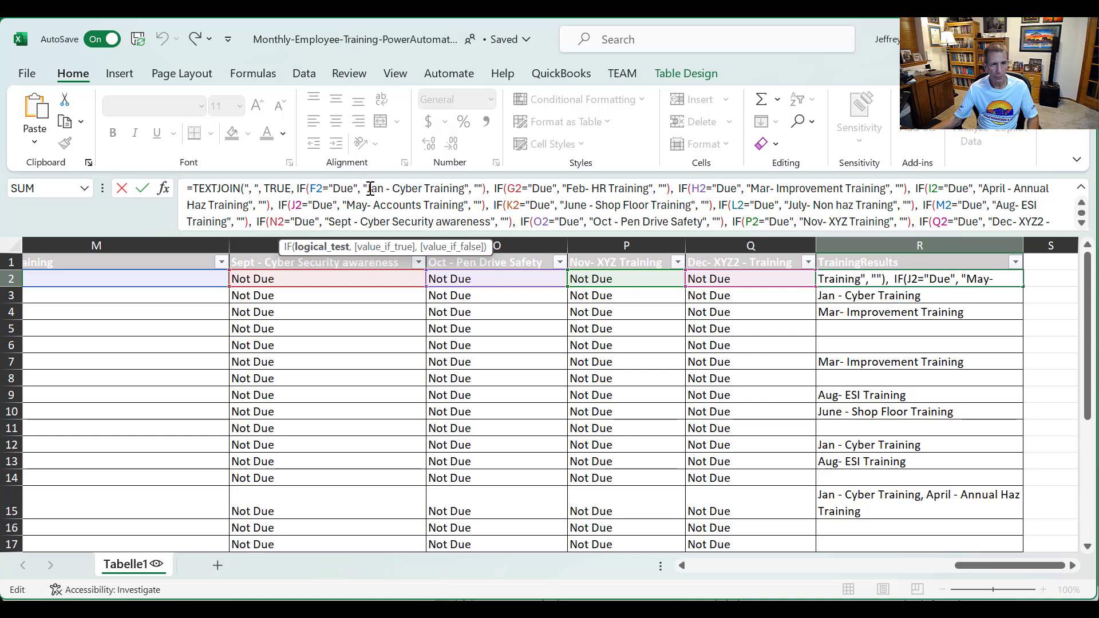
{"action": "left_click_drag", "start_coordinate": [367, 188], "coordinate": [465, 189]}
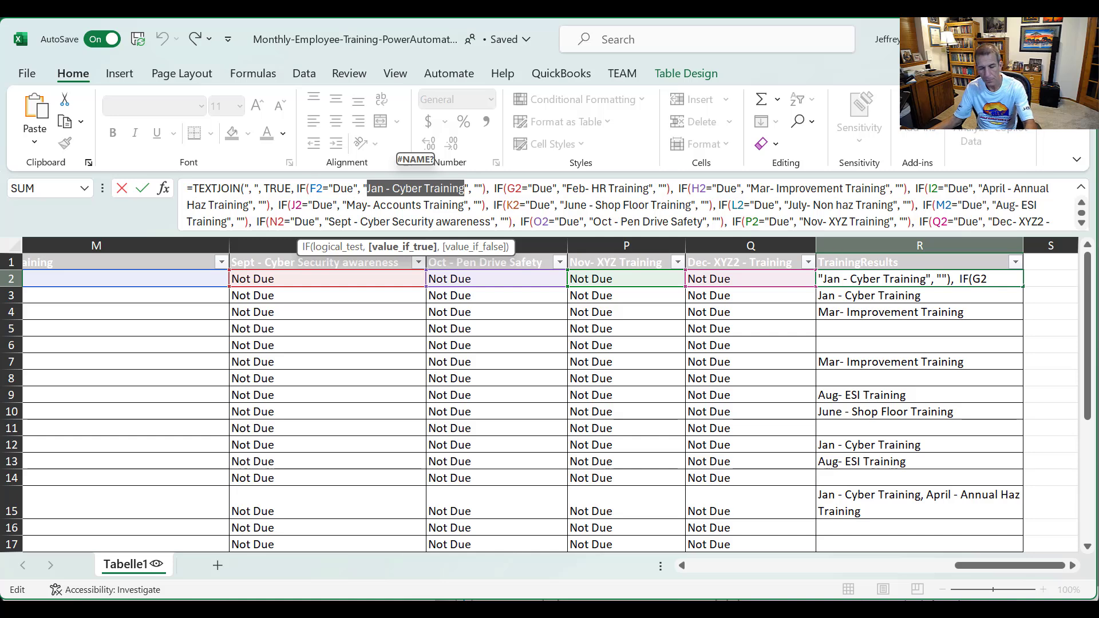
{"action": "key", "text": "Escape"}
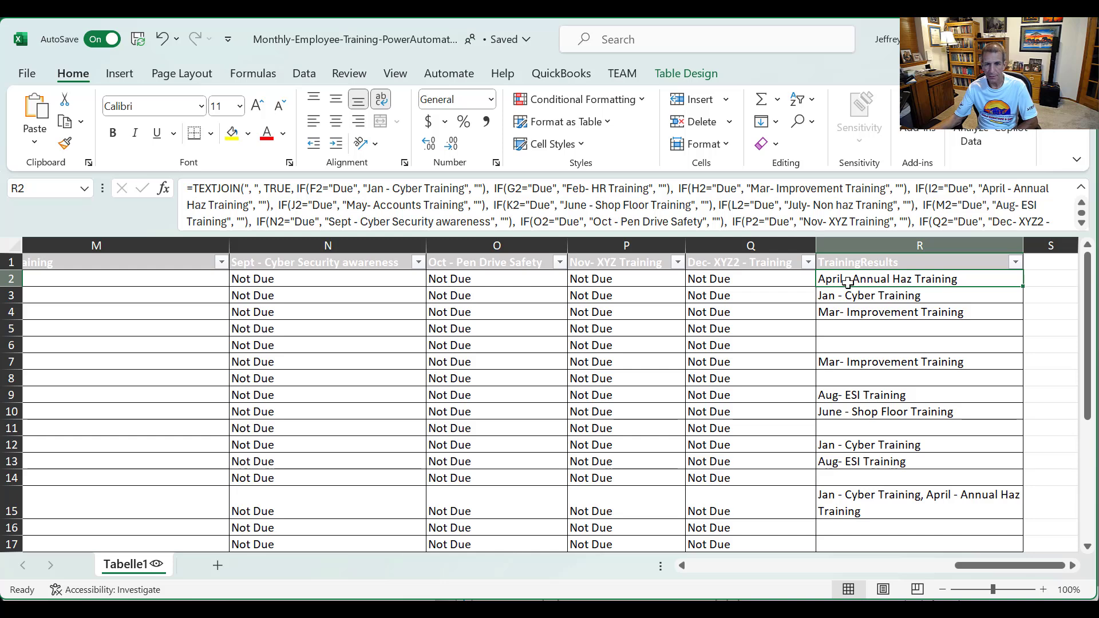
{"action": "left_click", "coordinate": [893, 500]}
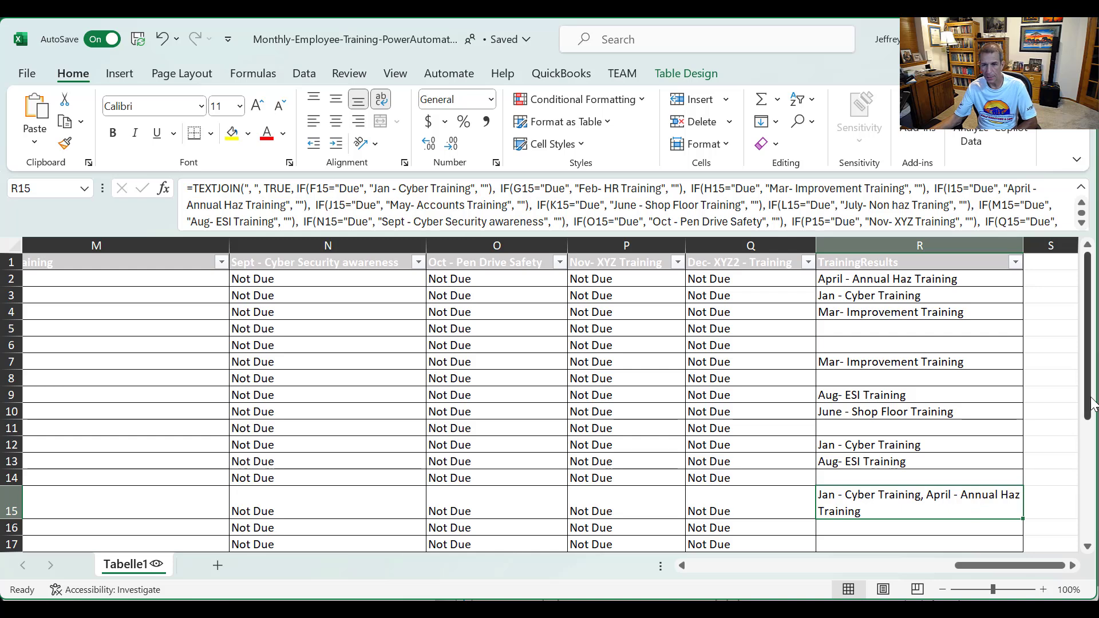
{"action": "left_click_drag", "start_coordinate": [1087, 395], "coordinate": [1087, 515]}
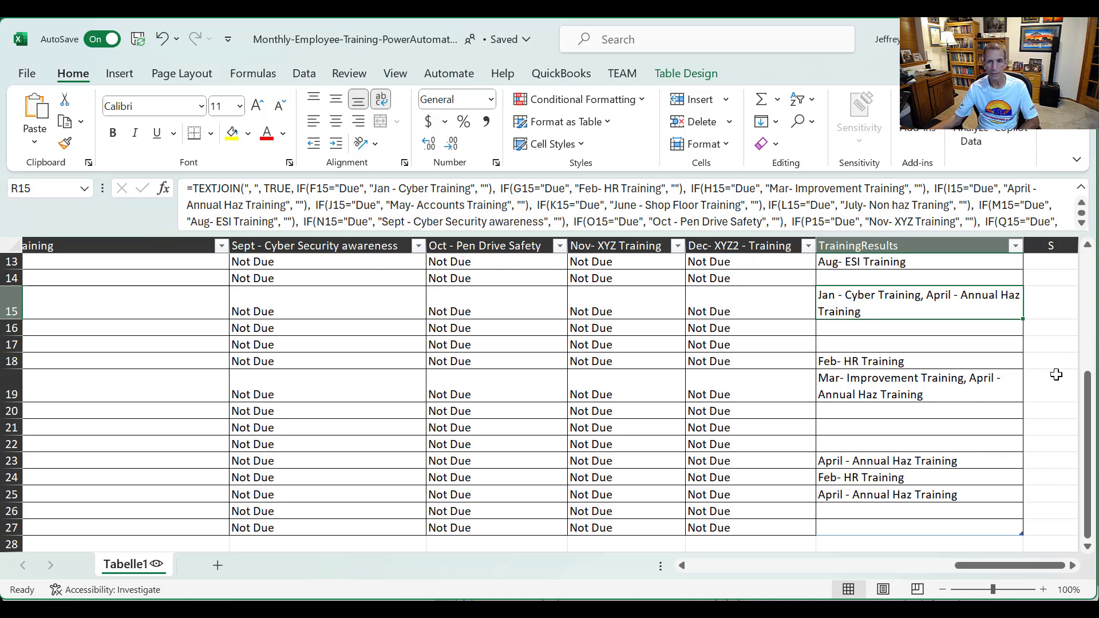
{"action": "key", "text": "alt+Tab"}
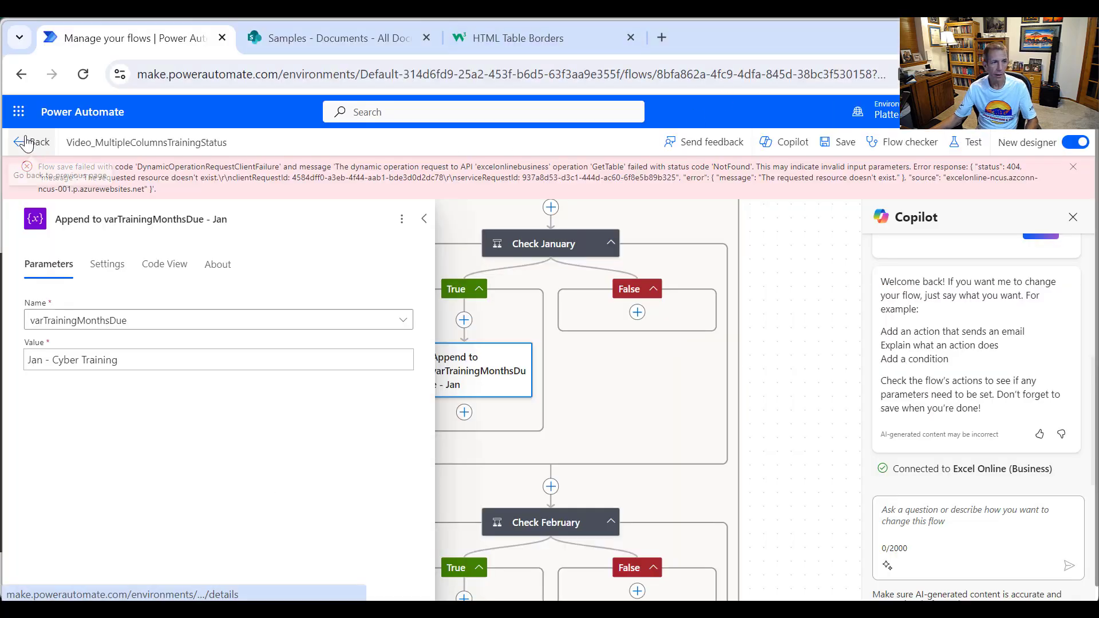
Discard the unsaved changes and edit Video_MultipleStatusColumns from the cloud flows list
{"action": "left_click", "coordinate": [10, 146]}
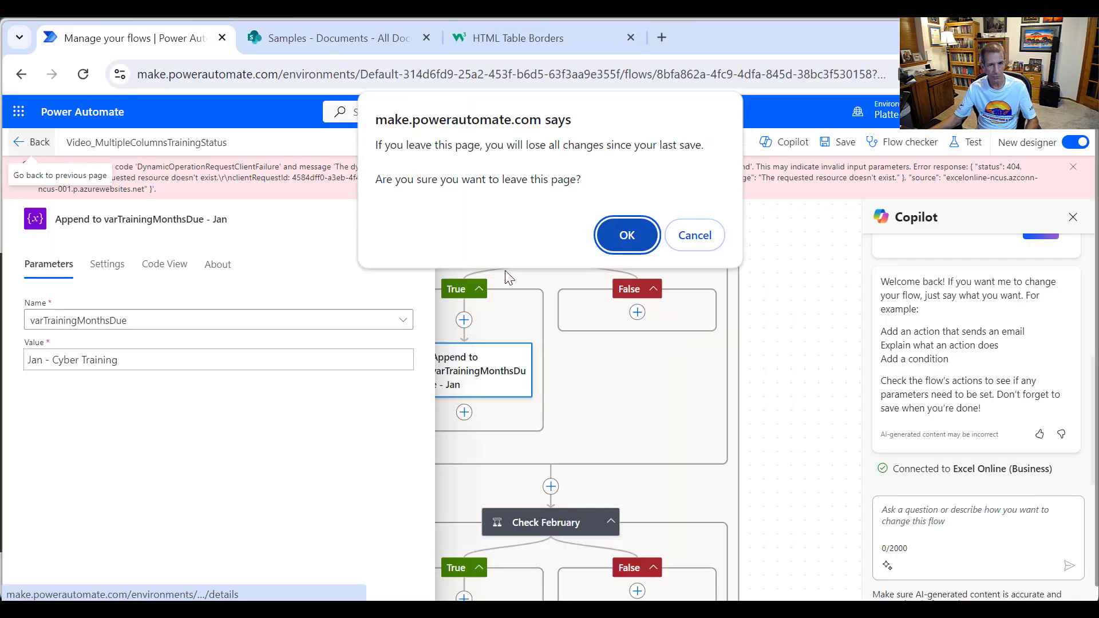
{"action": "left_click", "coordinate": [627, 235]}
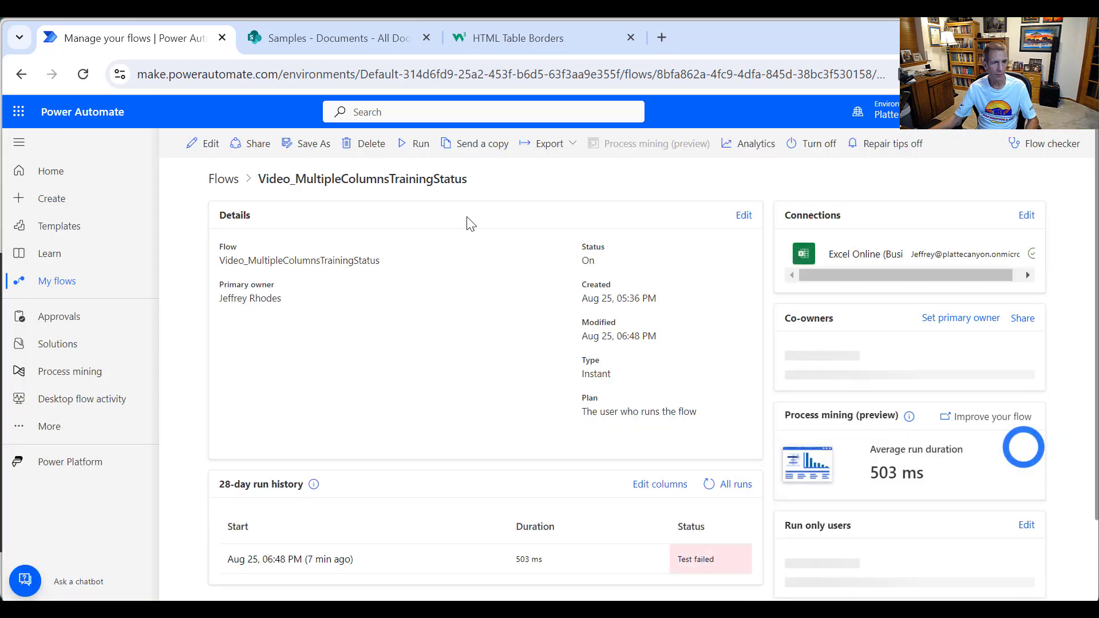
{"action": "left_click", "coordinate": [224, 180]}
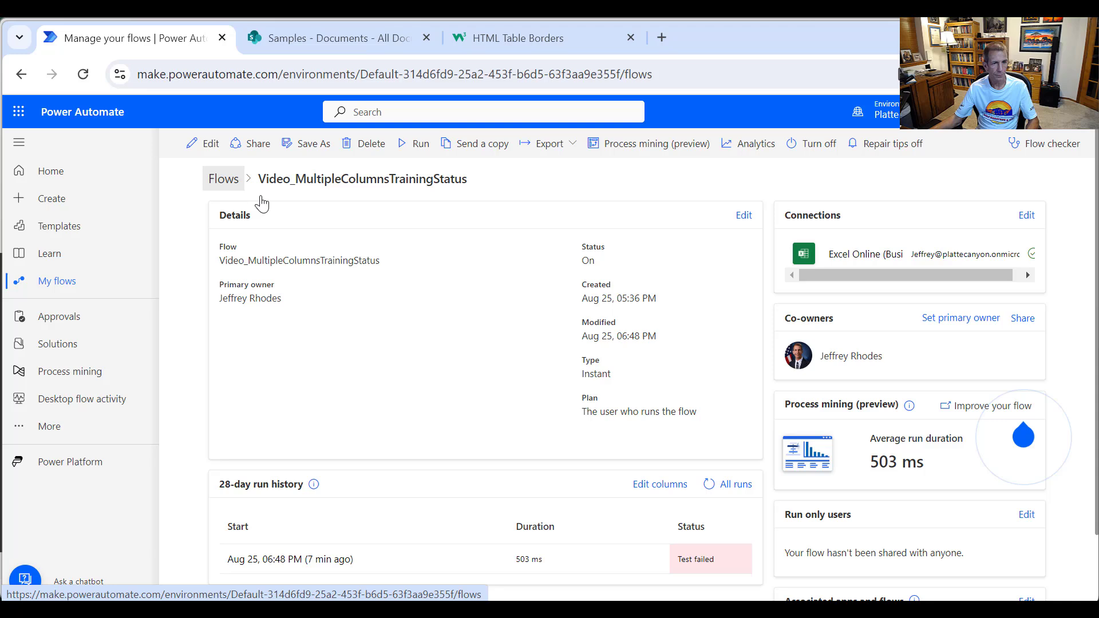
{"action": "left_click", "coordinate": [220, 180]}
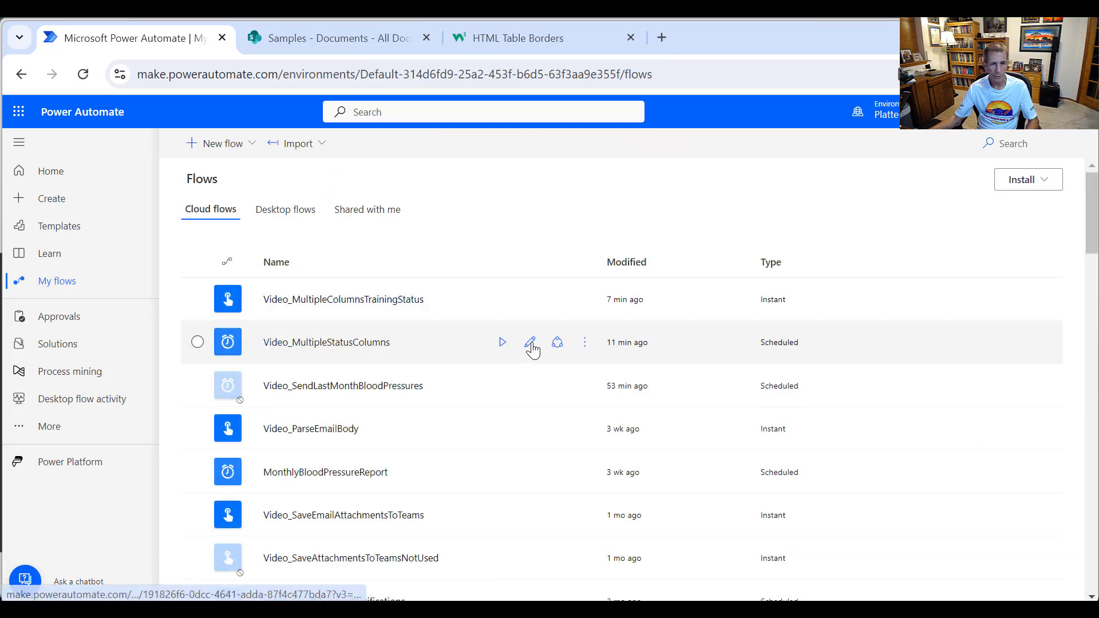
{"action": "left_click", "coordinate": [530, 344]}
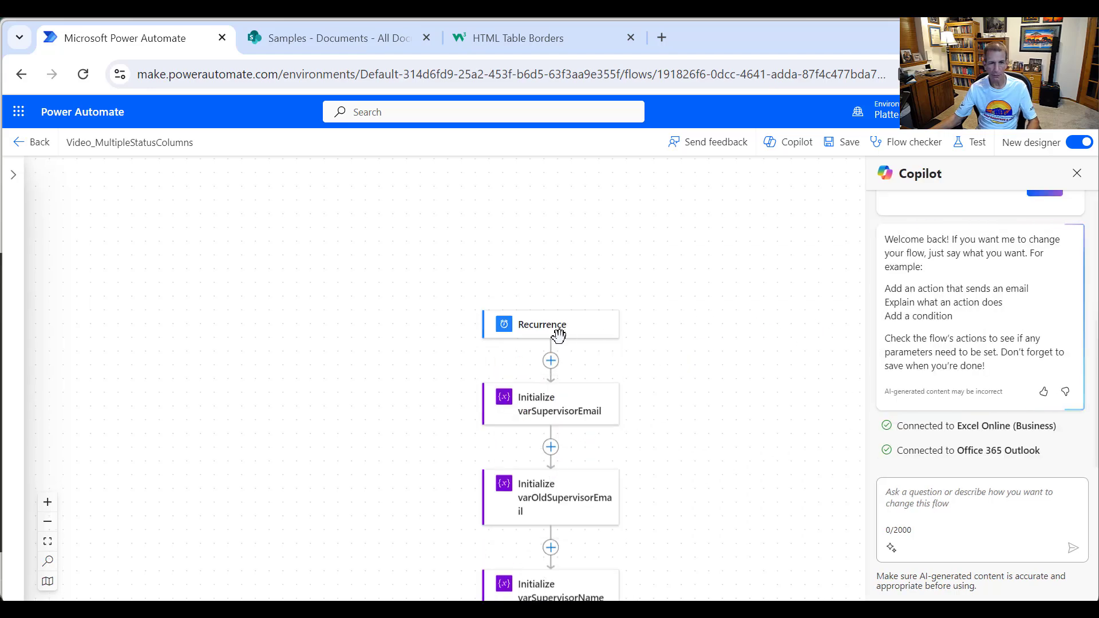
{"action": "left_click", "coordinate": [543, 324]}
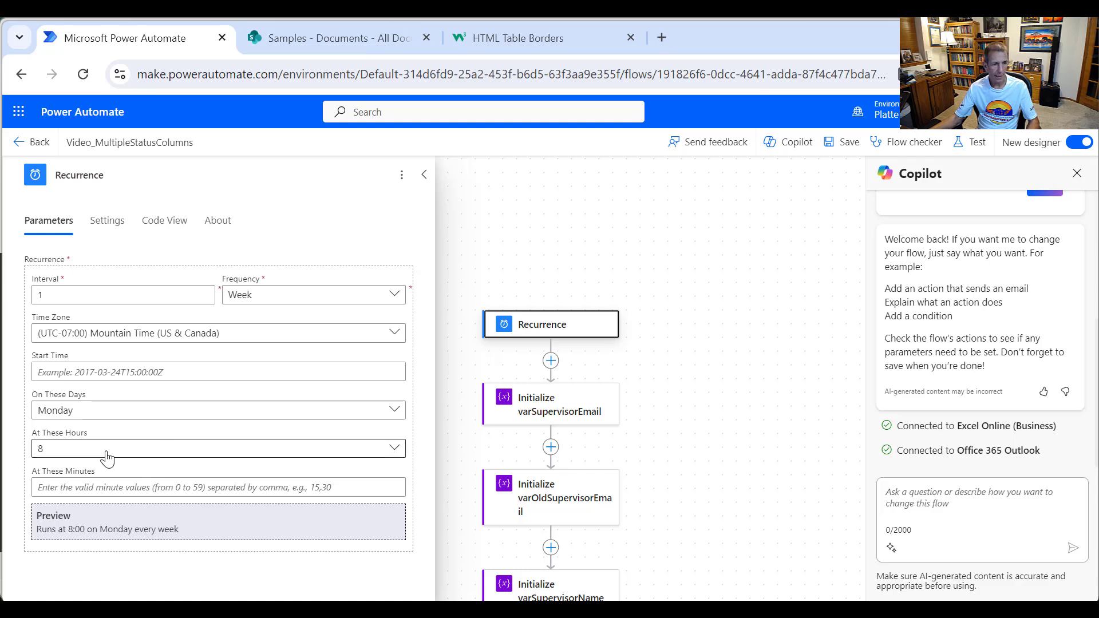
{"action": "scroll", "coordinate": [753, 394], "scroll_direction": "down", "scroll_amount": 2}
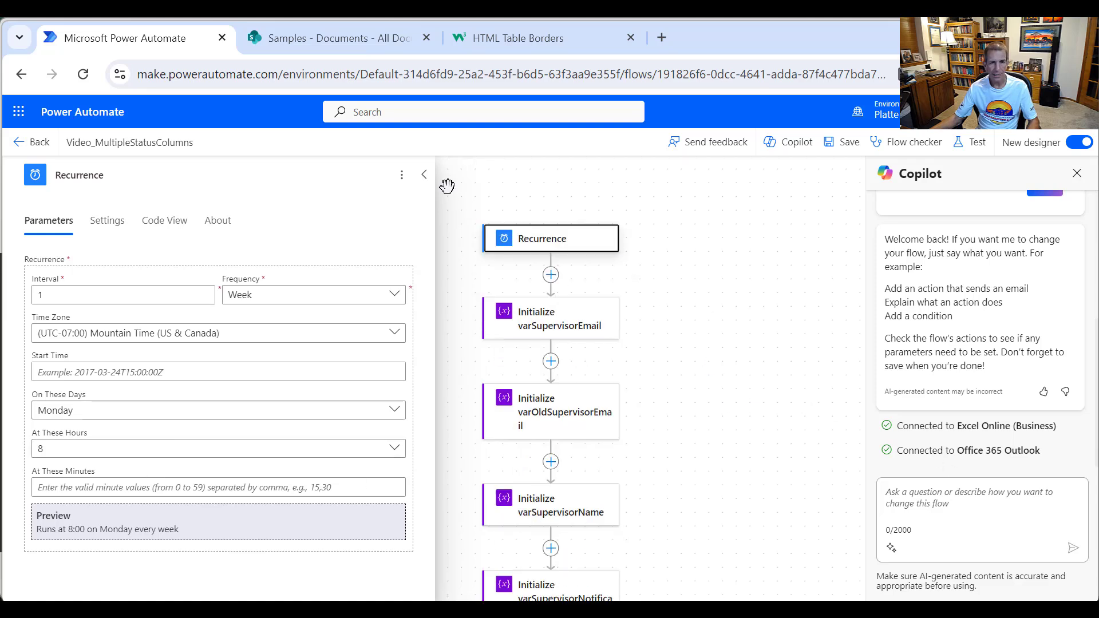
{"action": "left_click", "coordinate": [423, 175]}
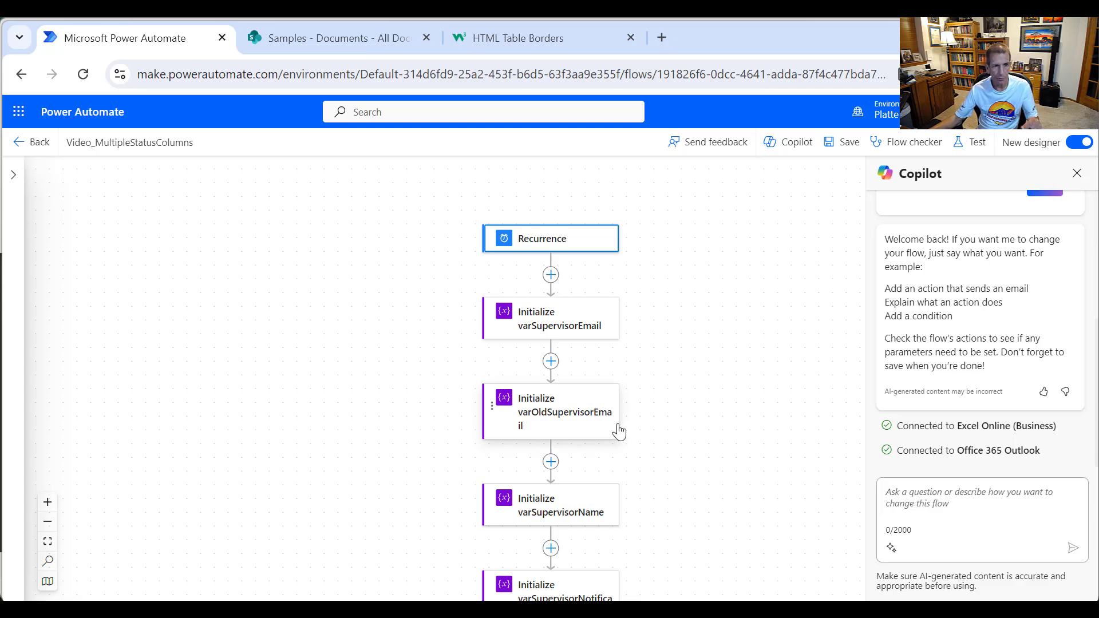
{"action": "scroll", "coordinate": [640, 422], "scroll_direction": "down", "scroll_amount": 3}
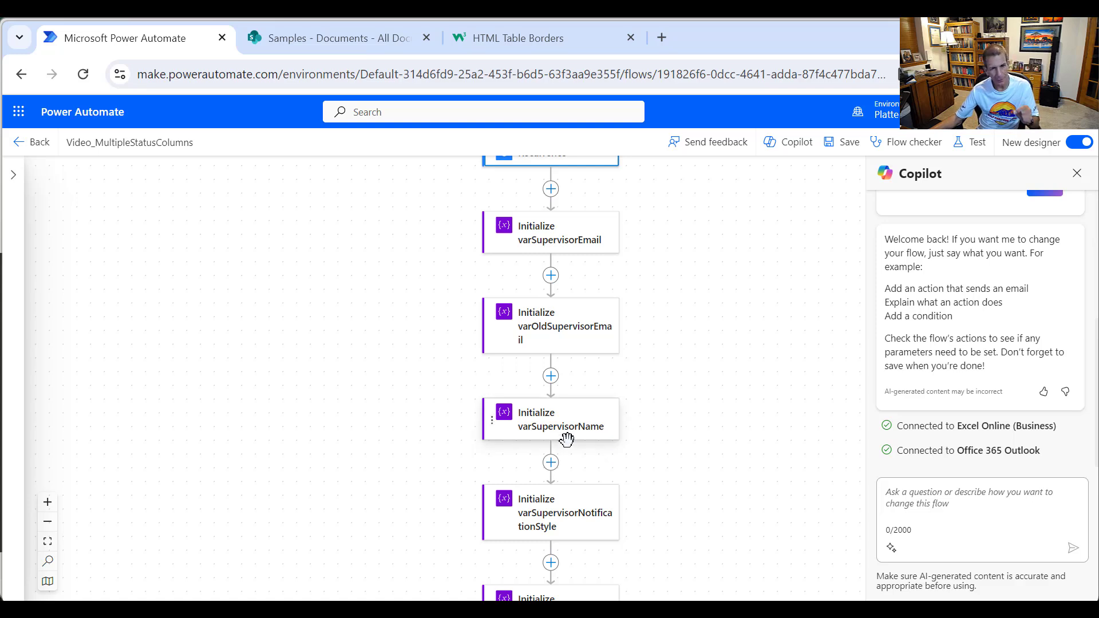
{"action": "scroll", "coordinate": [608, 475], "scroll_direction": "down", "scroll_amount": 3}
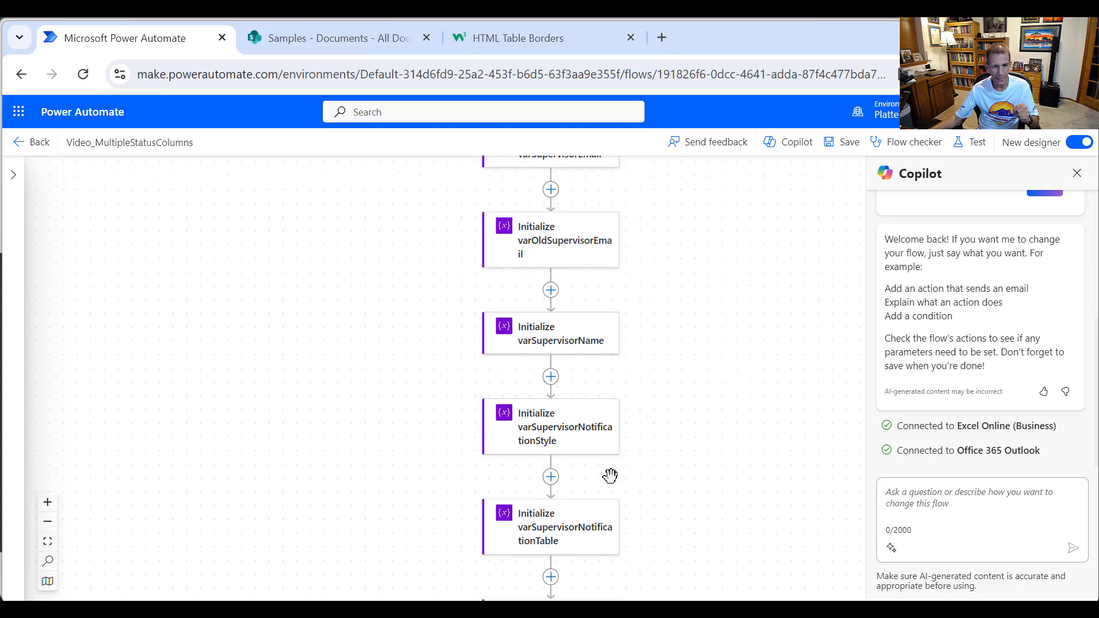
Review varSupervisorNotificationTable's HTML header row with Department, Team and Due Training columns
{"action": "left_click", "coordinate": [587, 440]}
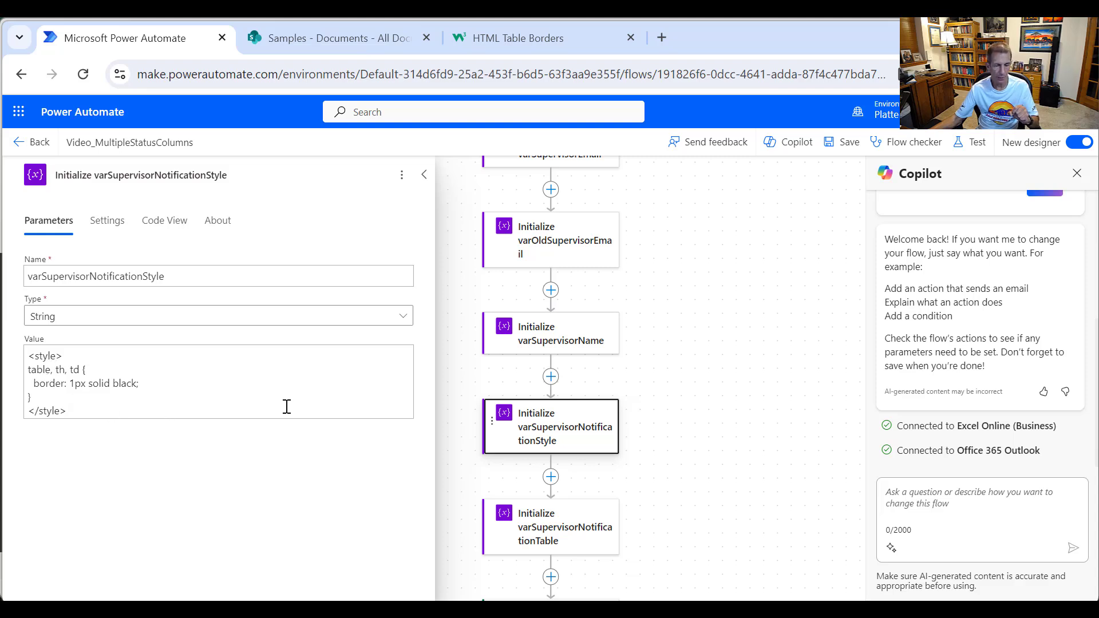
{"action": "scroll", "coordinate": [753, 449], "scroll_direction": "down", "scroll_amount": 2}
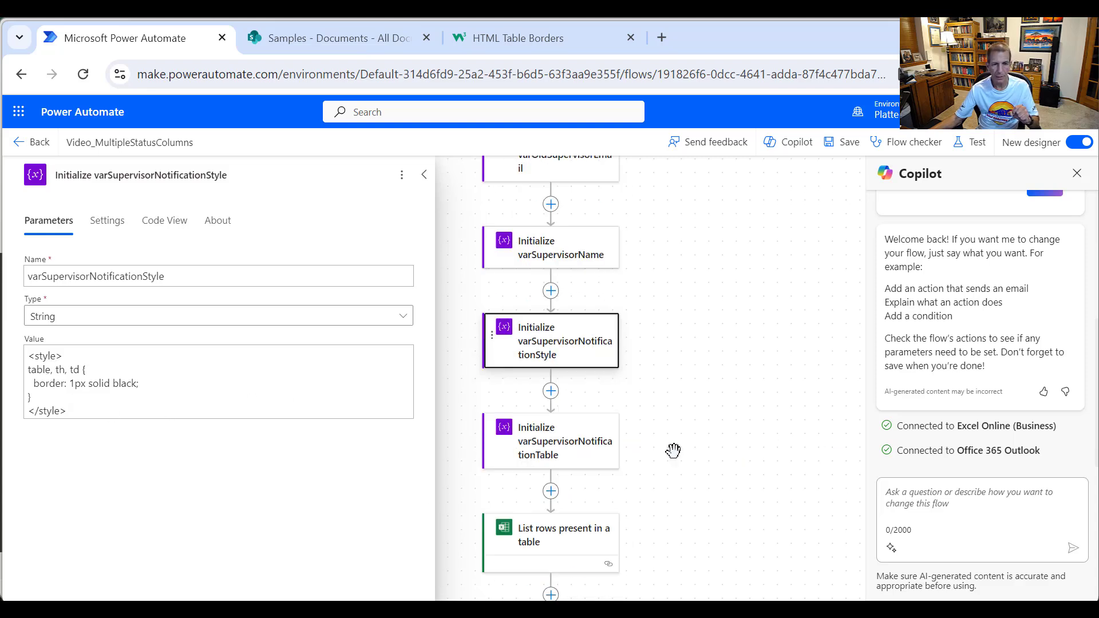
{"action": "left_click", "coordinate": [575, 449]}
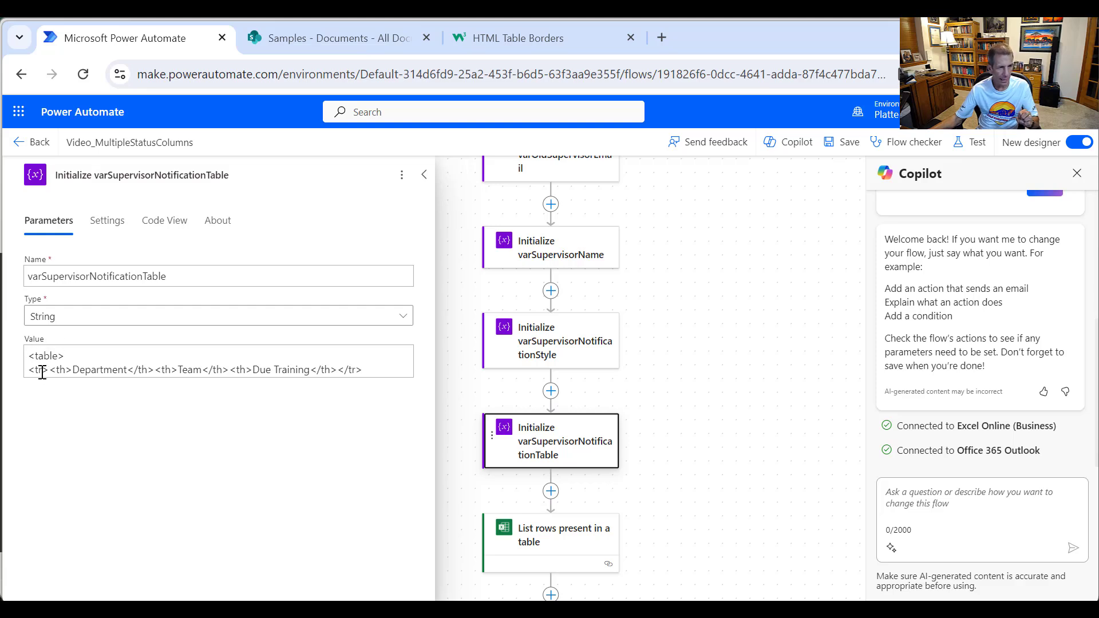
{"action": "left_click", "coordinate": [111, 371]}
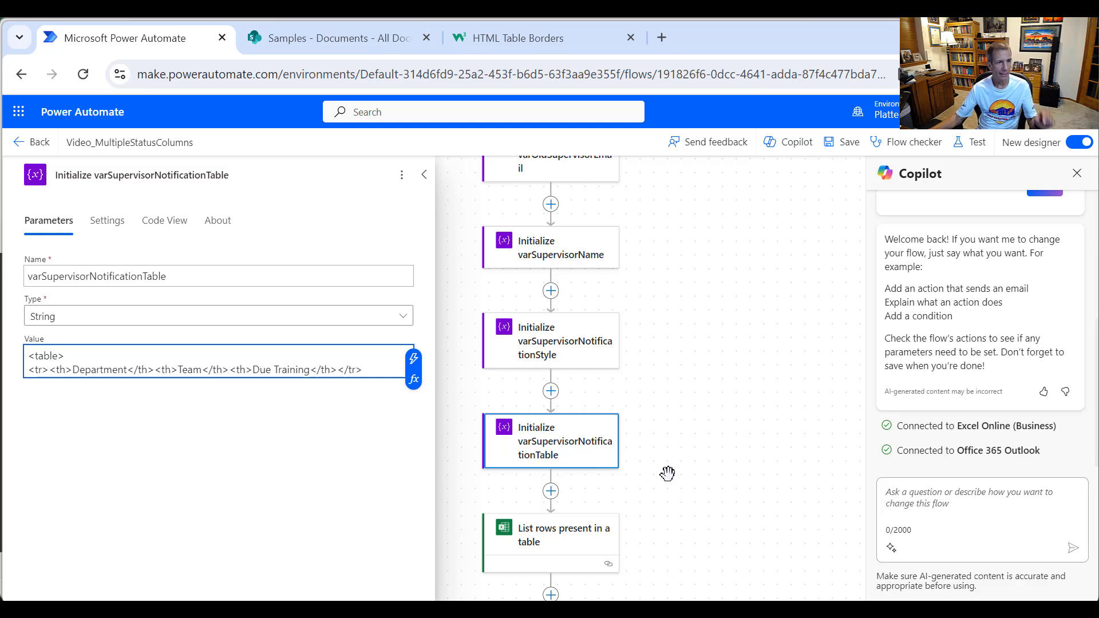
{"action": "scroll", "coordinate": [683, 473], "scroll_direction": "down", "scroll_amount": 1}
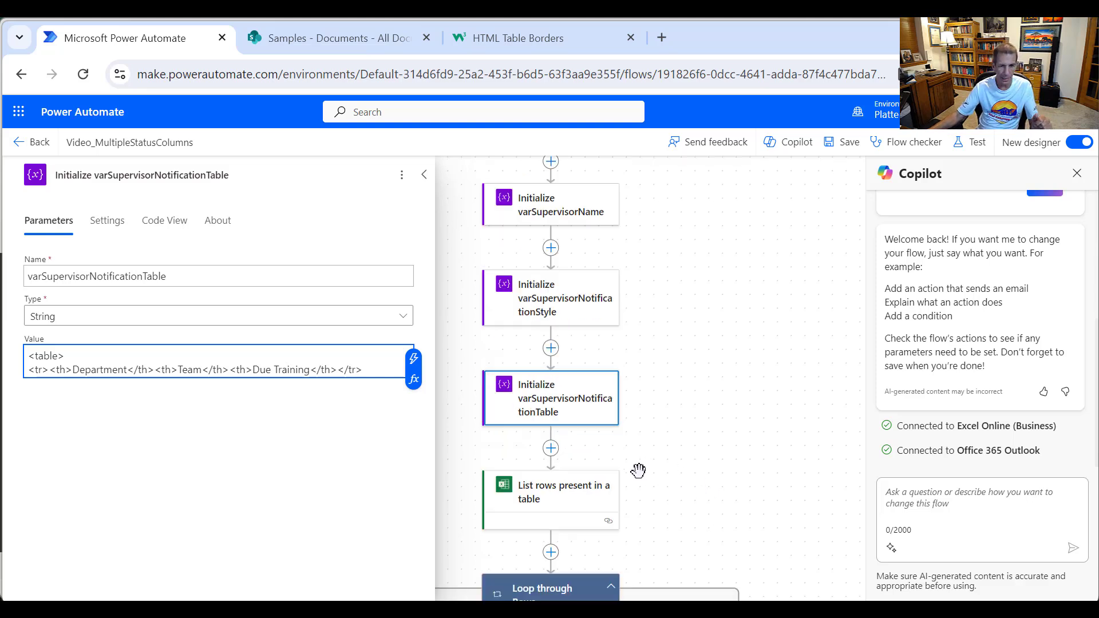
View the List rows step's filter on TrainingResults and Supervisor_Email ordering, then check the workbook
{"action": "left_click", "coordinate": [581, 499]}
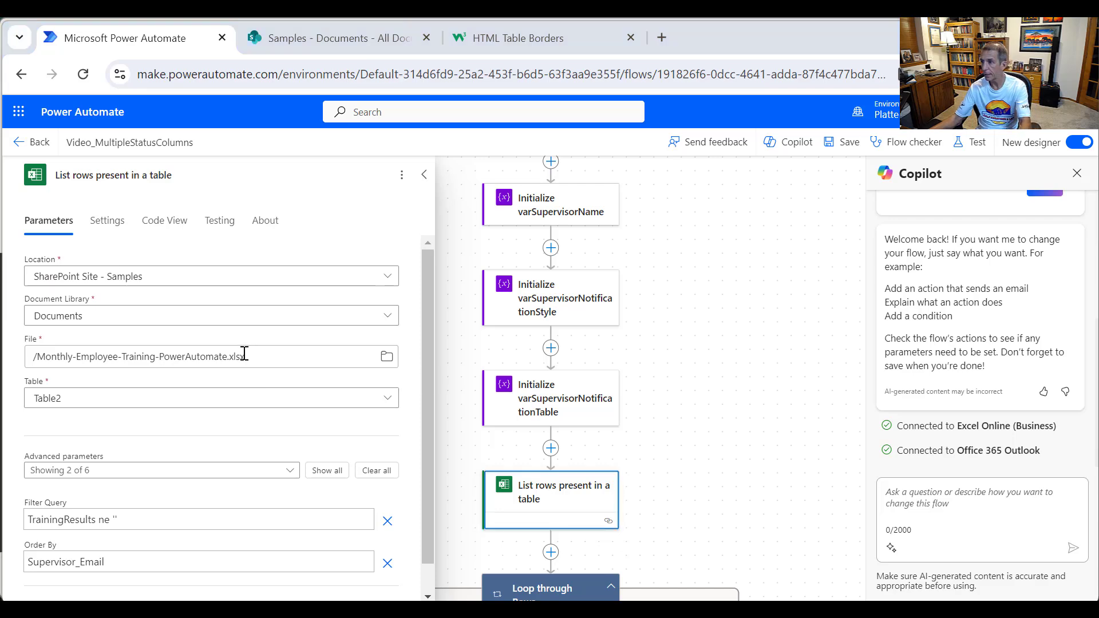
{"action": "key", "text": "alt+Tab"}
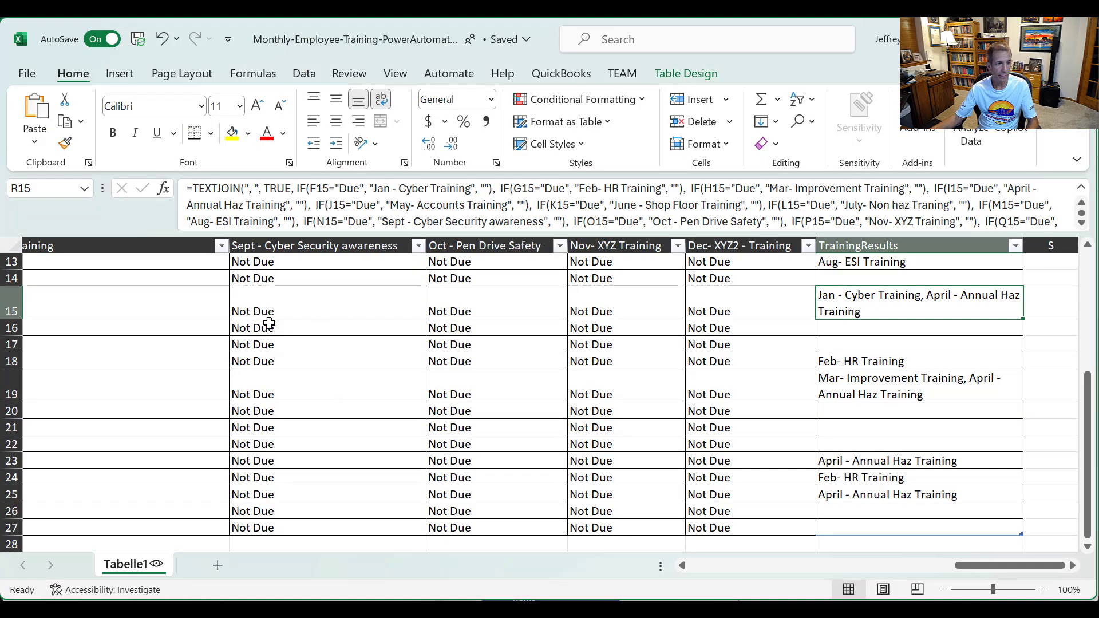
Confirm in Name Manager that Table2 covers Tabelle1!$A$2:$R$27, then return to the flow
{"action": "left_click", "coordinate": [255, 73]}
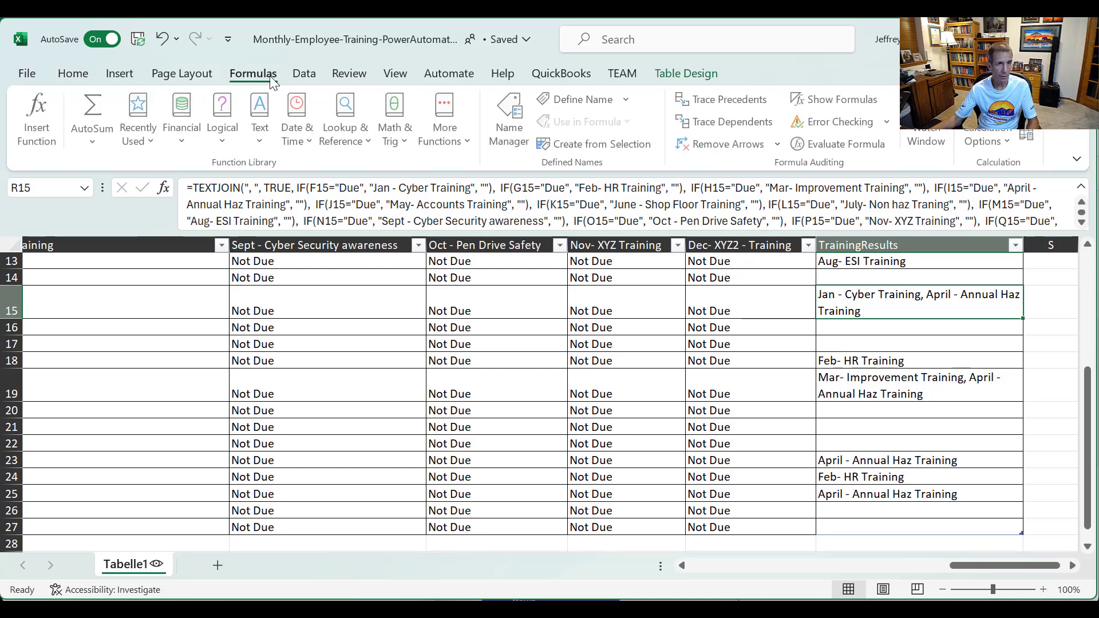
{"action": "left_click", "coordinate": [515, 120]}
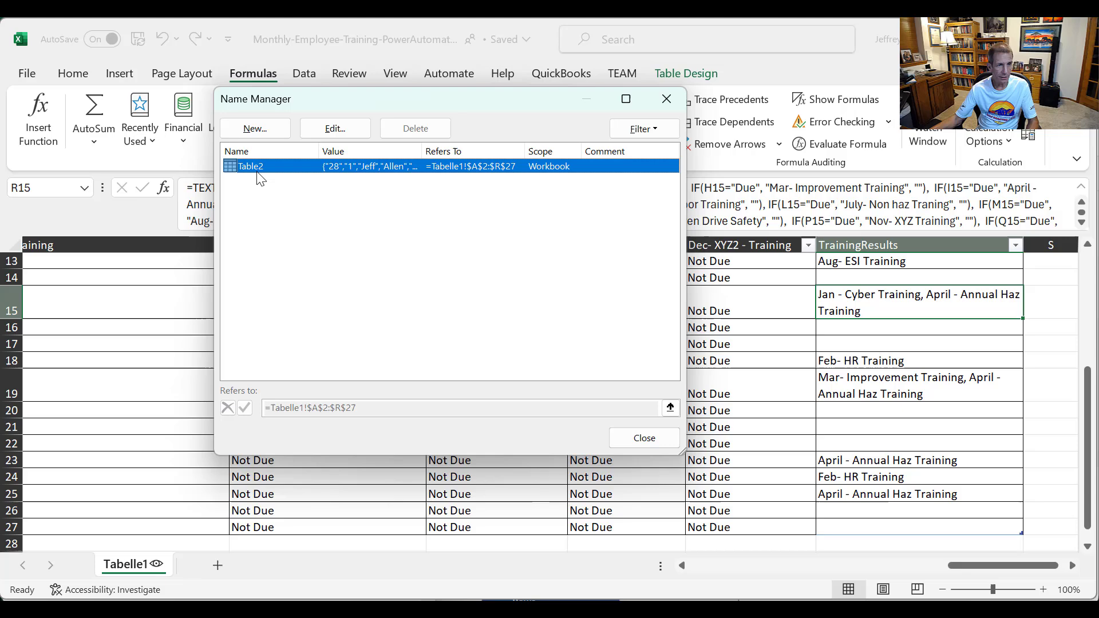
{"action": "left_click", "coordinate": [667, 99]}
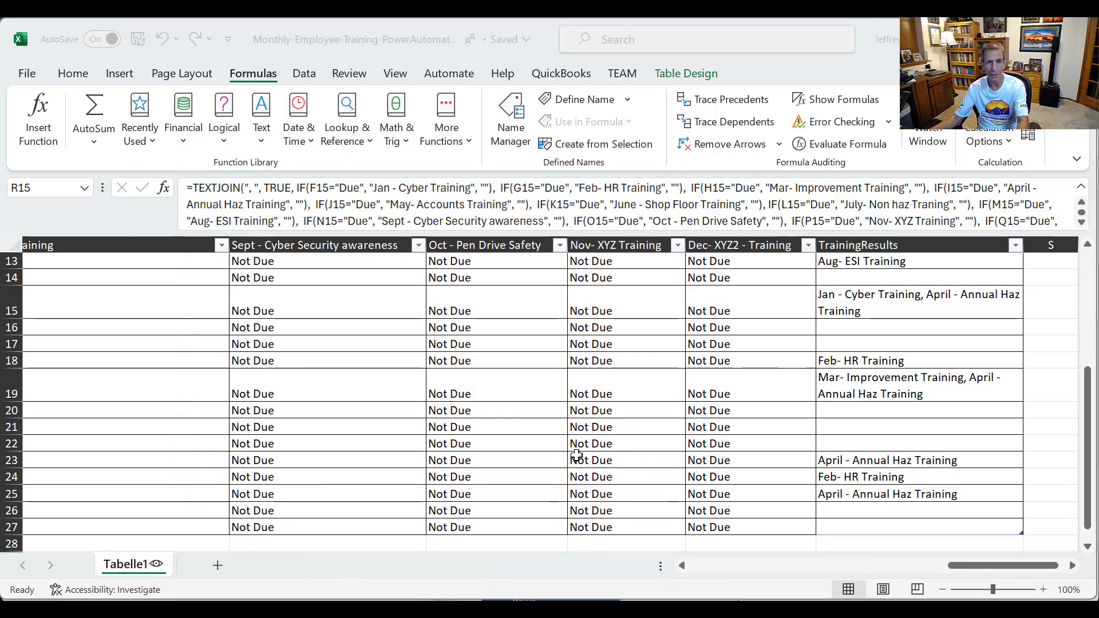
{"action": "key", "text": "alt+Tab"}
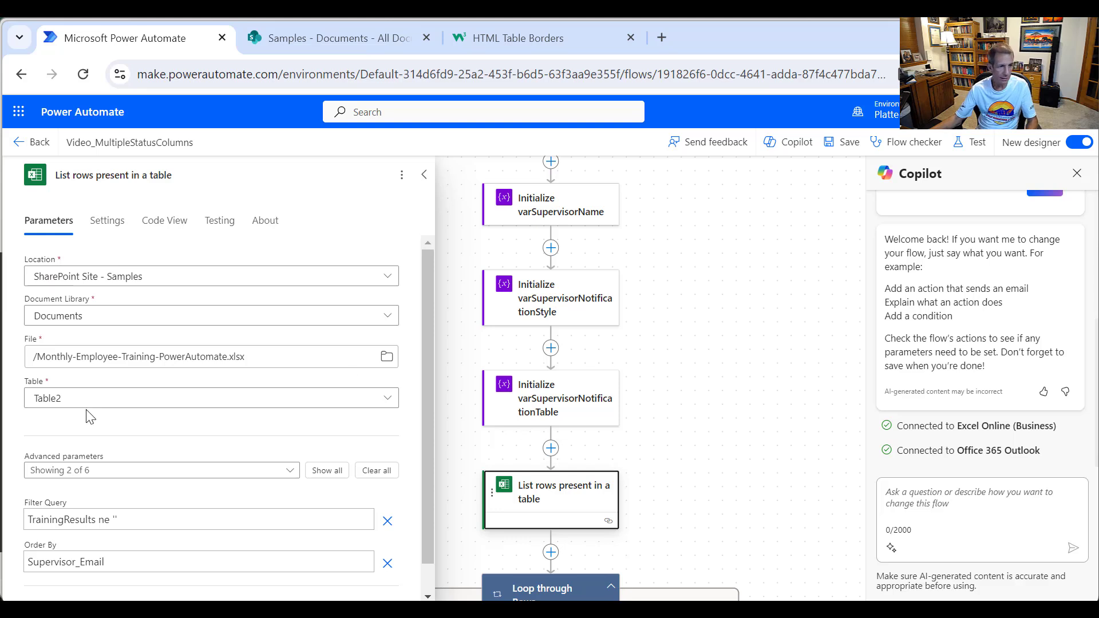
{"action": "left_click", "coordinate": [385, 400]}
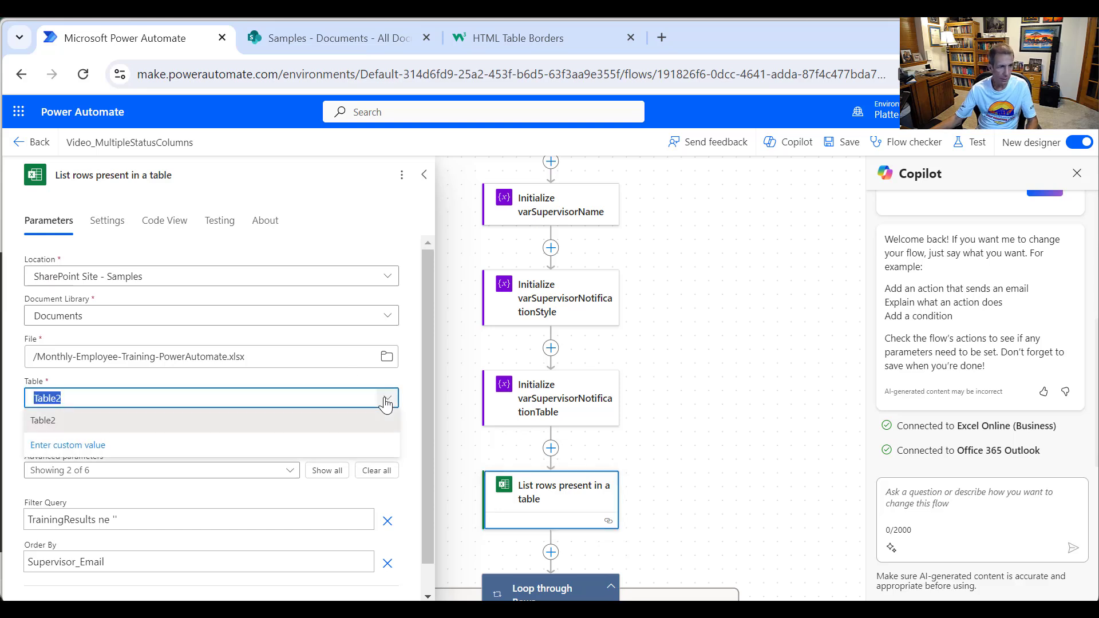
{"action": "left_click", "coordinate": [385, 402]}
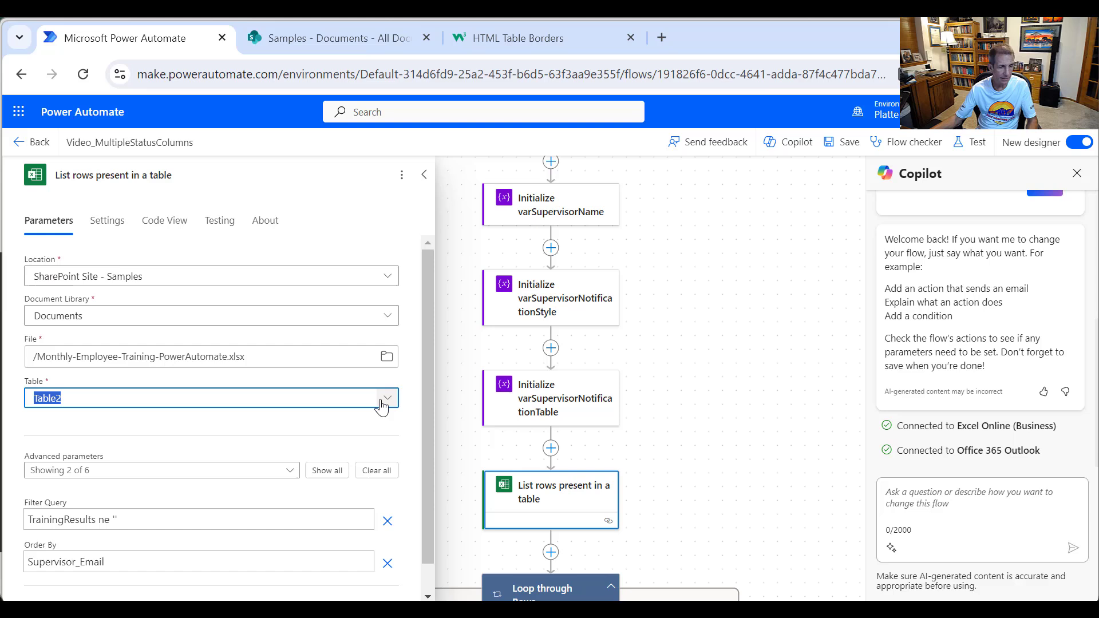
{"action": "scroll", "coordinate": [336, 432], "scroll_direction": "down", "scroll_amount": 1}
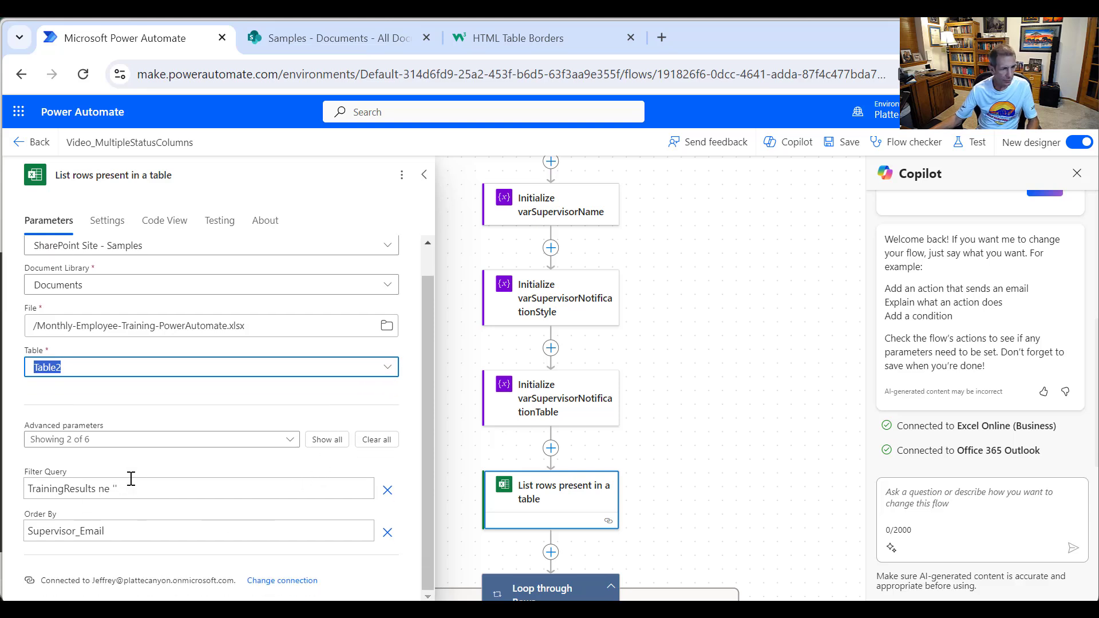
{"action": "left_click", "coordinate": [163, 485]}
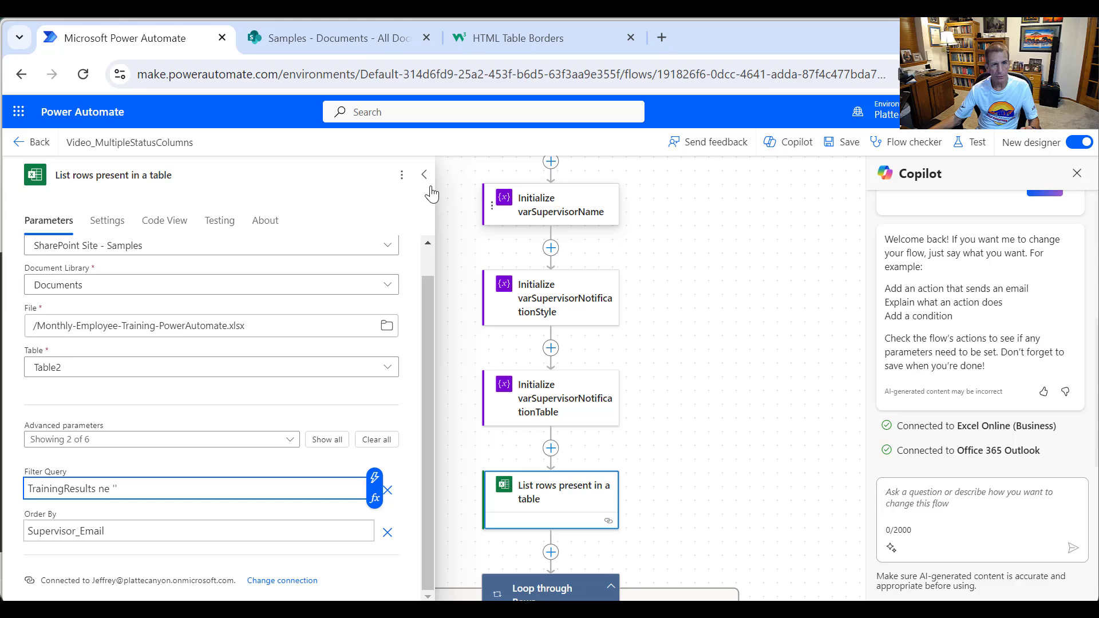
Inspect the Loop through Rows step, confirming it iterates over body/value
{"action": "left_click", "coordinate": [790, 481]}
{"action": "scroll", "coordinate": [779, 483], "scroll_direction": "down", "scroll_amount": 5}
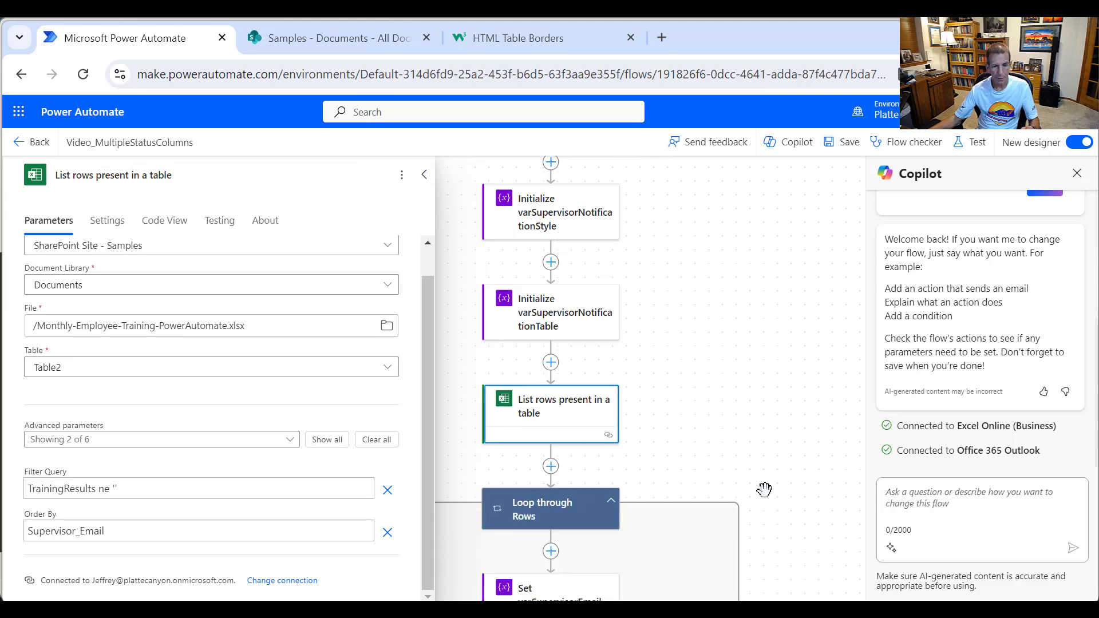
{"action": "left_click", "coordinate": [555, 380]}
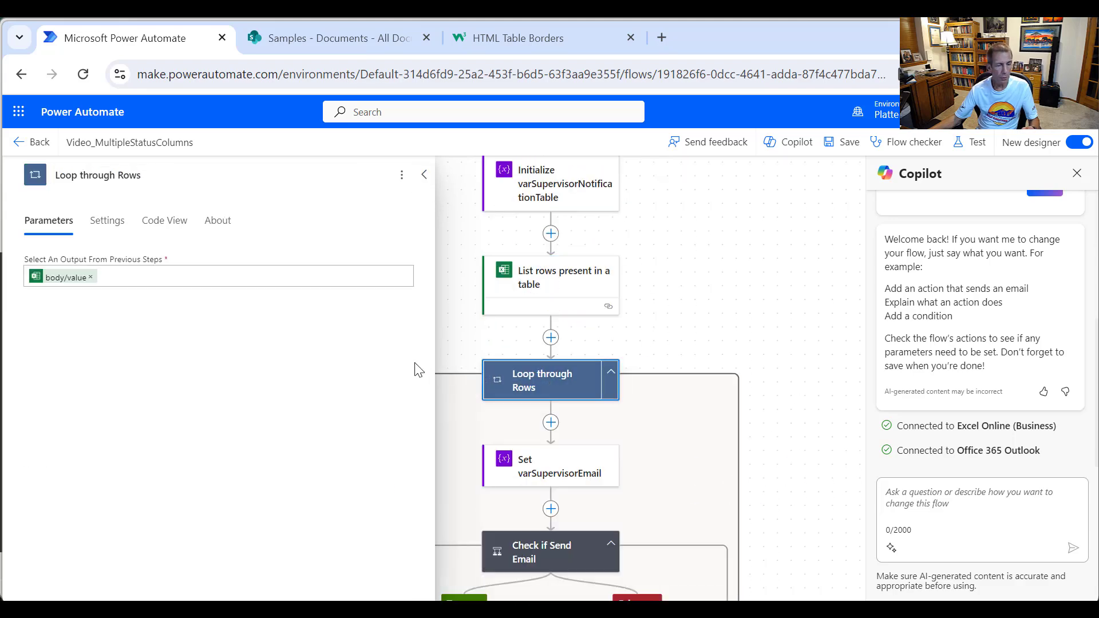
{"action": "left_click", "coordinate": [149, 273]}
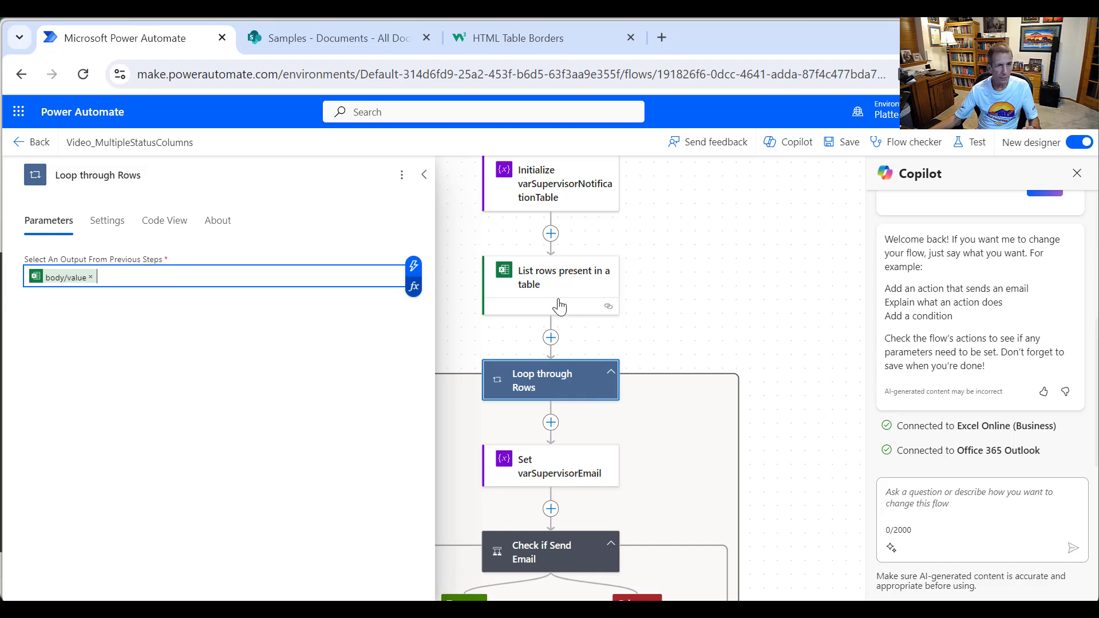
{"action": "left_click", "coordinate": [417, 270]}
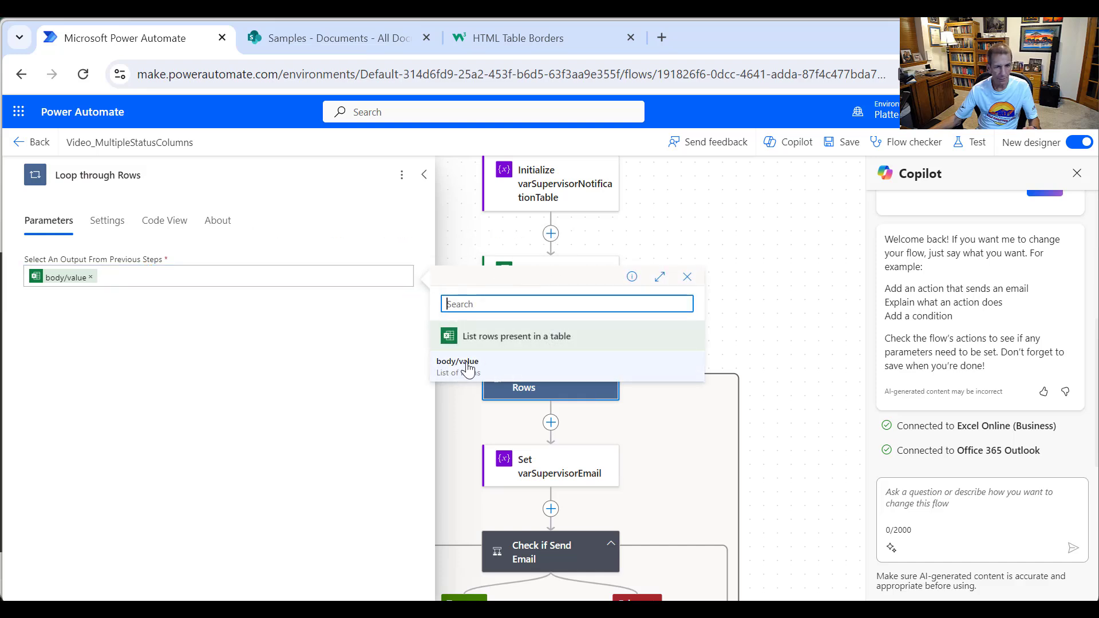
{"action": "left_click", "coordinate": [266, 376]}
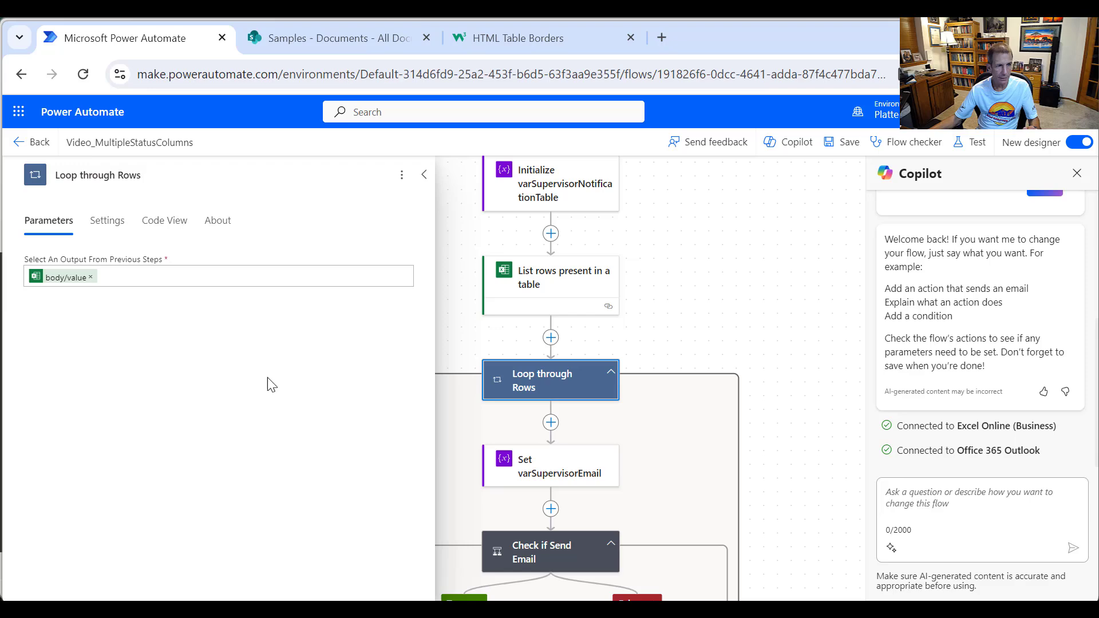
{"action": "scroll", "coordinate": [734, 454], "scroll_direction": "down", "scroll_amount": 3}
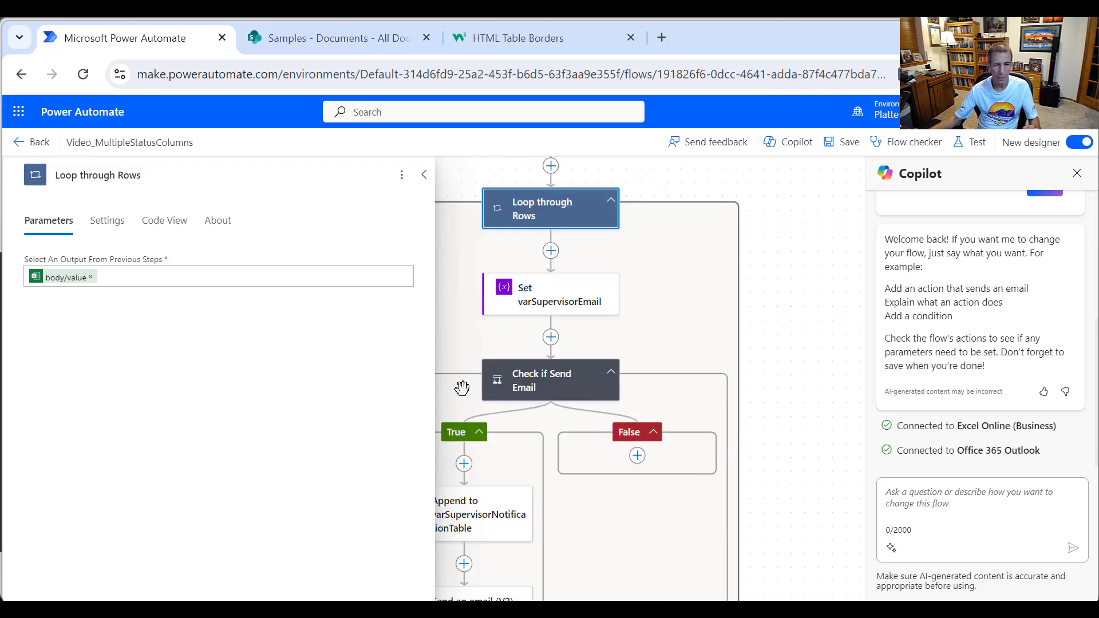
{"action": "left_click", "coordinate": [424, 174]}
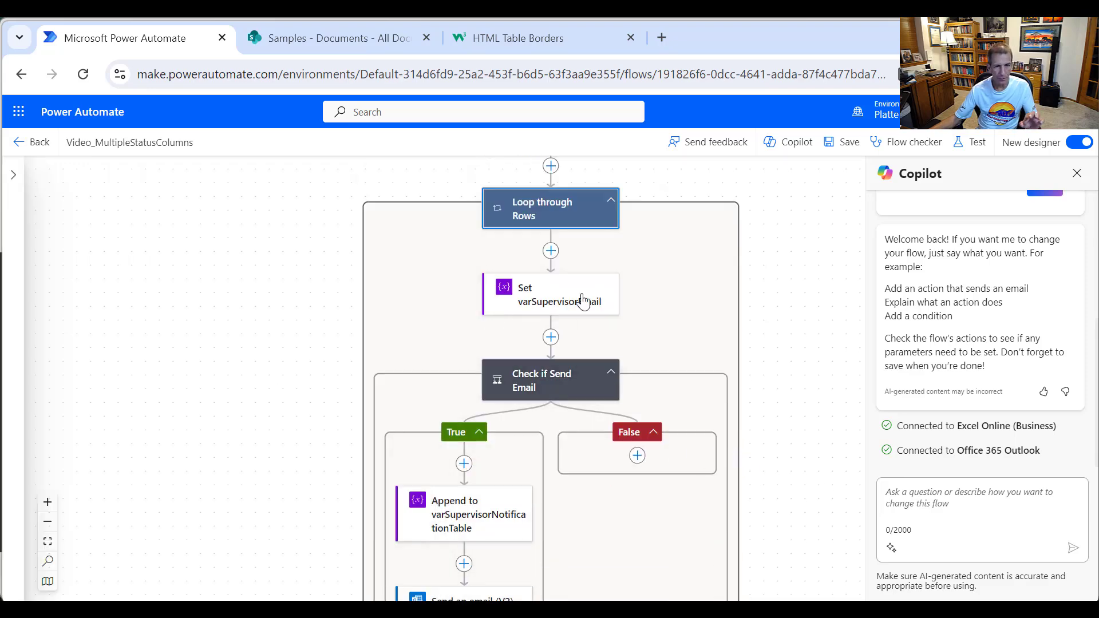
Review the Set varSupervisorEmail step and the Check if Send Email condition
{"action": "left_click", "coordinate": [527, 310]}
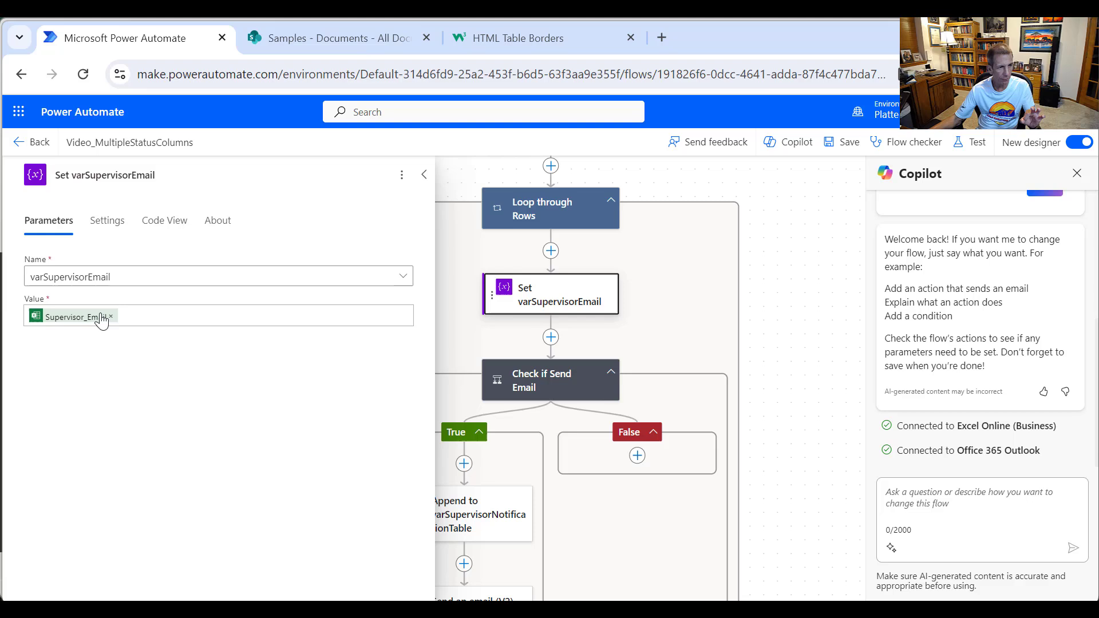
{"action": "left_click", "coordinate": [423, 174]}
{"action": "left_click", "coordinate": [537, 371]}
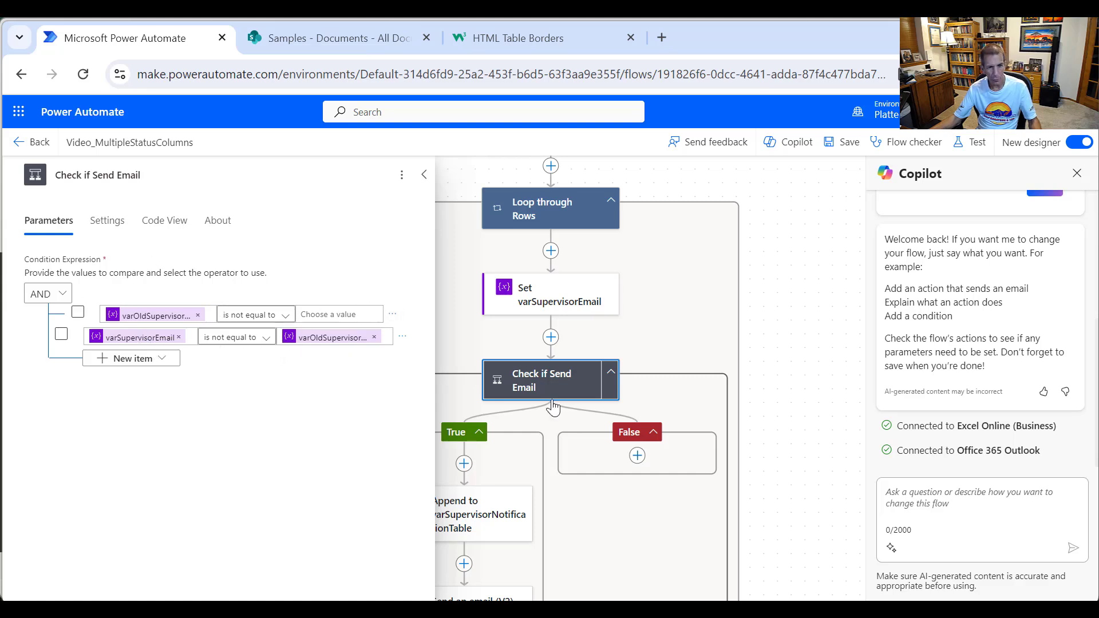
Collapse the condition and inspect the closing </table> text in the Append to varSupervisorNotificationTable value
{"action": "left_click", "coordinate": [424, 174]}
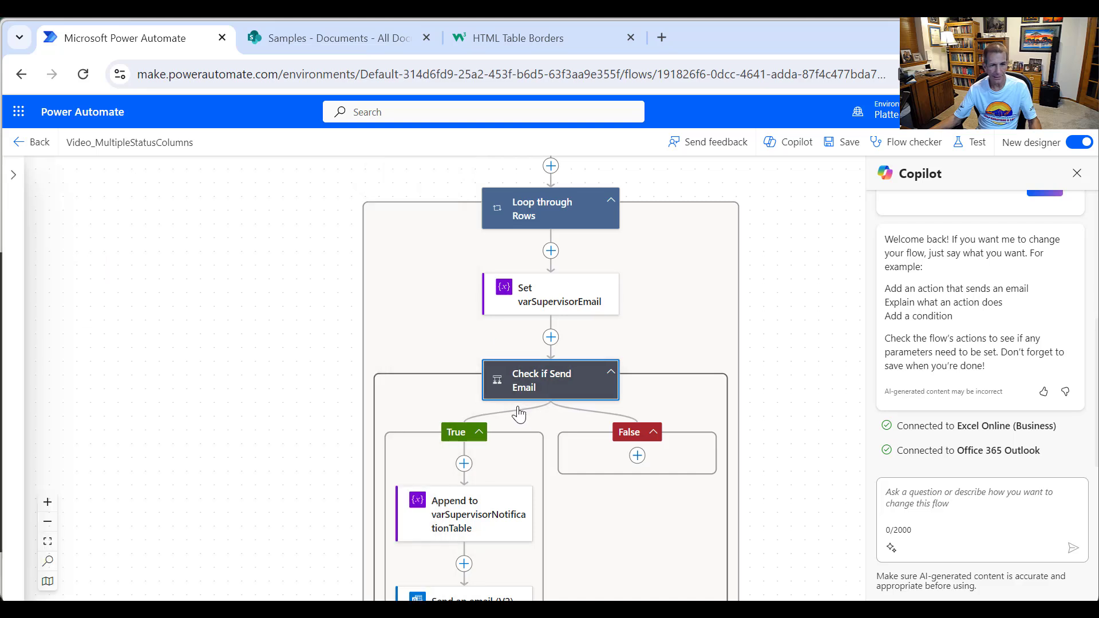
{"action": "scroll", "coordinate": [518, 413], "scroll_direction": "down", "scroll_amount": 1}
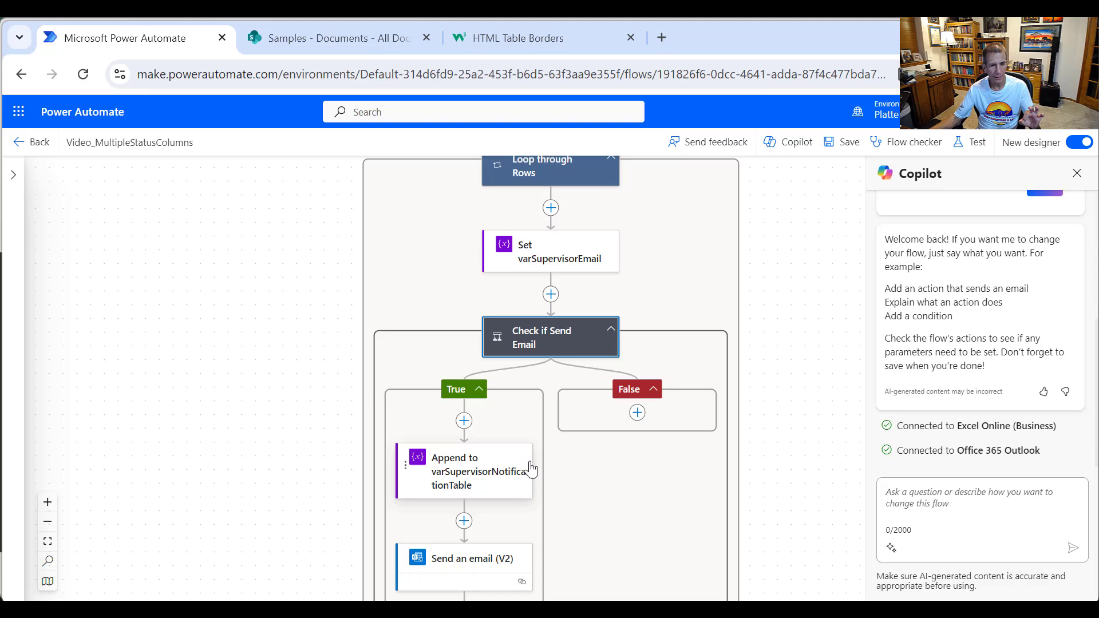
{"action": "left_click", "coordinate": [456, 487]}
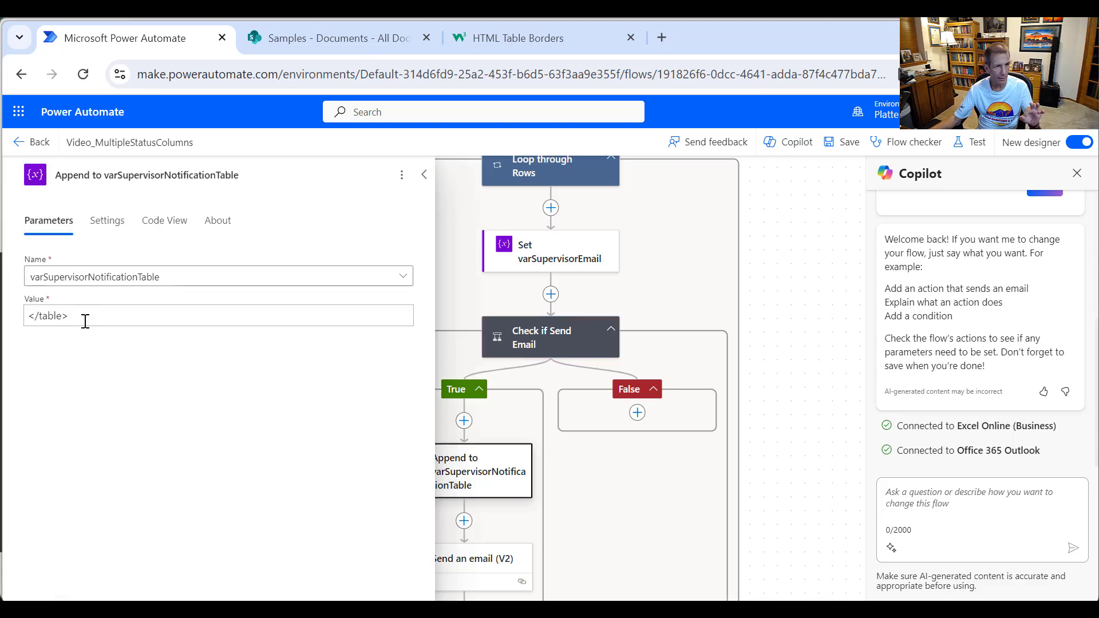
{"action": "left_click_drag", "start_coordinate": [87, 321], "coordinate": [5, 318]}
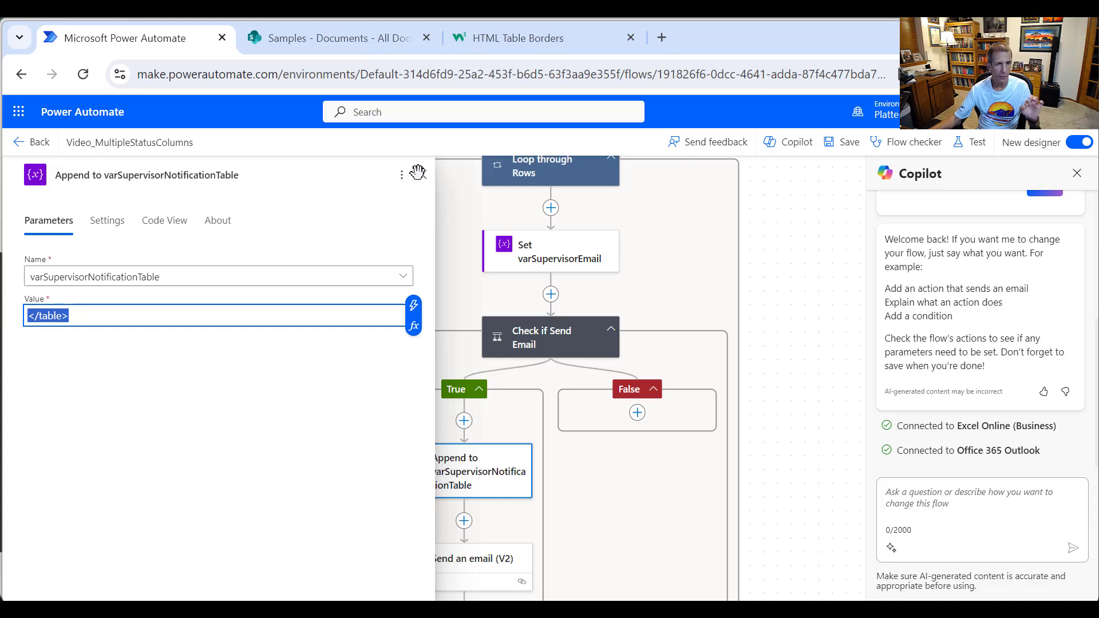
Review the Send an email (V2) step's settings, then switch to the Excel training workbook
{"action": "scroll", "coordinate": [603, 483], "scroll_direction": "down", "scroll_amount": 3}
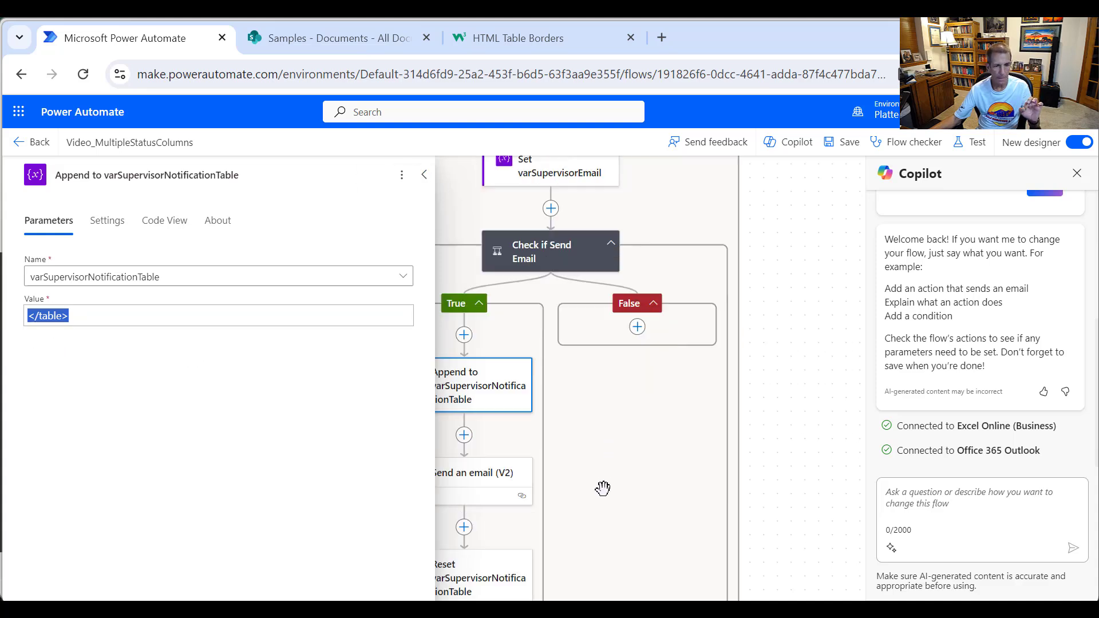
{"action": "left_click", "coordinate": [487, 491]}
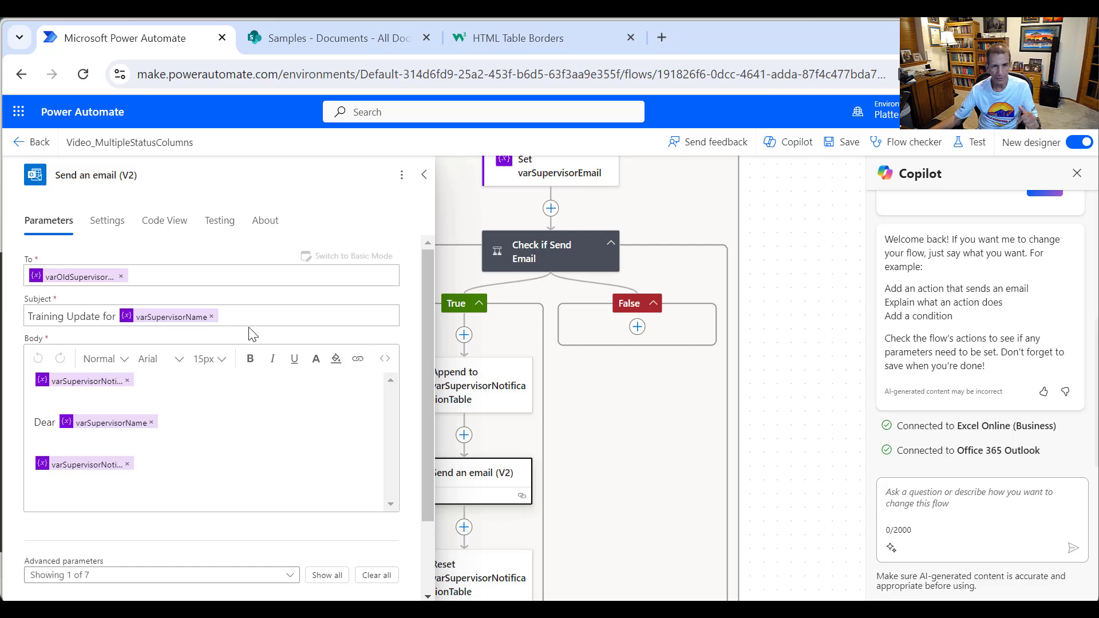
{"action": "key", "text": "alt+Tab"}
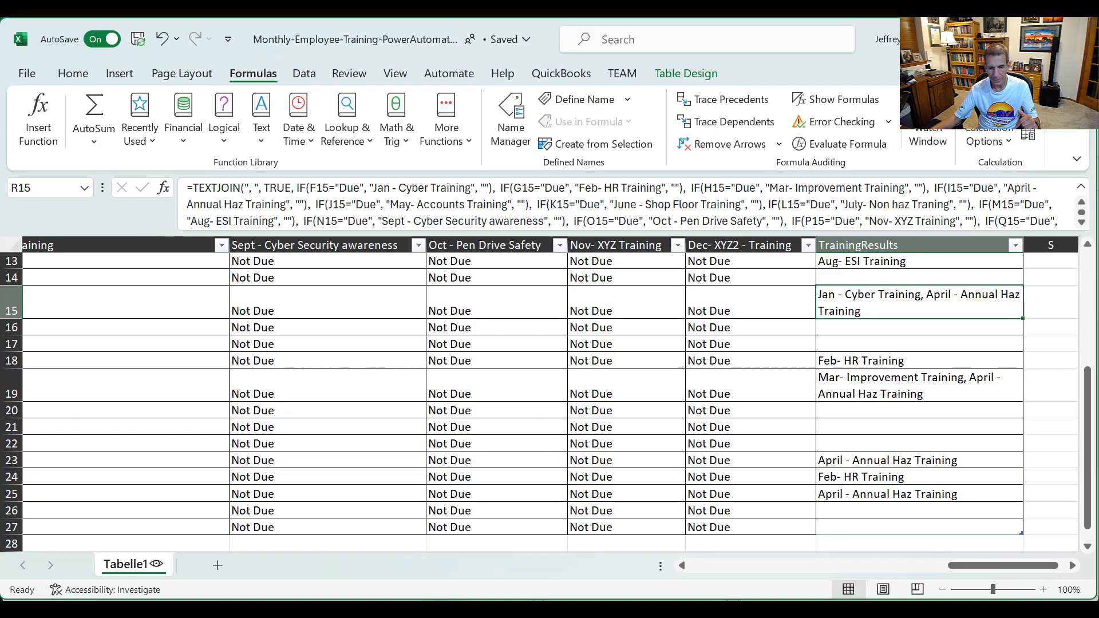
Filter the TrainingResults column to hide rows without due trainings
{"action": "left_click", "coordinate": [1015, 244]}
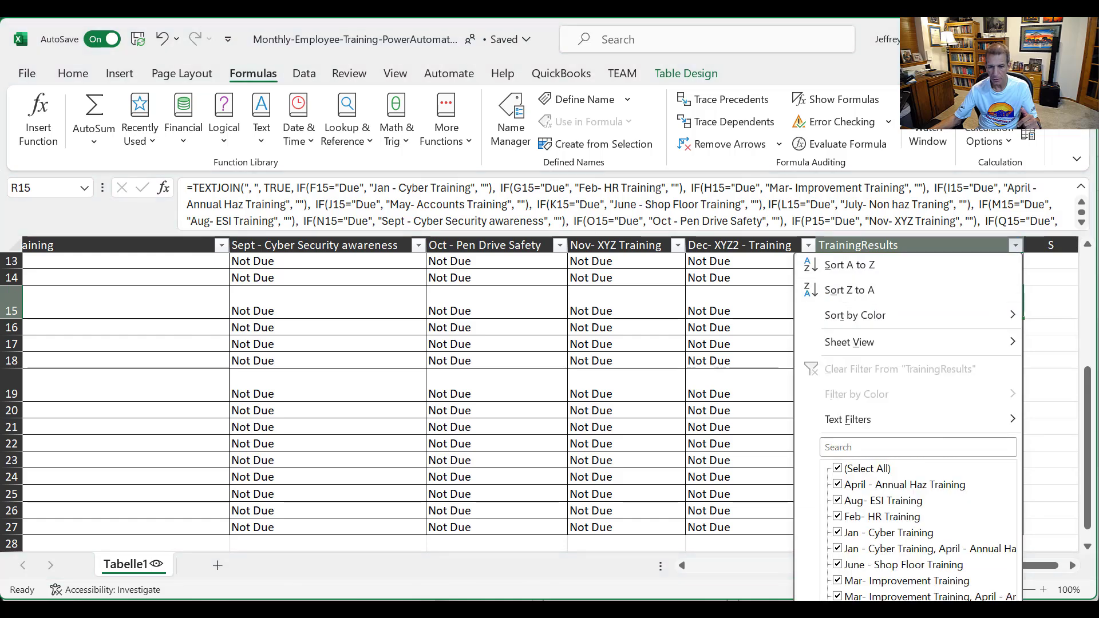
{"action": "key", "text": "Return"}
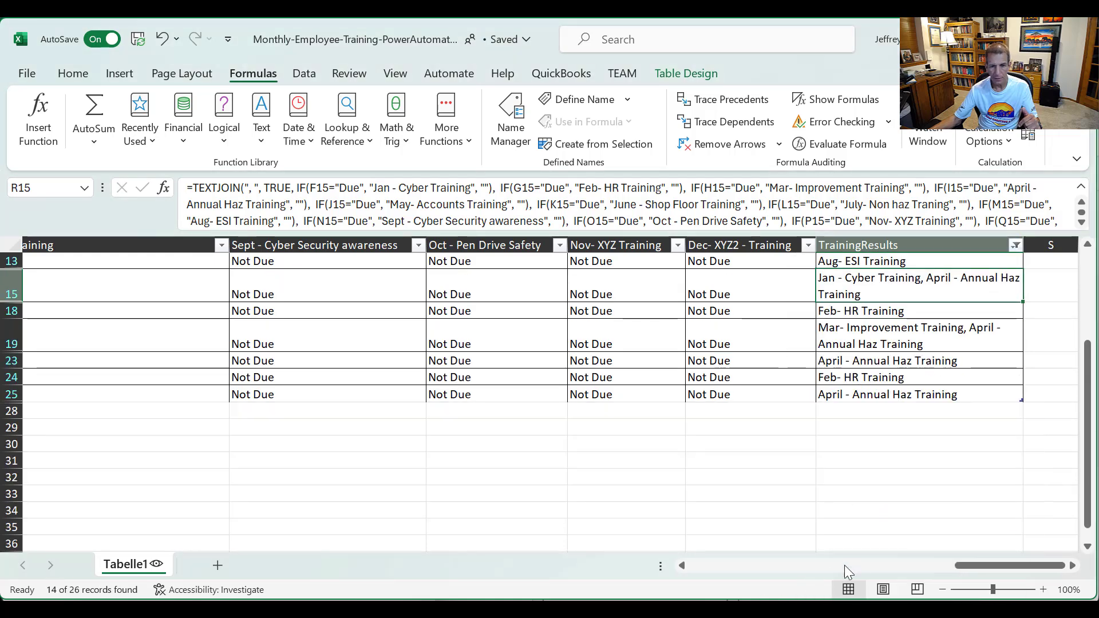
{"action": "left_click", "coordinate": [814, 567]}
{"action": "left_click", "coordinate": [790, 567]}
{"action": "left_click", "coordinate": [788, 567]}
{"action": "left_click", "coordinate": [725, 563]}
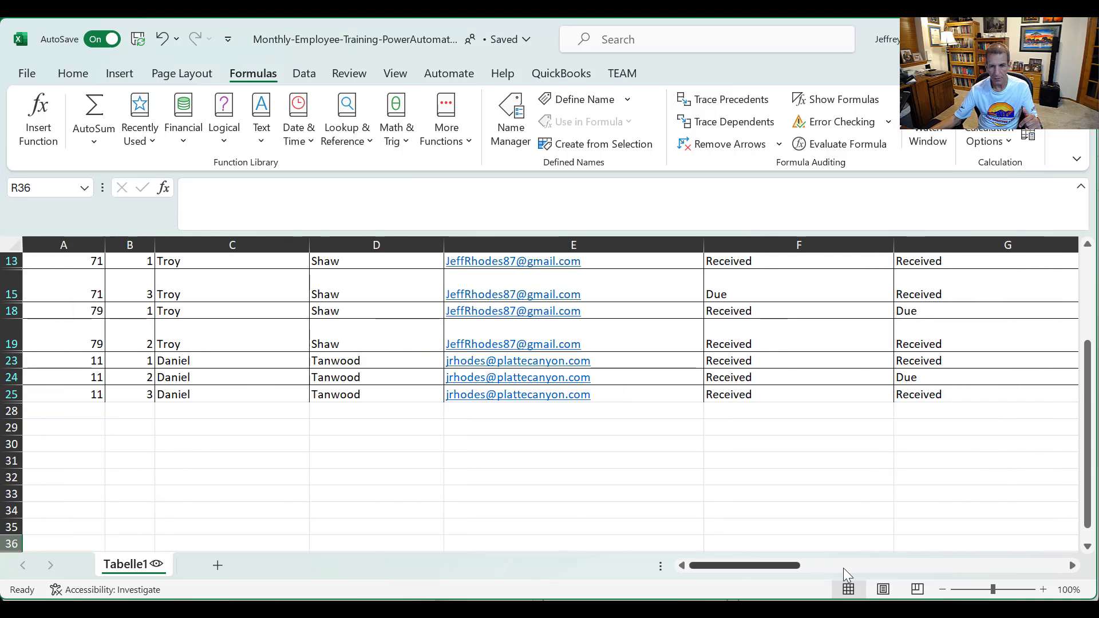
{"action": "left_click_drag", "start_coordinate": [1089, 441], "coordinate": [1090, 352]}
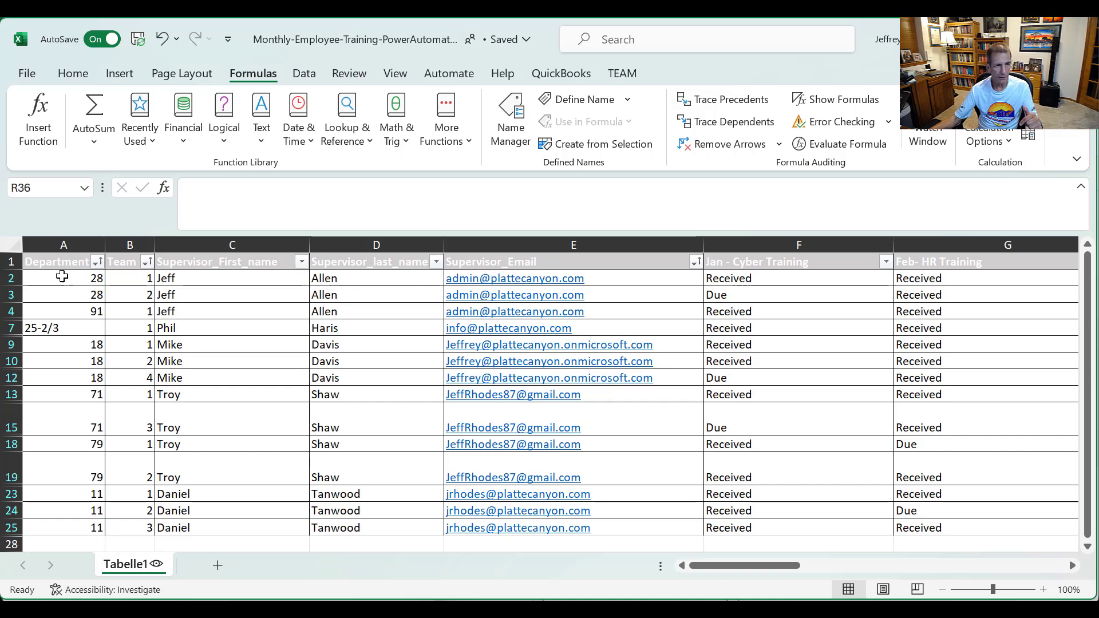
Check the Department values in rows 2–4, including 91 and the odd 25-2/3, then return to Power Automate
{"action": "left_click", "coordinate": [44, 283]}
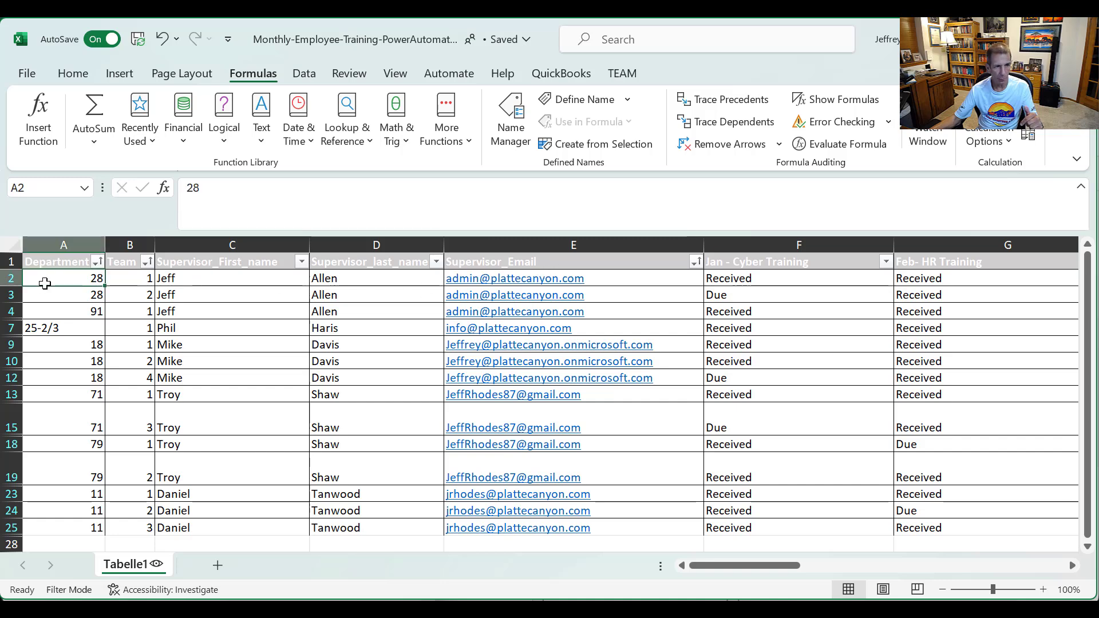
{"action": "left_click", "coordinate": [64, 300]}
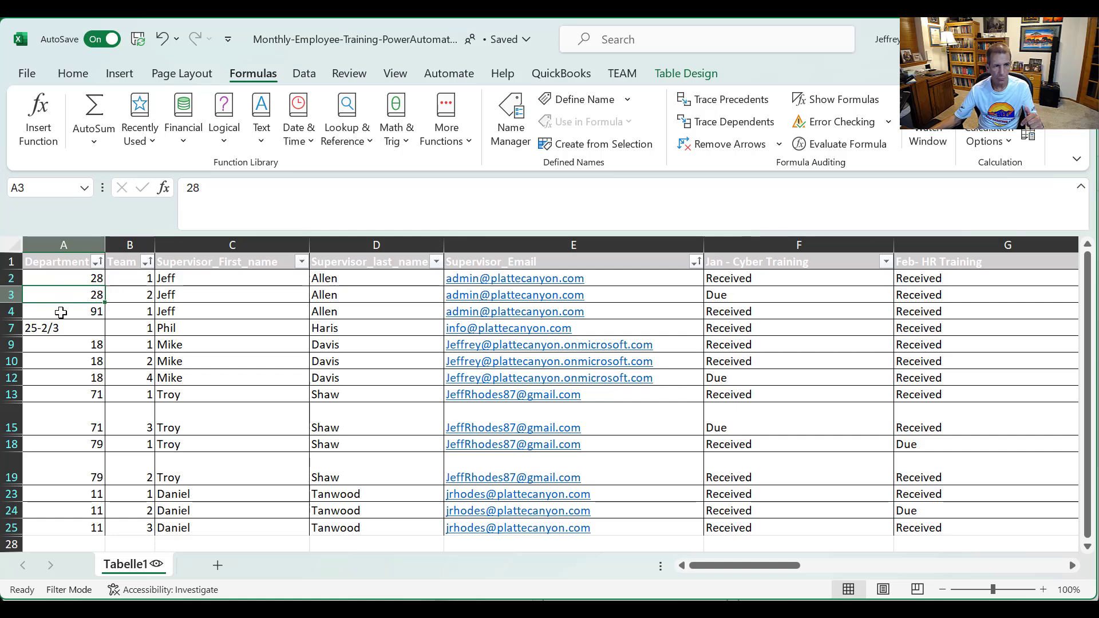
{"action": "left_click", "coordinate": [63, 314]}
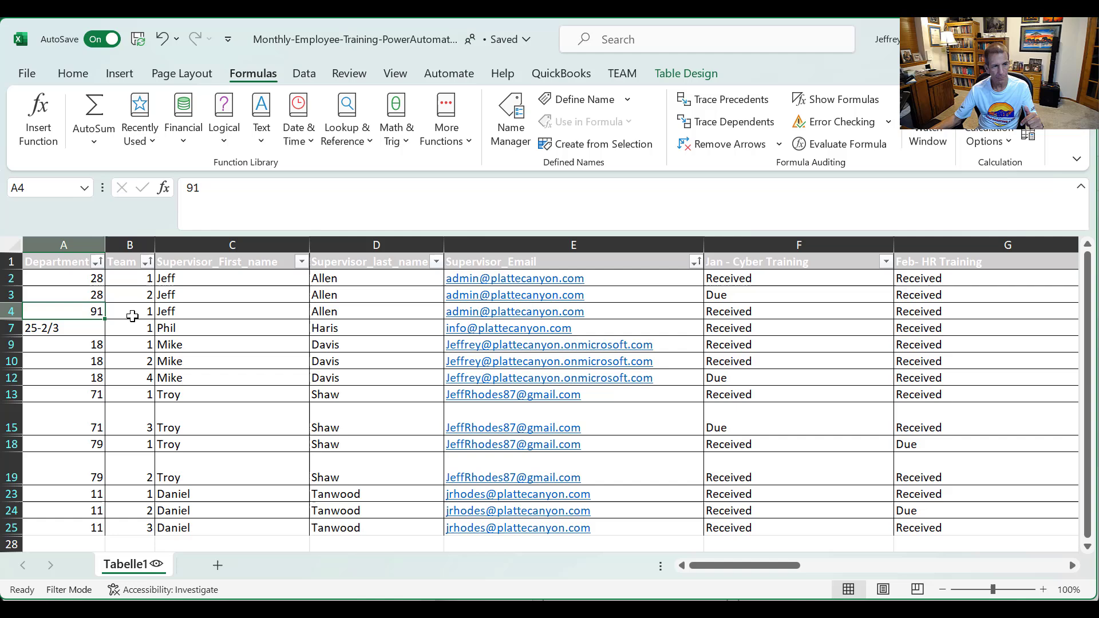
{"action": "left_click", "coordinate": [82, 331]}
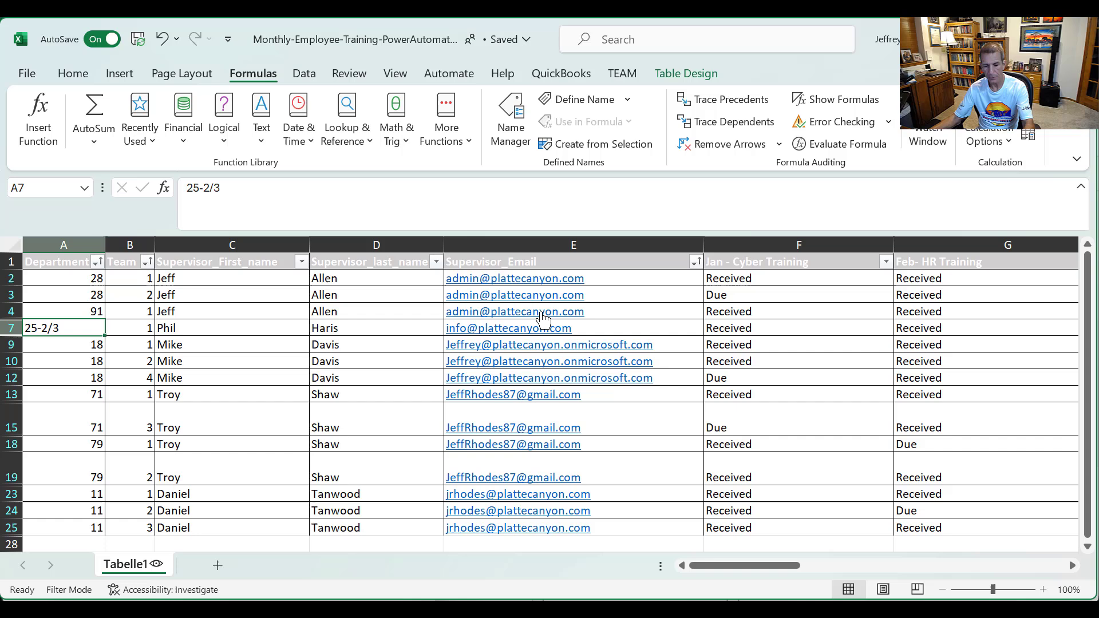
{"action": "key", "text": "alt+Tab"}
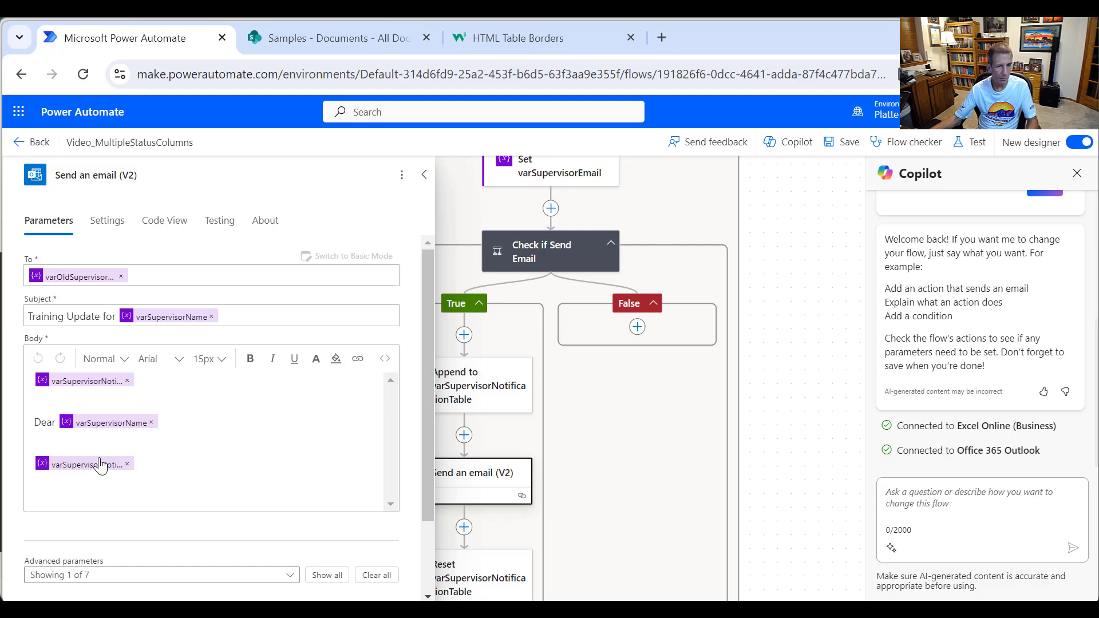
Close the email details and confirm Reset varSupervisorNotificationTable restores the Department, Team, Due Training header row
{"action": "left_click", "coordinate": [423, 177]}
{"action": "scroll", "coordinate": [637, 479], "scroll_direction": "down", "scroll_amount": 4}
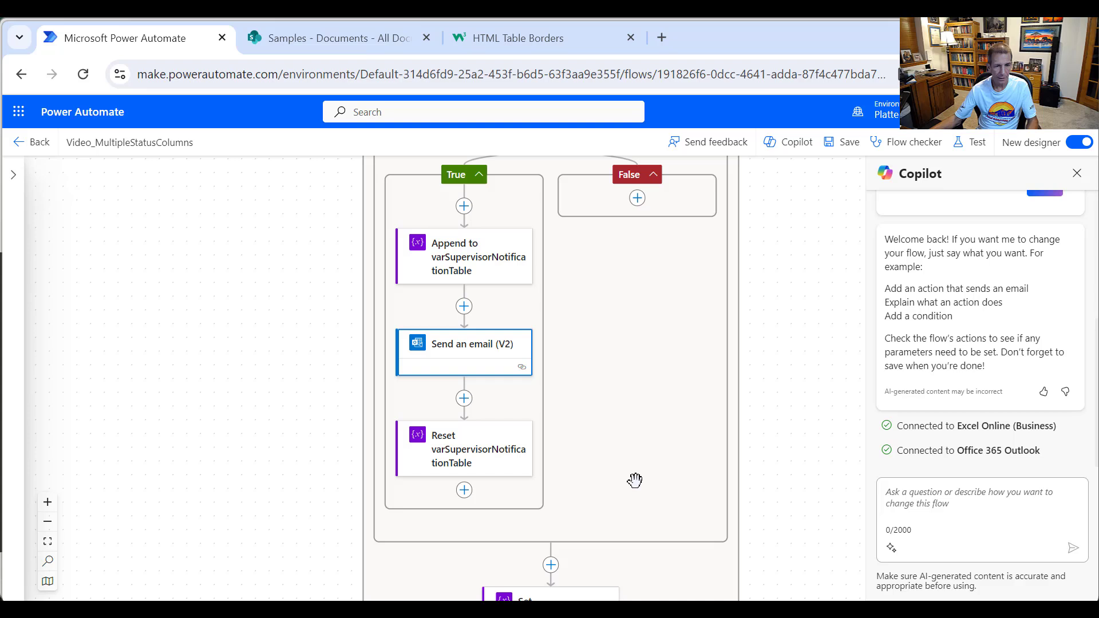
{"action": "left_click", "coordinate": [464, 455]}
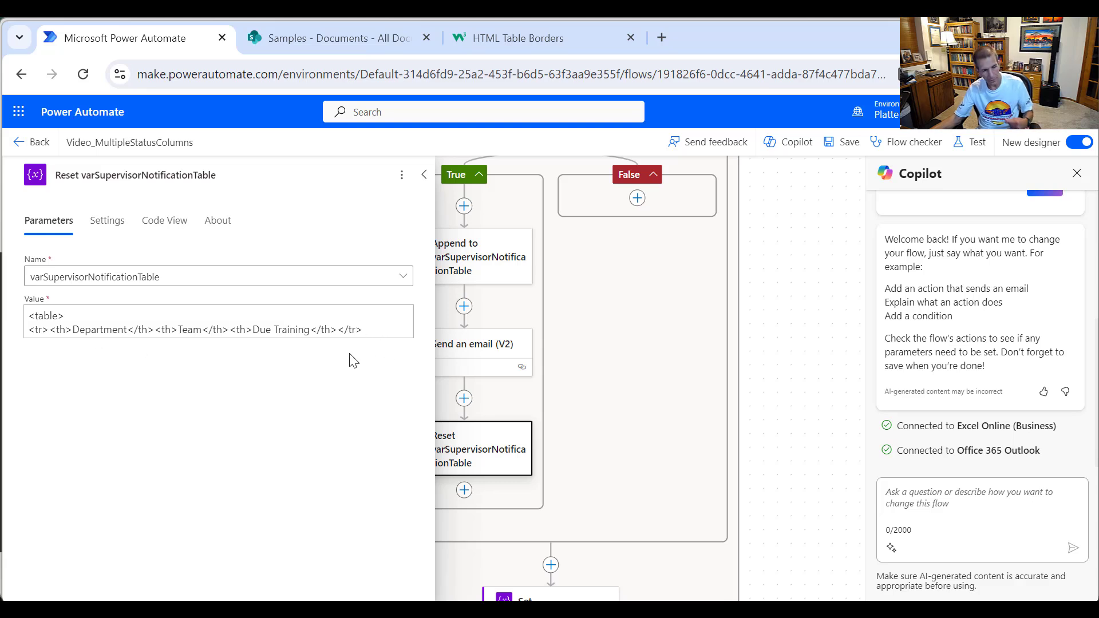
{"action": "left_click", "coordinate": [423, 174]}
{"action": "scroll", "coordinate": [629, 390], "scroll_direction": "down", "scroll_amount": 2}
{"action": "scroll", "coordinate": [650, 380], "scroll_direction": "up", "scroll_amount": 3}
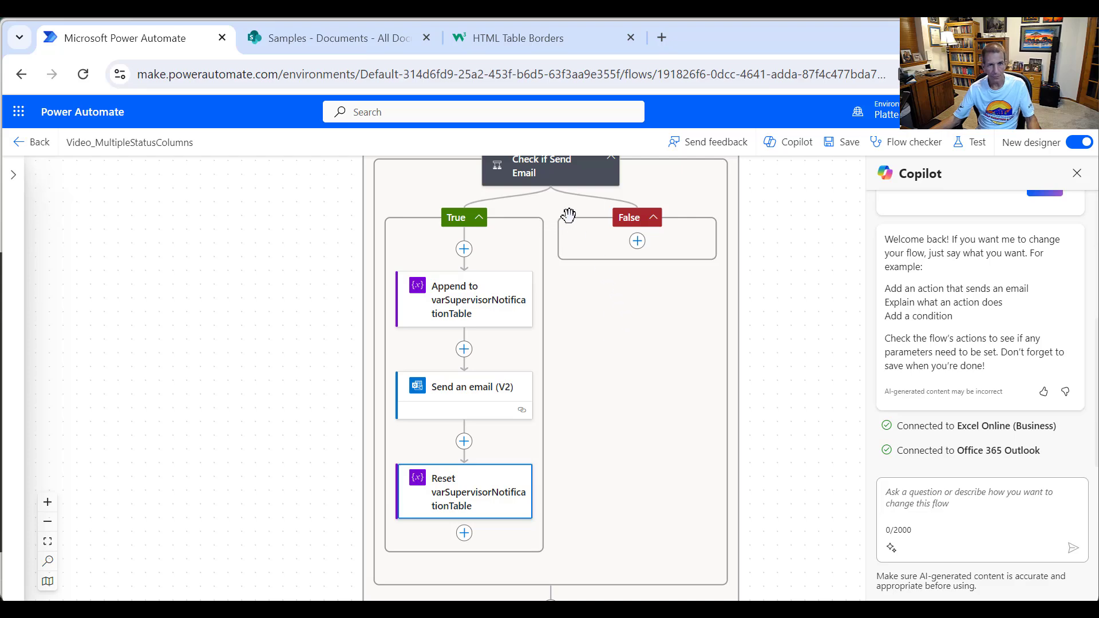
{"action": "scroll", "coordinate": [624, 505], "scroll_direction": "down", "scroll_amount": 1}
{"action": "scroll", "coordinate": [590, 497], "scroll_direction": "down", "scroll_amount": 1}
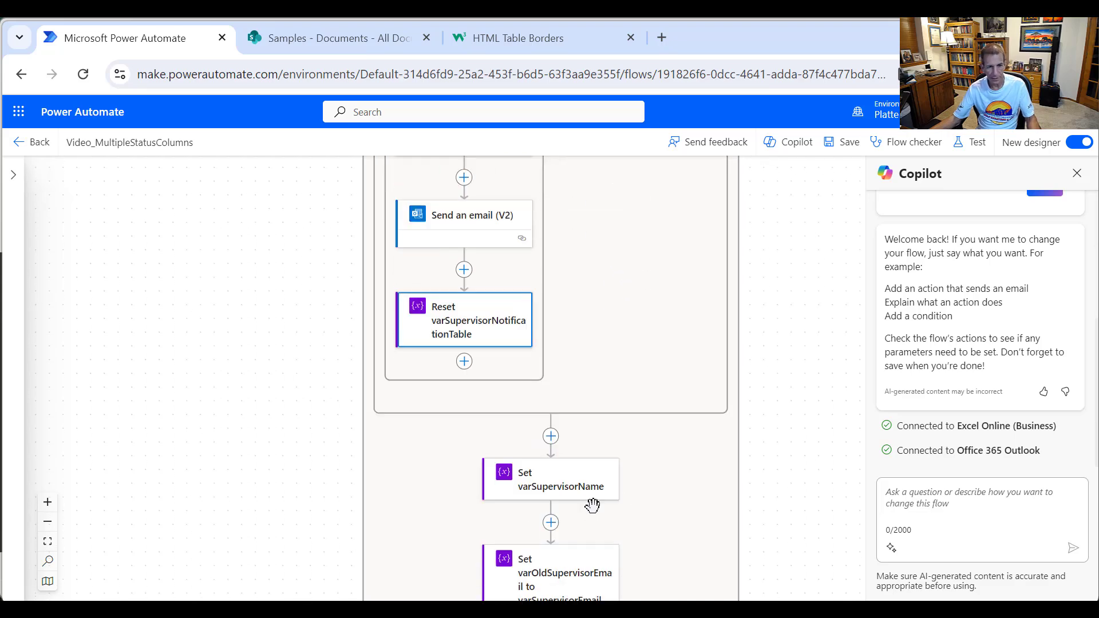
Inspect the Set varSupervisorName and Set varOldSupervisorEmail step parameters
{"action": "left_click", "coordinate": [560, 488]}
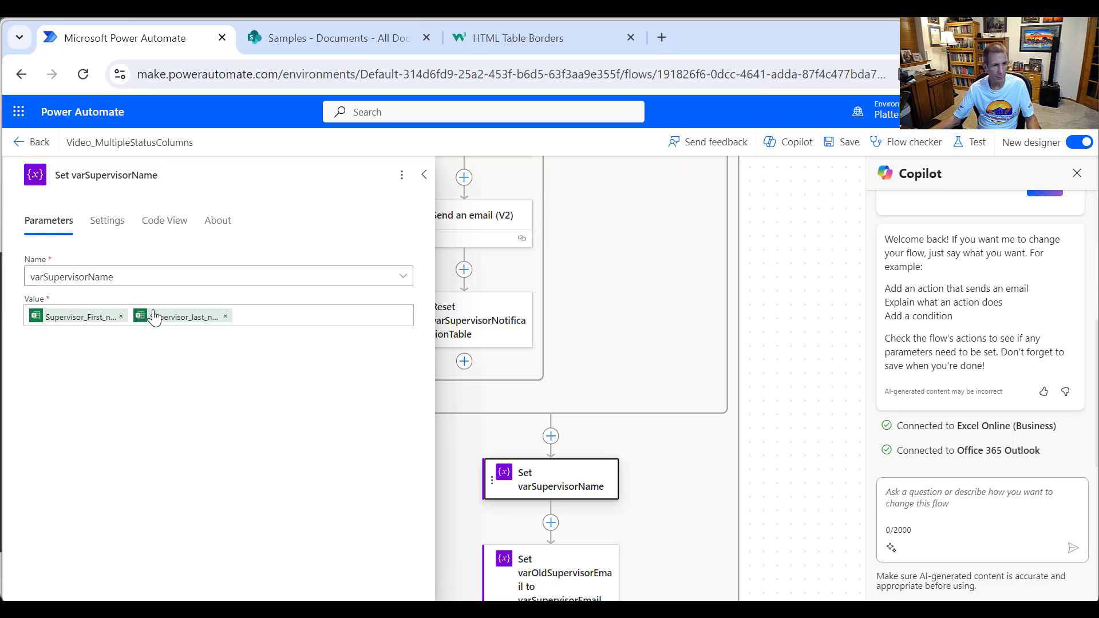
{"action": "scroll", "coordinate": [620, 415], "scroll_direction": "down", "scroll_amount": 1}
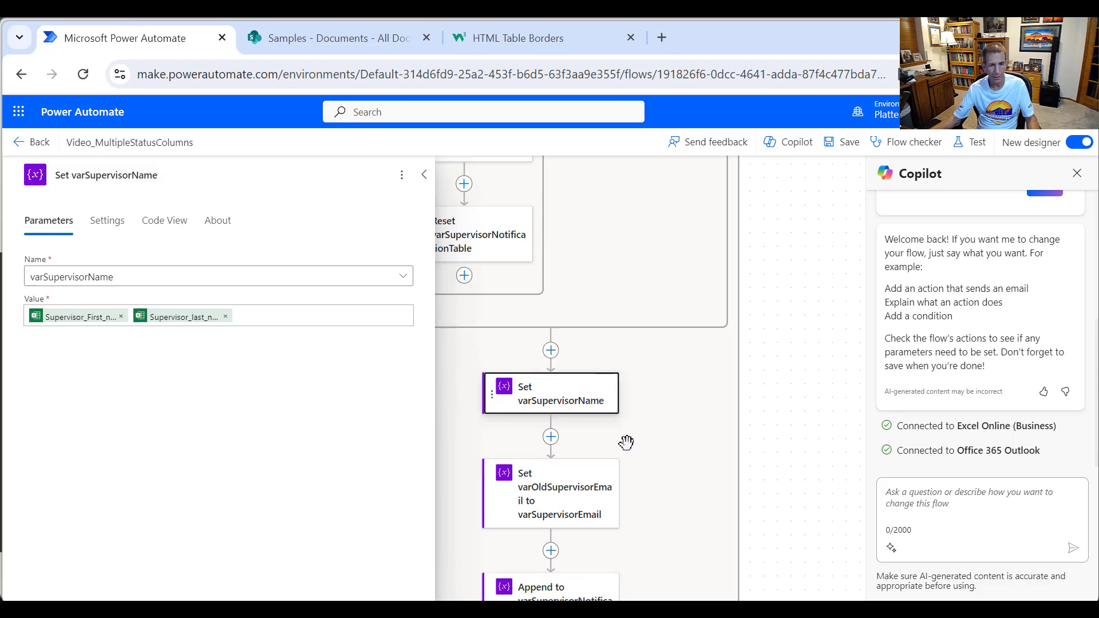
{"action": "left_click", "coordinate": [564, 492]}
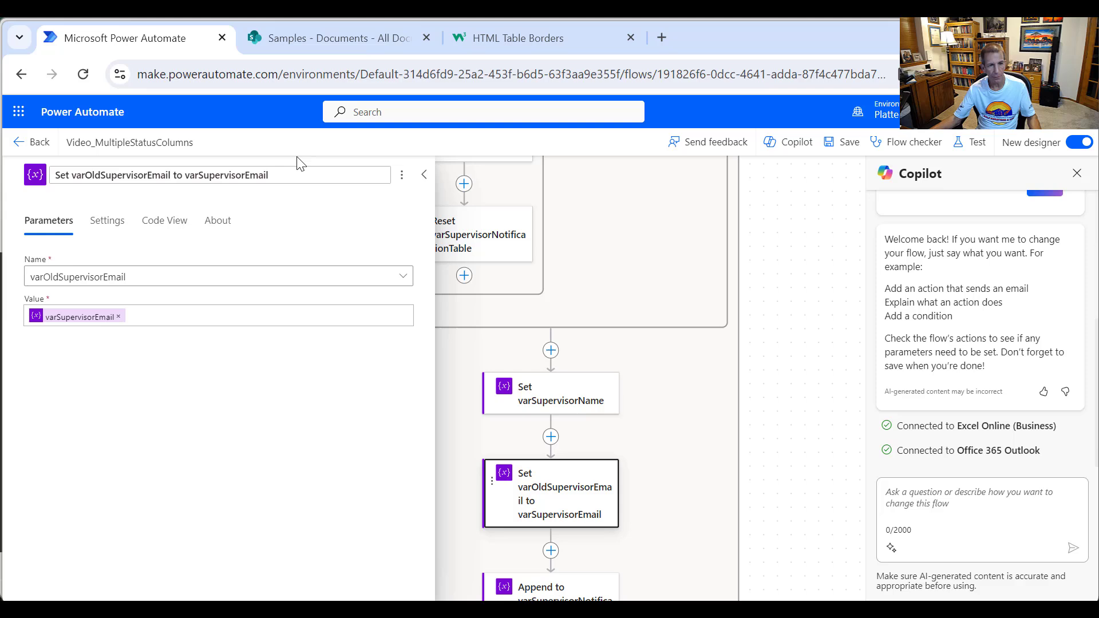
{"action": "left_click", "coordinate": [646, 410]}
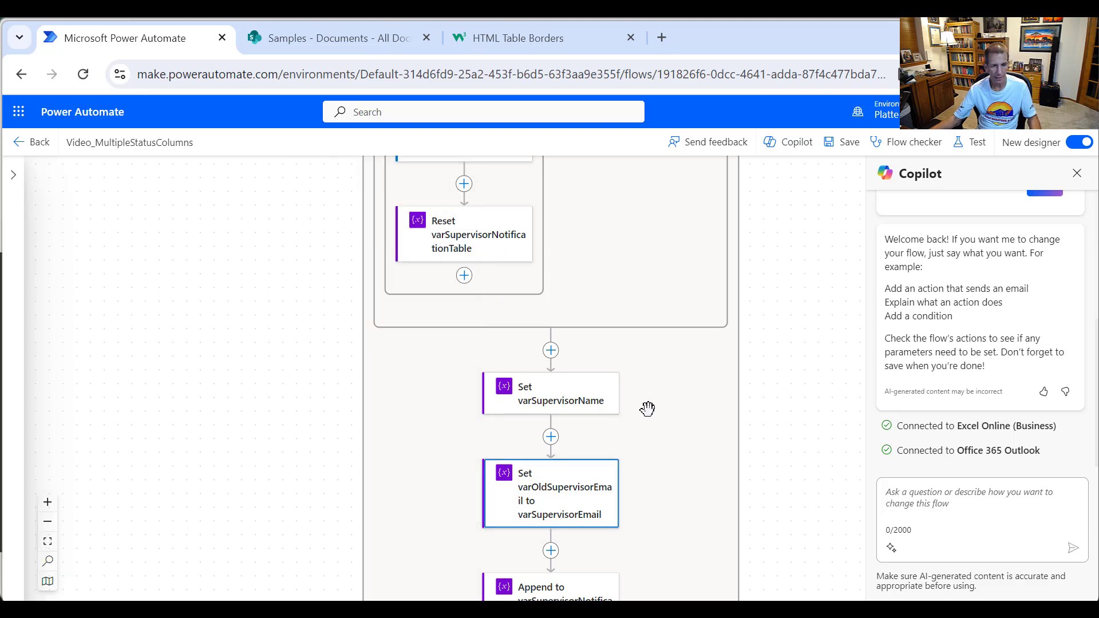
Inspect the Append to varSupervisorNotificationTable 2 step, then switch back to the Excel table
{"action": "scroll", "coordinate": [647, 410], "scroll_direction": "down", "scroll_amount": 2}
{"action": "left_click", "coordinate": [569, 515]}
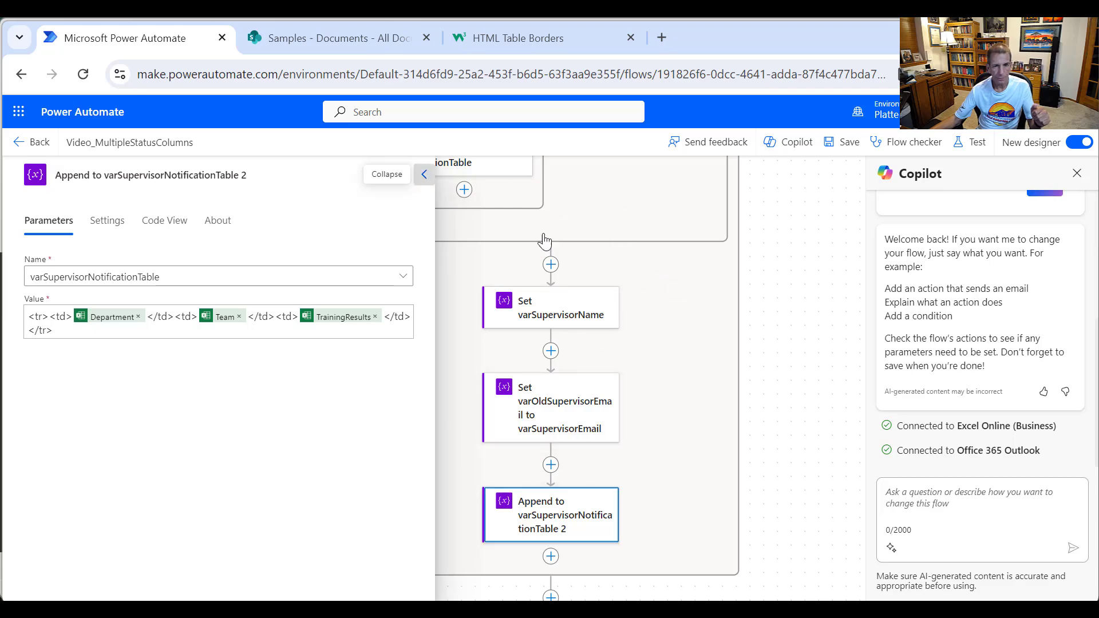
{"action": "left_click", "coordinate": [424, 175]}
{"action": "scroll", "coordinate": [694, 308], "scroll_direction": "down", "scroll_amount": 5}
{"action": "scroll", "coordinate": [729, 353], "scroll_direction": "up", "scroll_amount": 10}
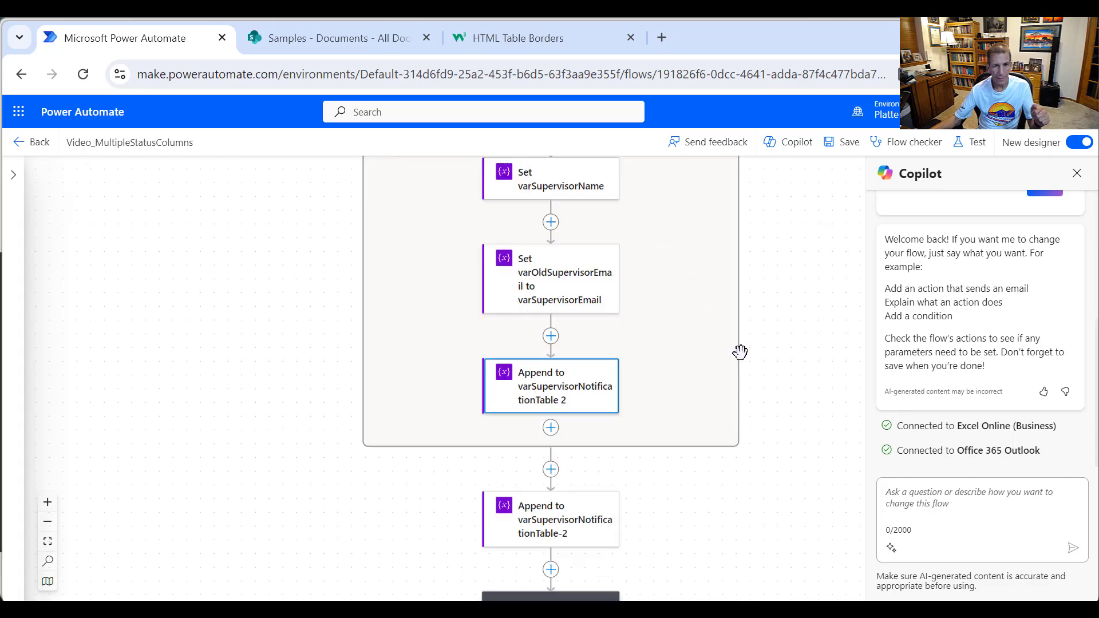
{"action": "scroll", "coordinate": [752, 344], "scroll_direction": "up", "scroll_amount": 3}
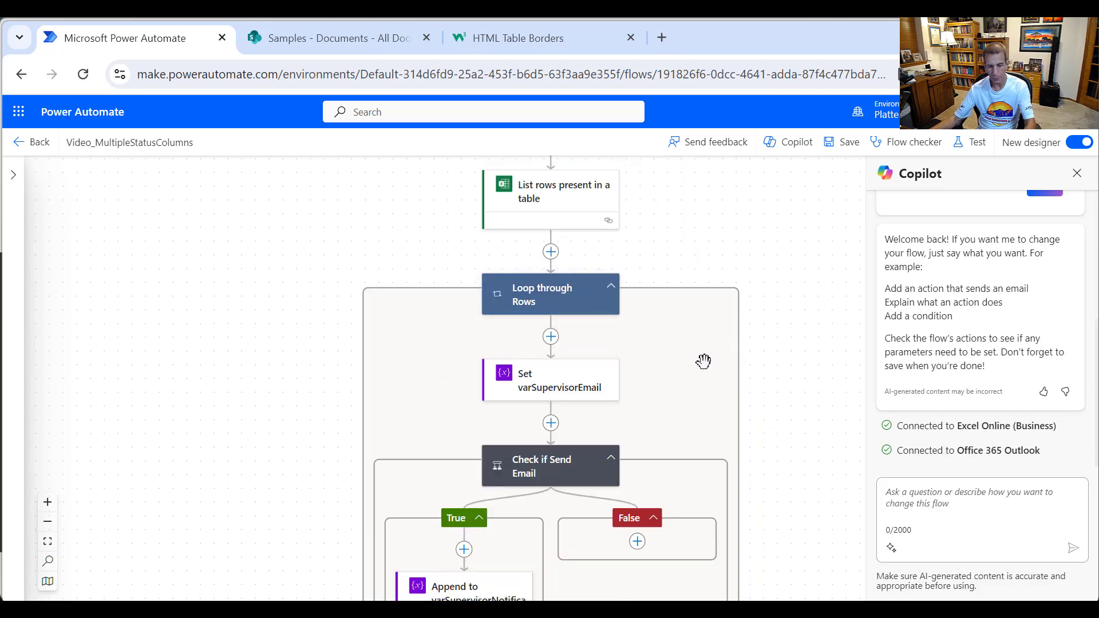
{"action": "key", "text": "alt+Tab"}
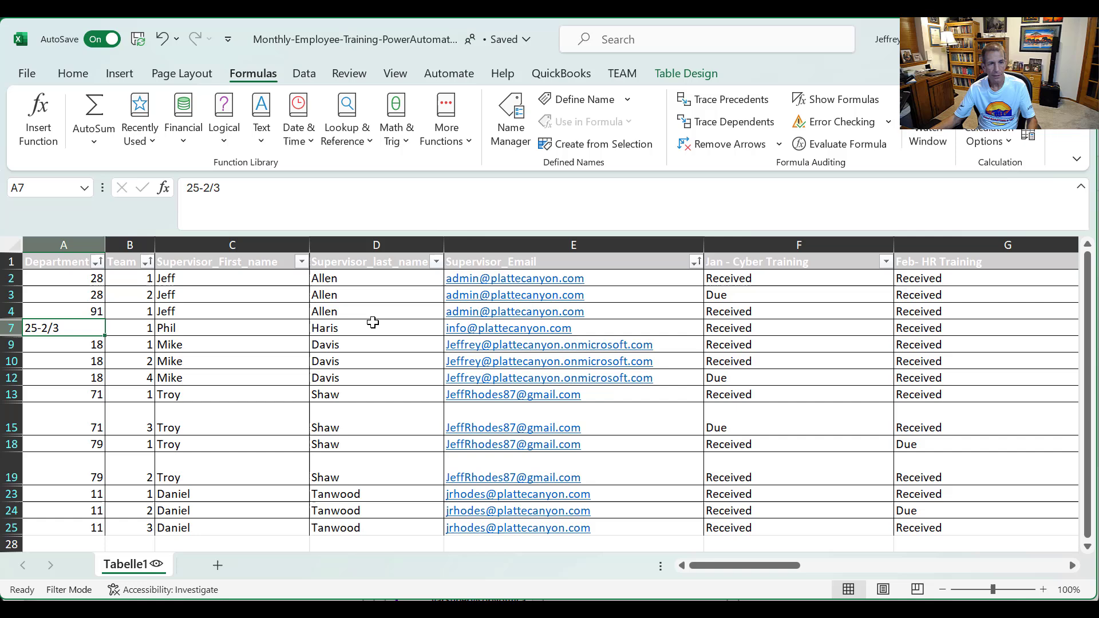
Check row 9's Department value 18 and the supervisor last names in rows 9, 13, 19, 23 and 25
{"action": "left_click", "coordinate": [75, 349]}
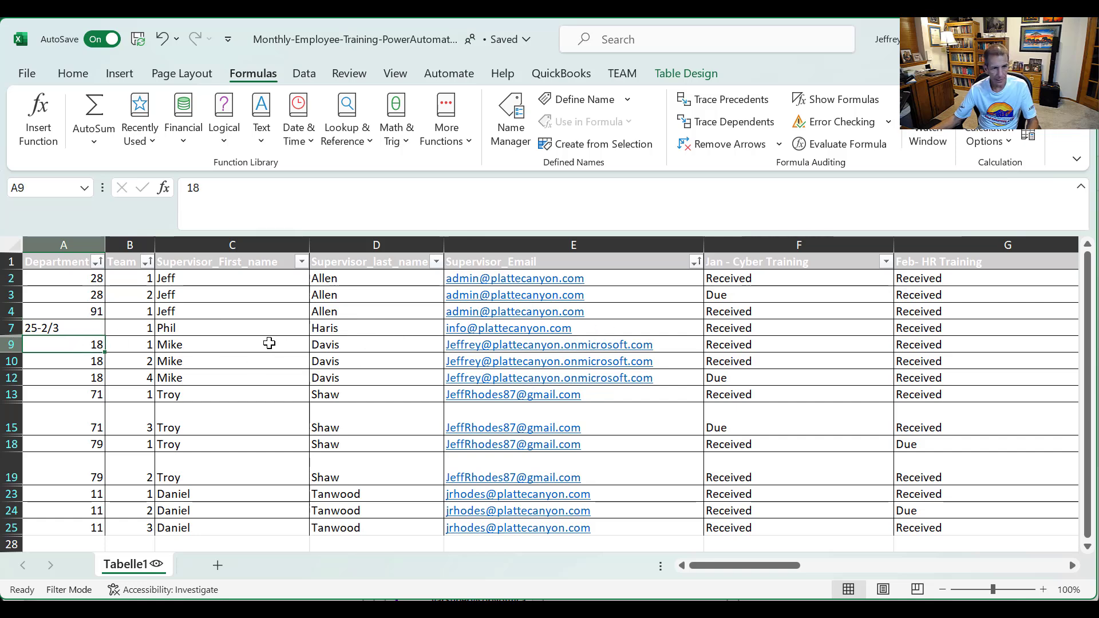
{"action": "left_click", "coordinate": [339, 352]}
{"action": "key", "text": "Down"}
{"action": "key", "text": "Down"}
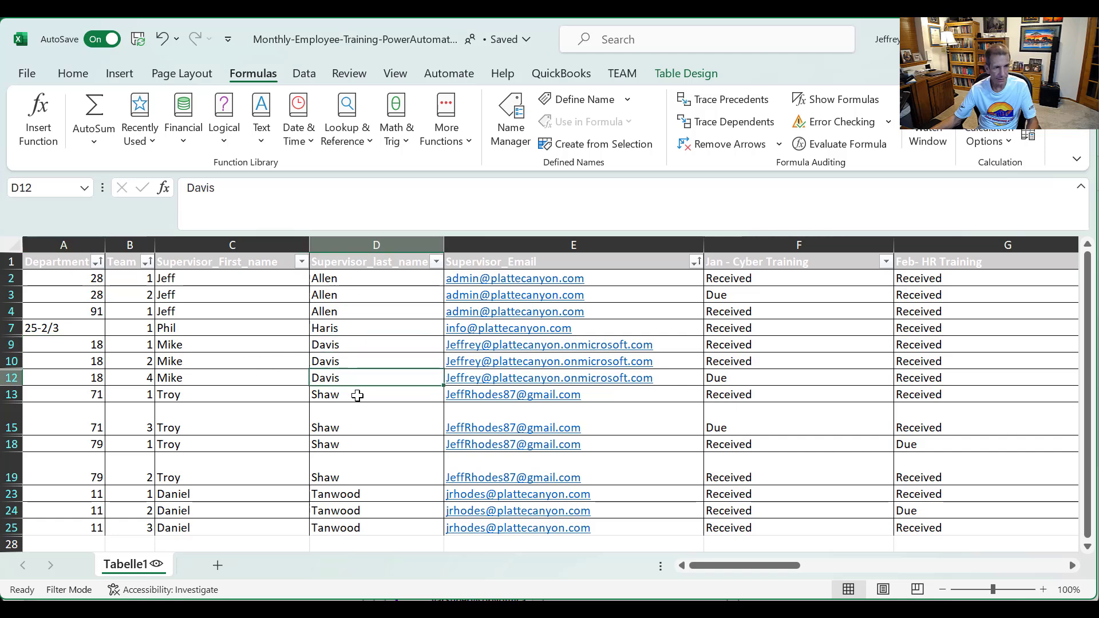
{"action": "left_click", "coordinate": [348, 397]}
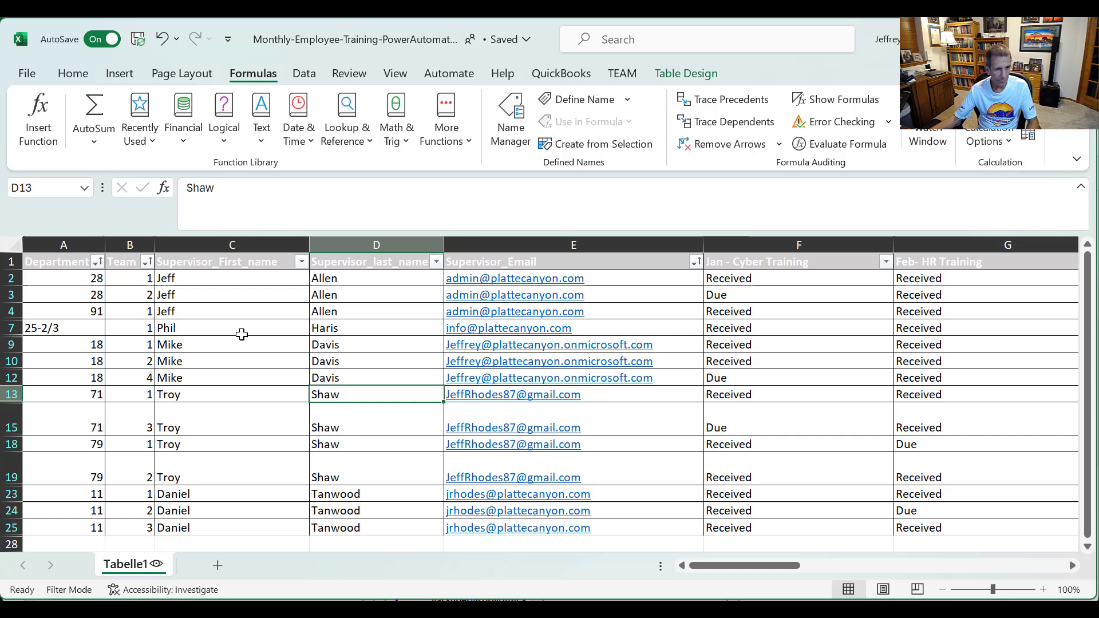
{"action": "scroll", "coordinate": [357, 394], "scroll_direction": "down", "scroll_amount": 1}
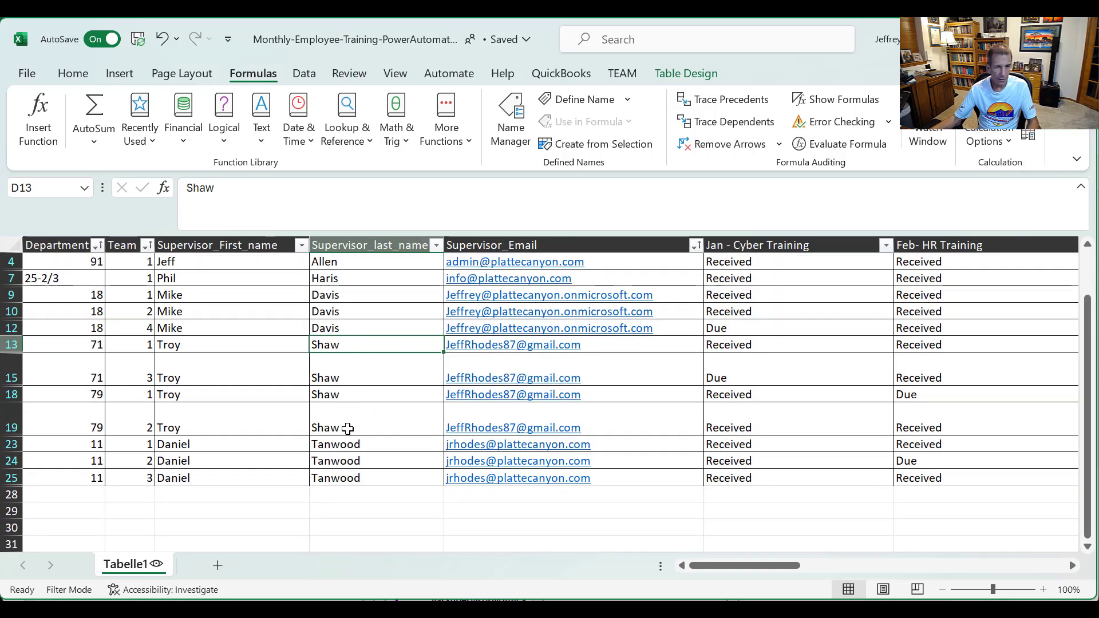
{"action": "left_click", "coordinate": [347, 428]}
{"action": "left_click", "coordinate": [348, 446]}
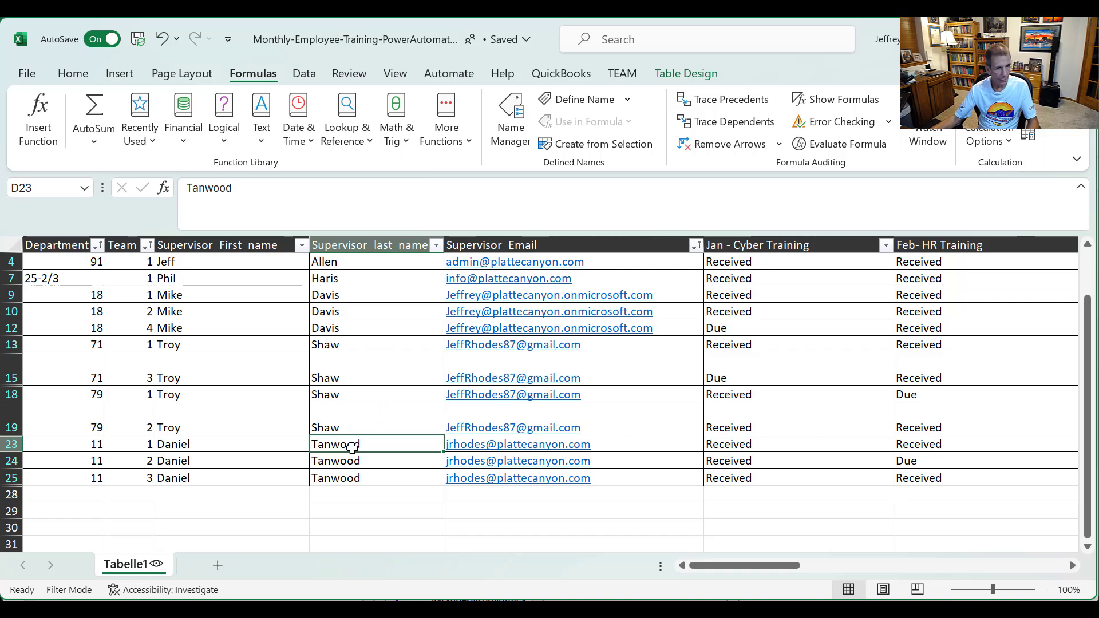
{"action": "left_click", "coordinate": [339, 483]}
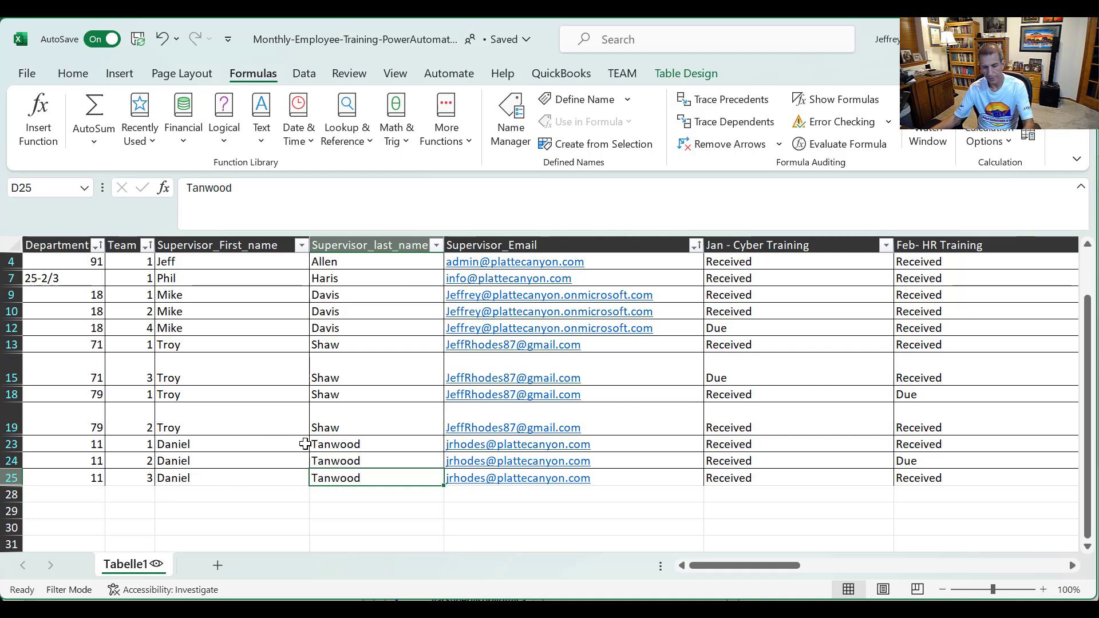
{"action": "key", "text": "alt+Tab"}
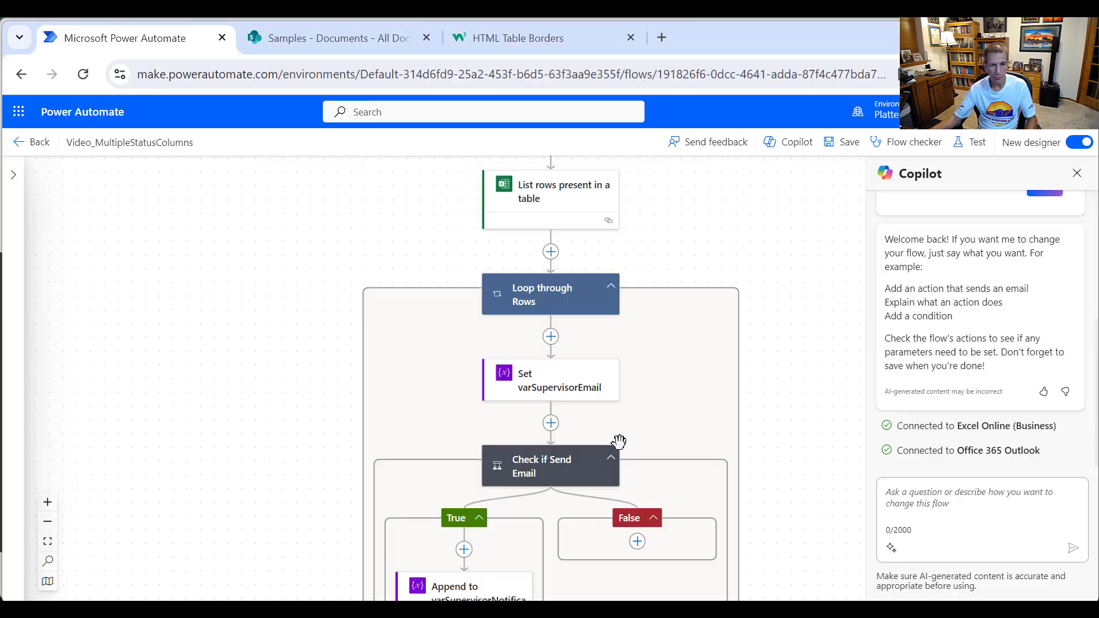
Inspect the step appending the closing table tag and the varOldSupervisorEmail not-null check after the loop
{"action": "scroll", "coordinate": [615, 449], "scroll_direction": "down", "scroll_amount": 6}
{"action": "scroll", "coordinate": [648, 456], "scroll_direction": "down", "scroll_amount": 10}
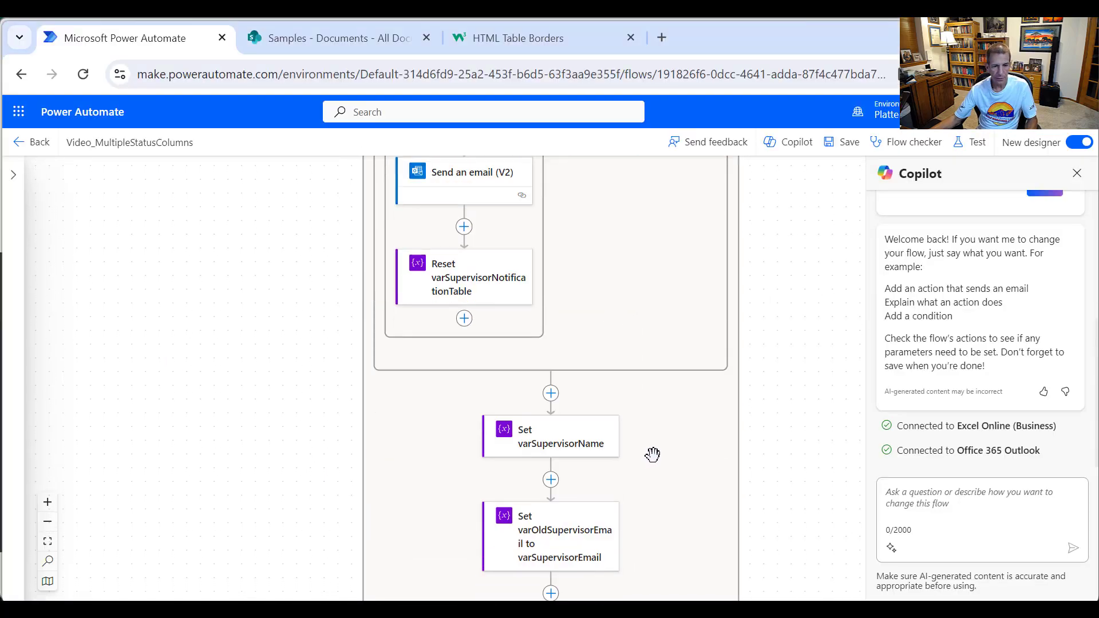
{"action": "scroll", "coordinate": [666, 452], "scroll_direction": "down", "scroll_amount": 2}
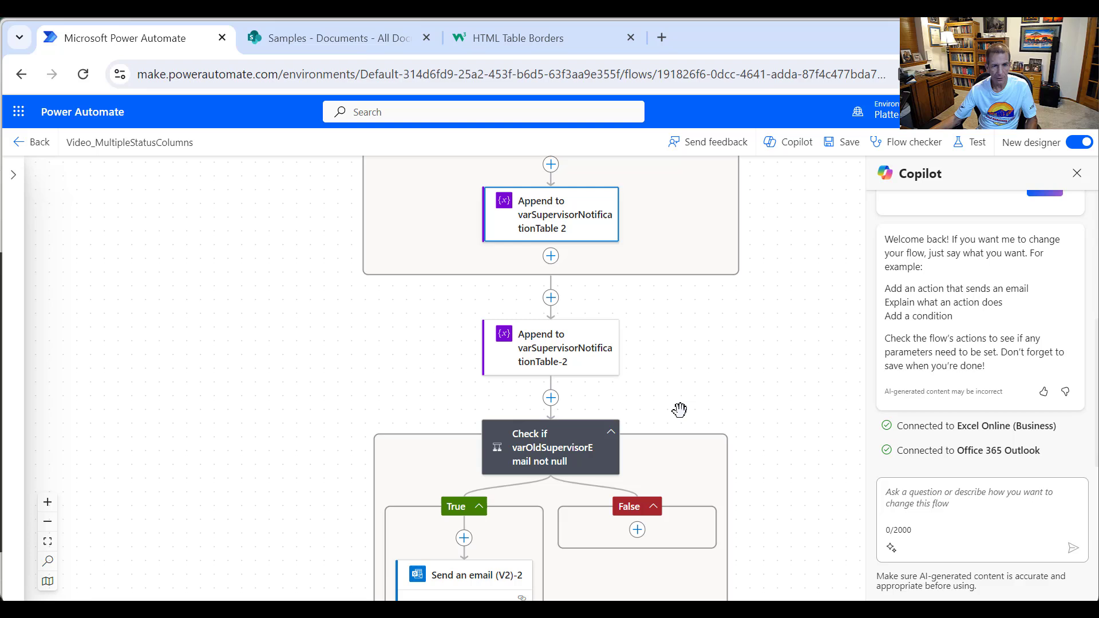
{"action": "scroll", "coordinate": [651, 379], "scroll_direction": "up", "scroll_amount": 1}
{"action": "left_click", "coordinate": [551, 408]}
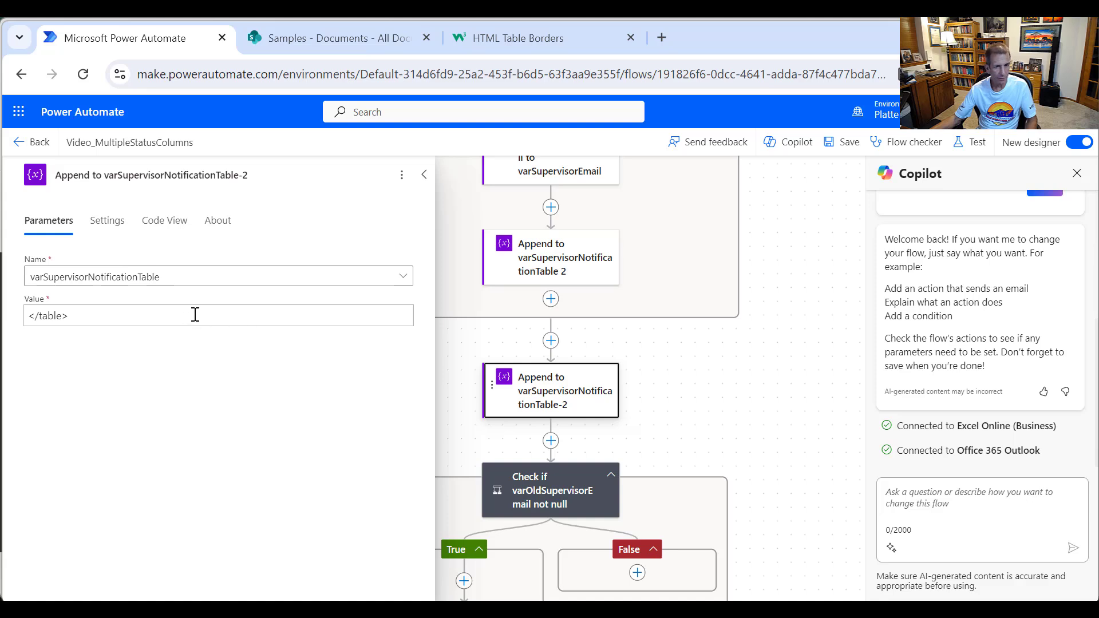
{"action": "left_click", "coordinate": [573, 502]}
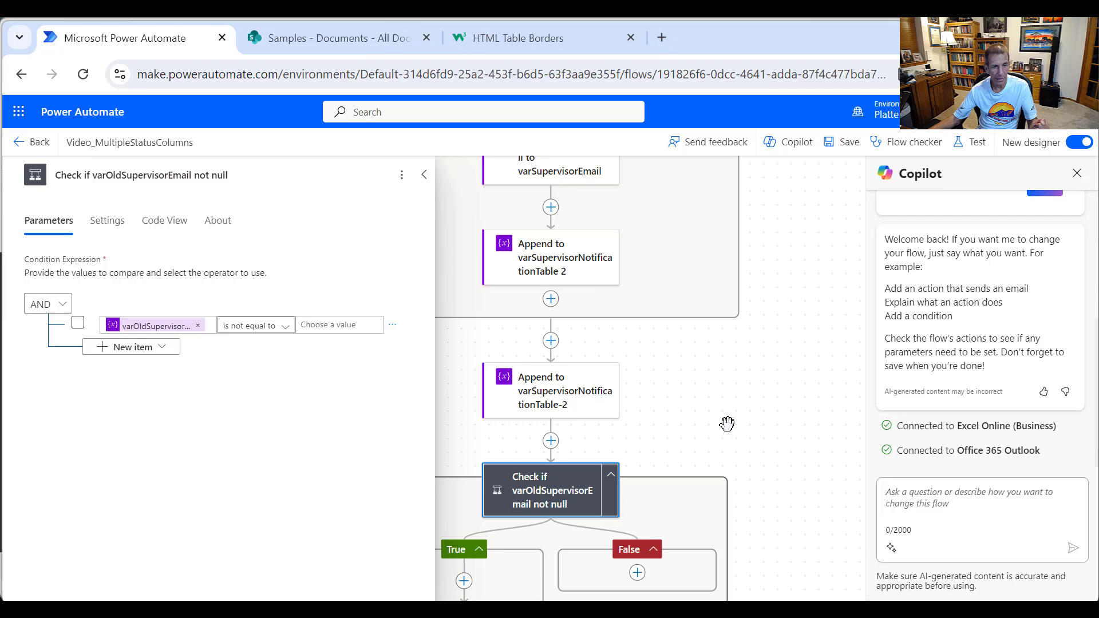
{"action": "scroll", "coordinate": [726, 422], "scroll_direction": "down", "scroll_amount": 2}
Review the Send an email (V2)-2 recipient, subject and body, then close its details
{"action": "left_click", "coordinate": [475, 548]}
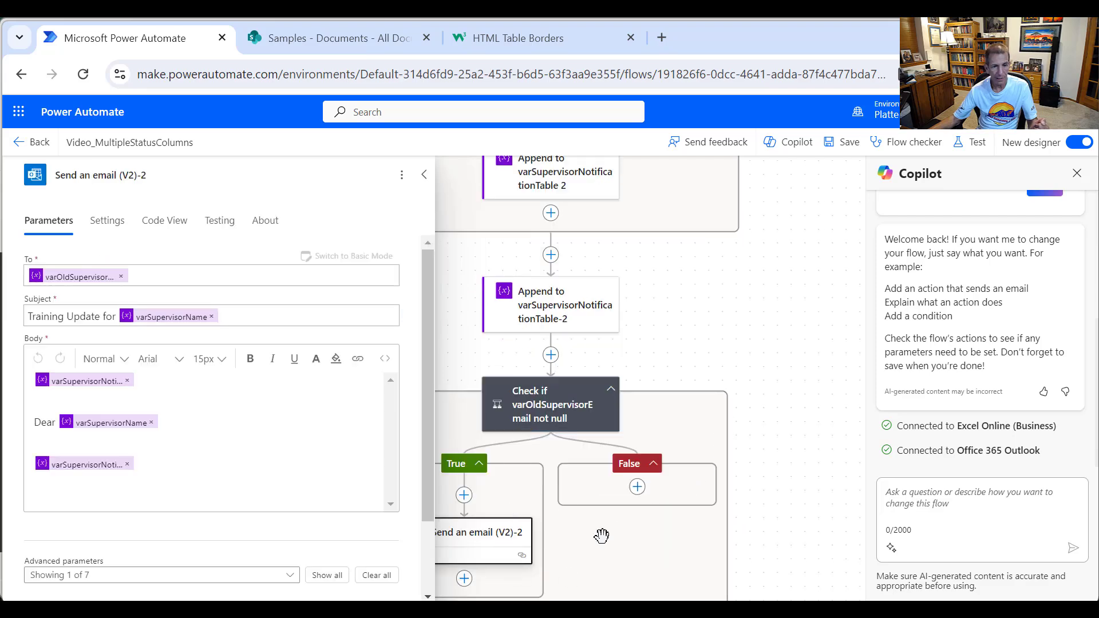
{"action": "scroll", "coordinate": [664, 512], "scroll_direction": "down", "scroll_amount": 1}
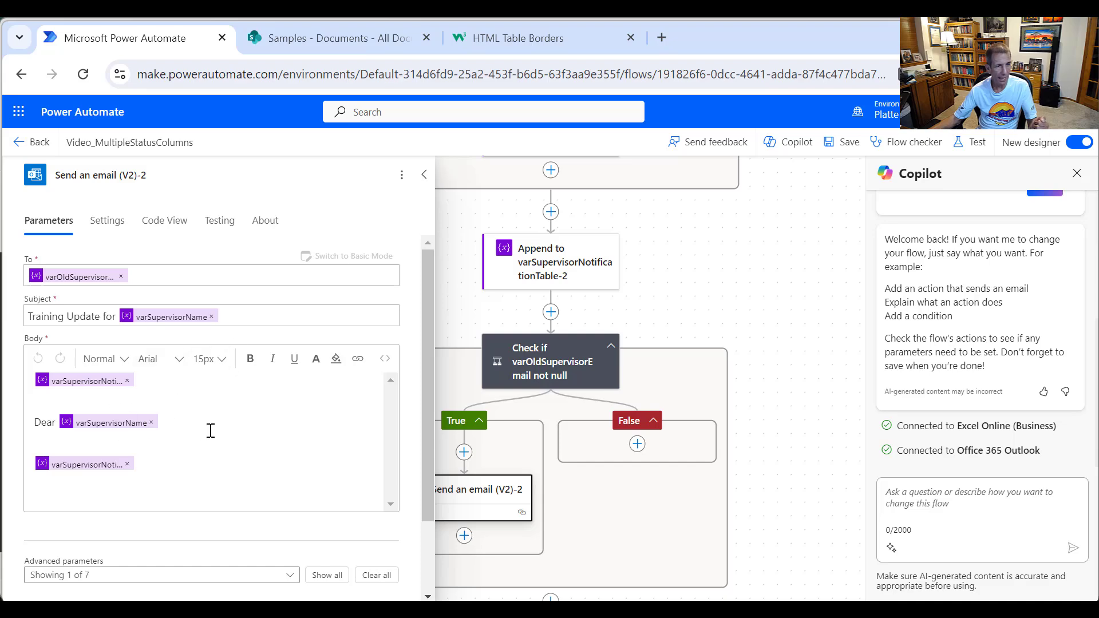
{"action": "scroll", "coordinate": [673, 346], "scroll_direction": "up", "scroll_amount": 3}
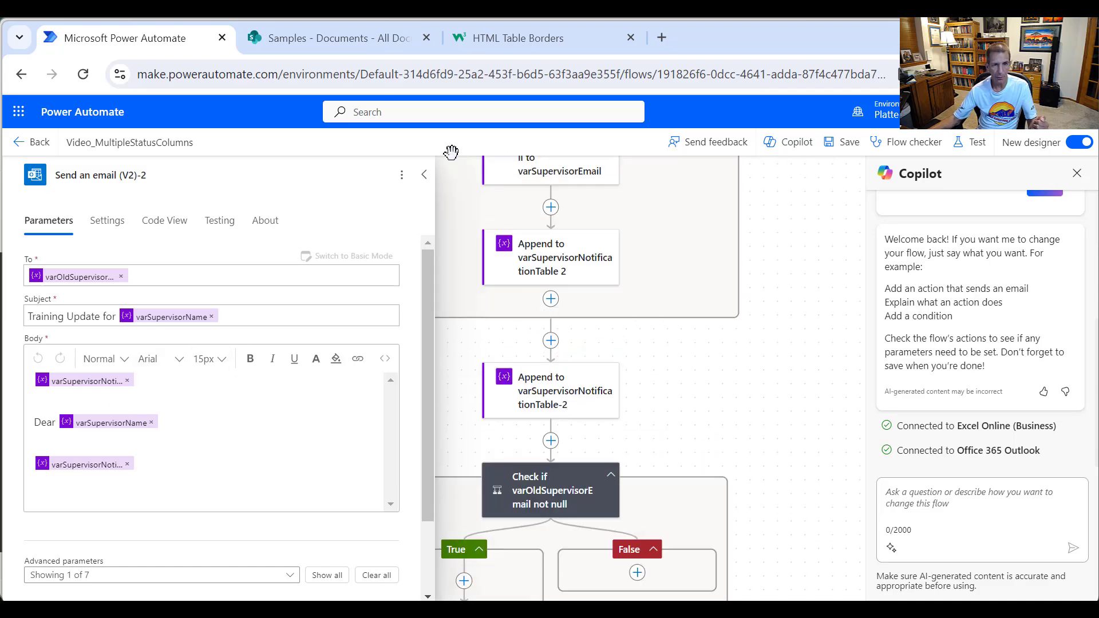
{"action": "left_click", "coordinate": [426, 172]}
Show the action menu for the in-loop email step and scroll to the final condition
{"action": "scroll", "coordinate": [495, 297], "scroll_direction": "up", "scroll_amount": 7}
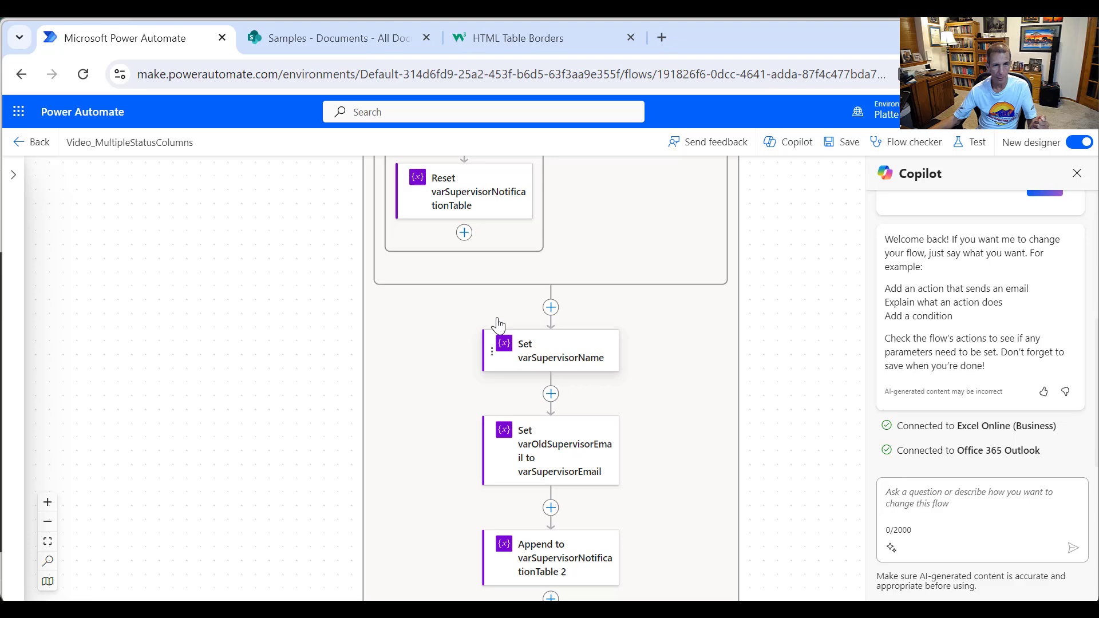
{"action": "scroll", "coordinate": [497, 324], "scroll_direction": "up", "scroll_amount": 5}
{"action": "right_click", "coordinate": [465, 302]}
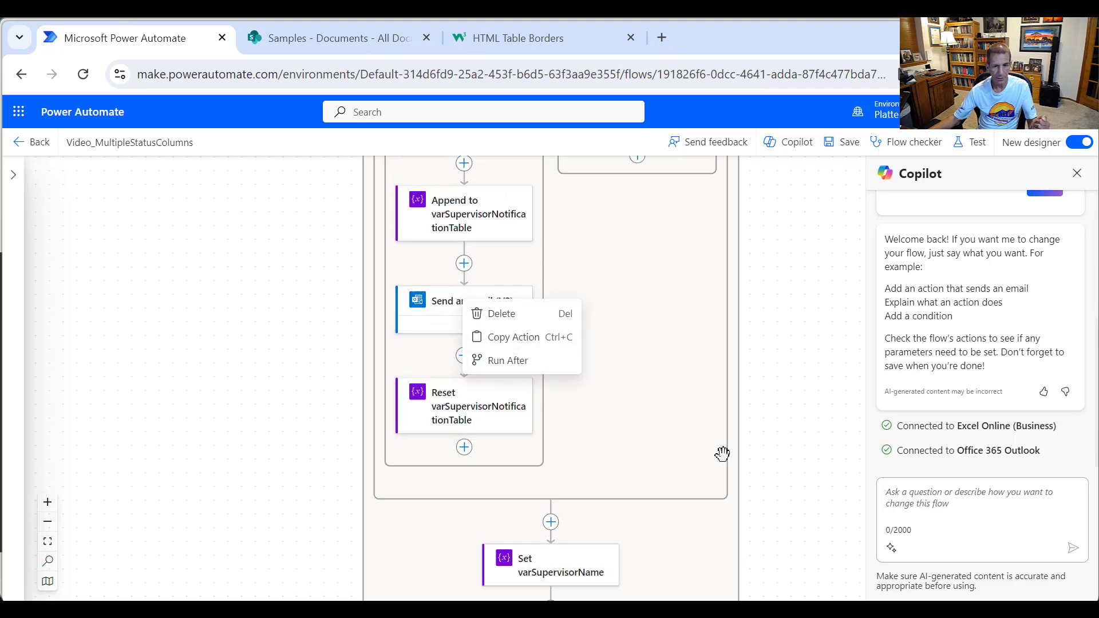
{"action": "scroll", "coordinate": [719, 524], "scroll_direction": "down", "scroll_amount": 15}
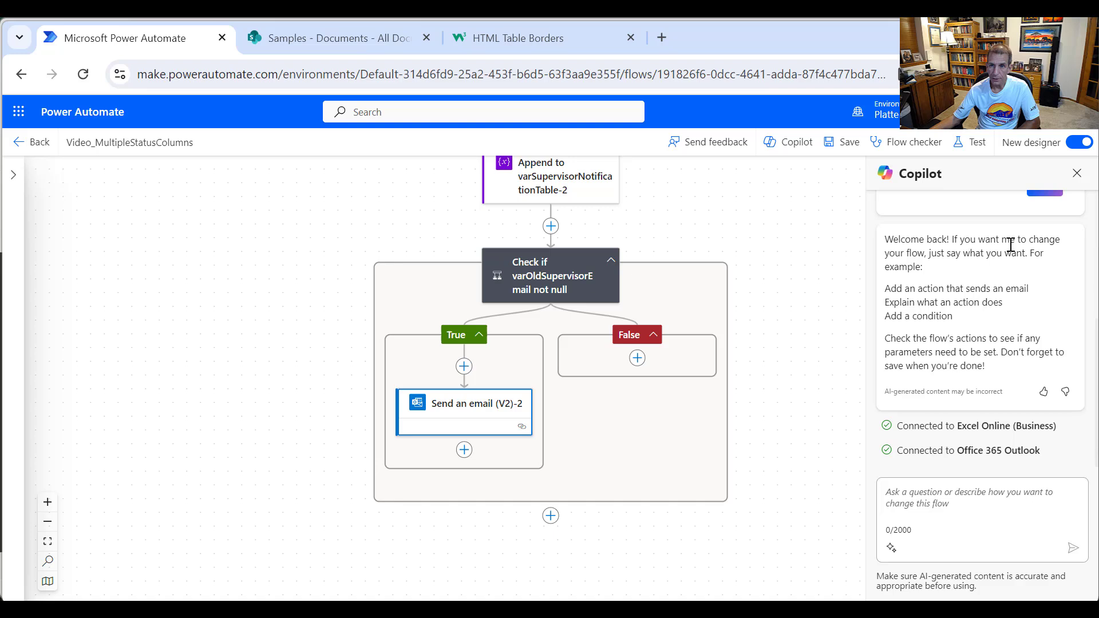
Save the flow and run a manual test, dismissing the run-started confirmation
{"action": "left_click", "coordinate": [967, 146]}
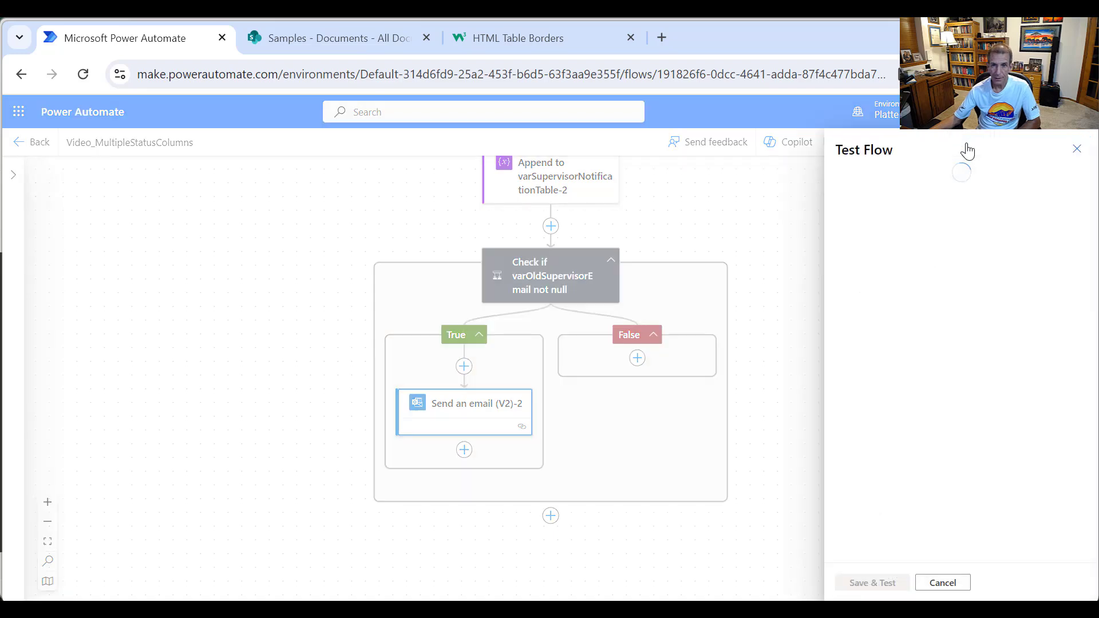
{"action": "left_click", "coordinate": [888, 198]}
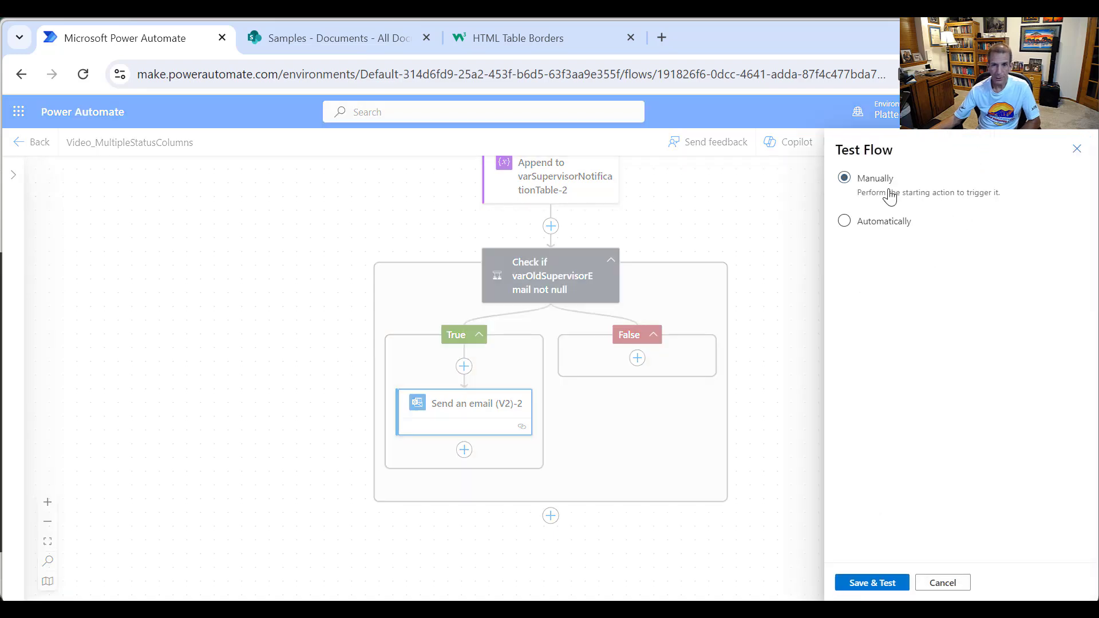
{"action": "left_click", "coordinate": [869, 585]}
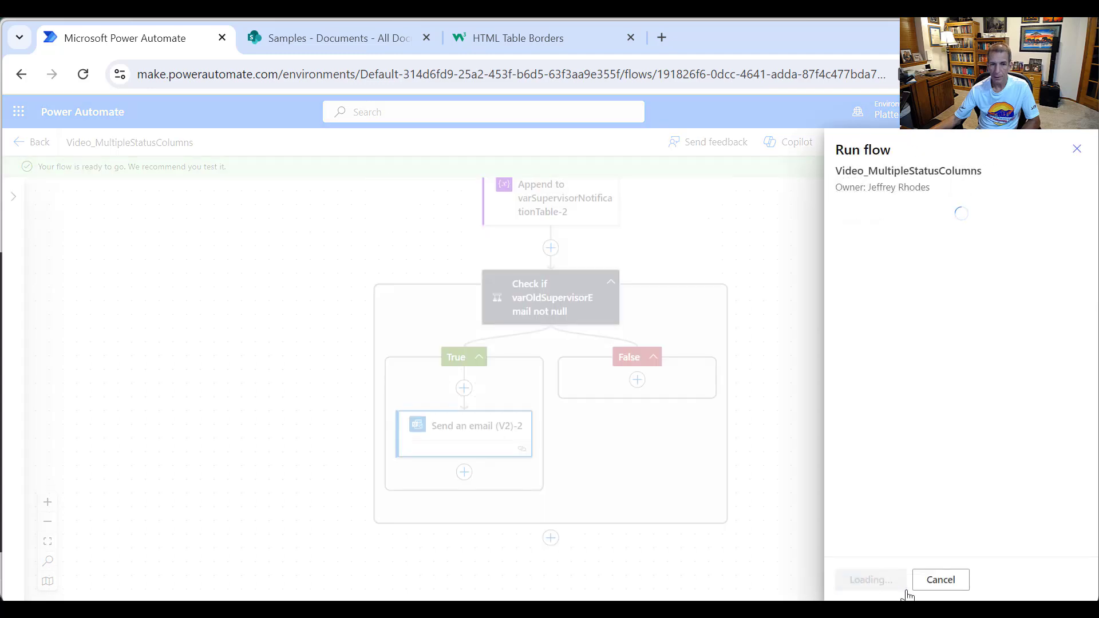
{"action": "left_click", "coordinate": [894, 591]}
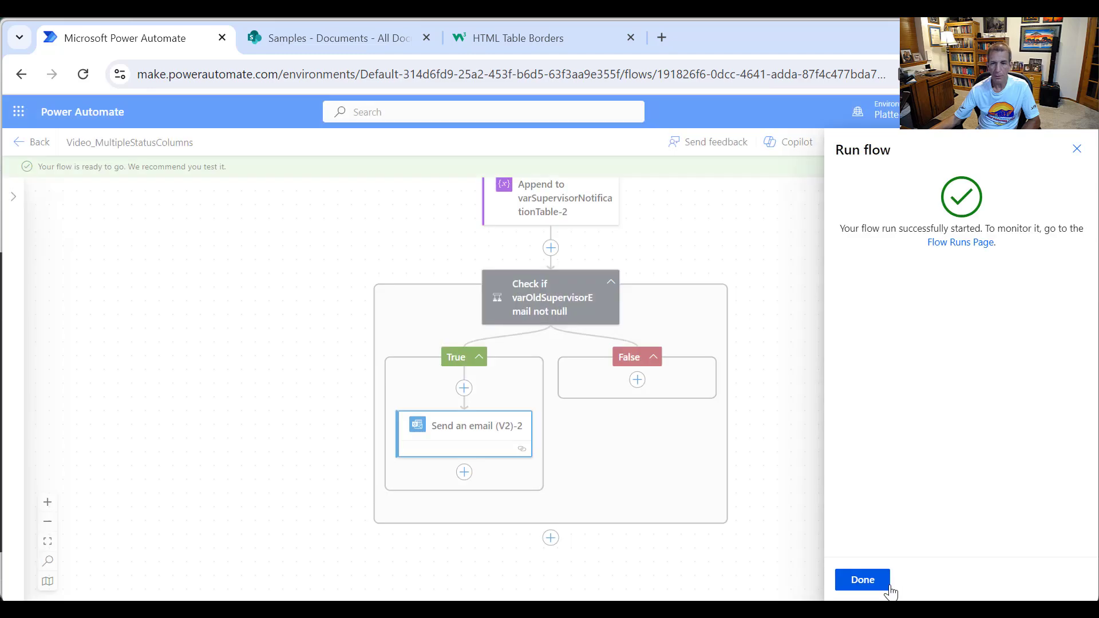
{"action": "left_click", "coordinate": [862, 580]}
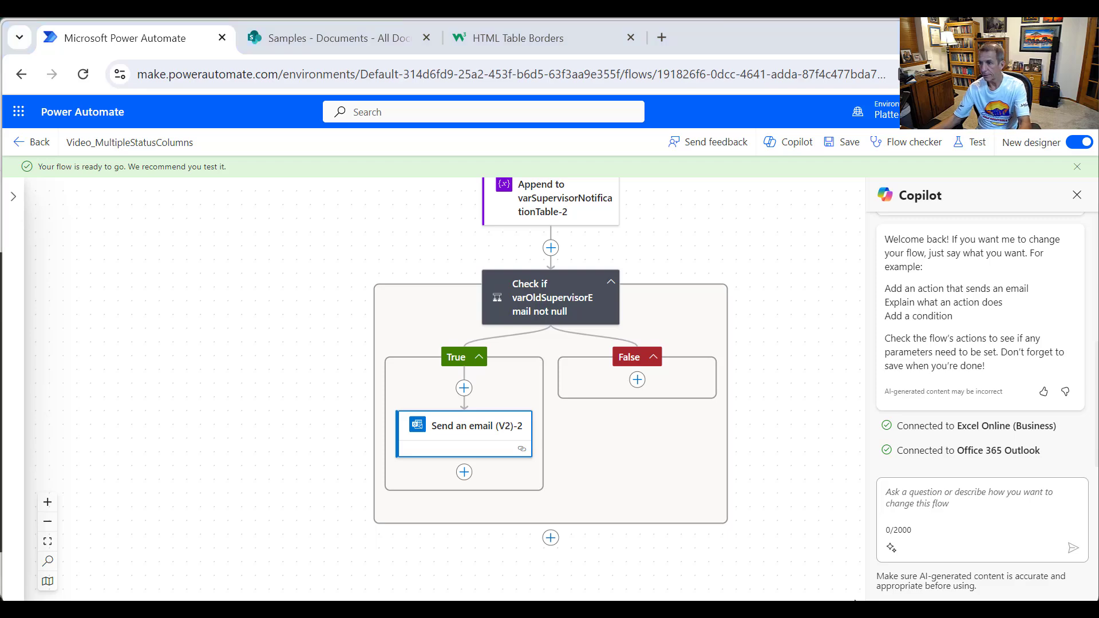
Step down through the filtered Department rows from A2 in the Excel training table
{"action": "key", "text": "alt+Tab"}
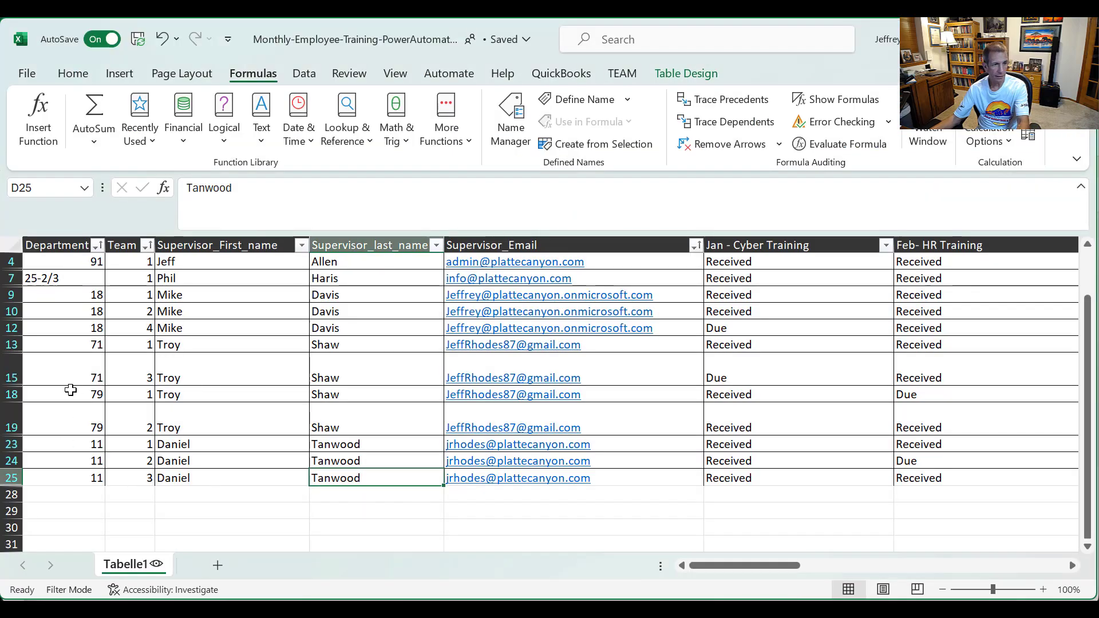
{"action": "scroll", "coordinate": [82, 350], "scroll_direction": "up", "scroll_amount": 1}
{"action": "left_click", "coordinate": [64, 285]}
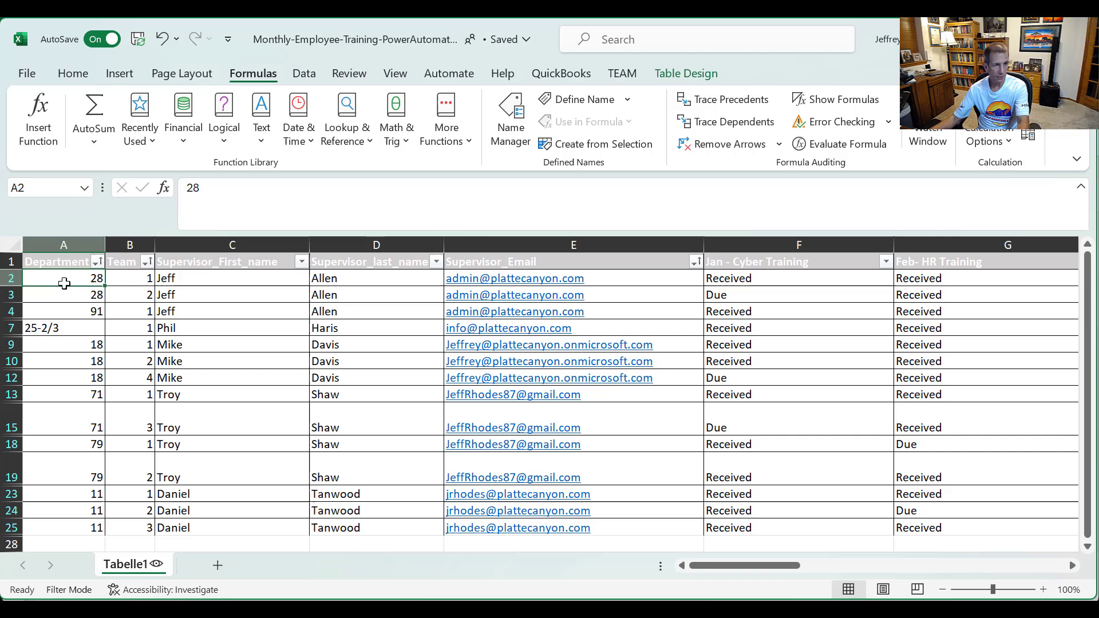
{"action": "key", "text": "Down"}
{"action": "key", "text": "Down"}
{"action": "key", "text": "Down"}
{"action": "key", "text": "Down"}
{"action": "key", "text": "Down"}
{"action": "key", "text": "Down"}
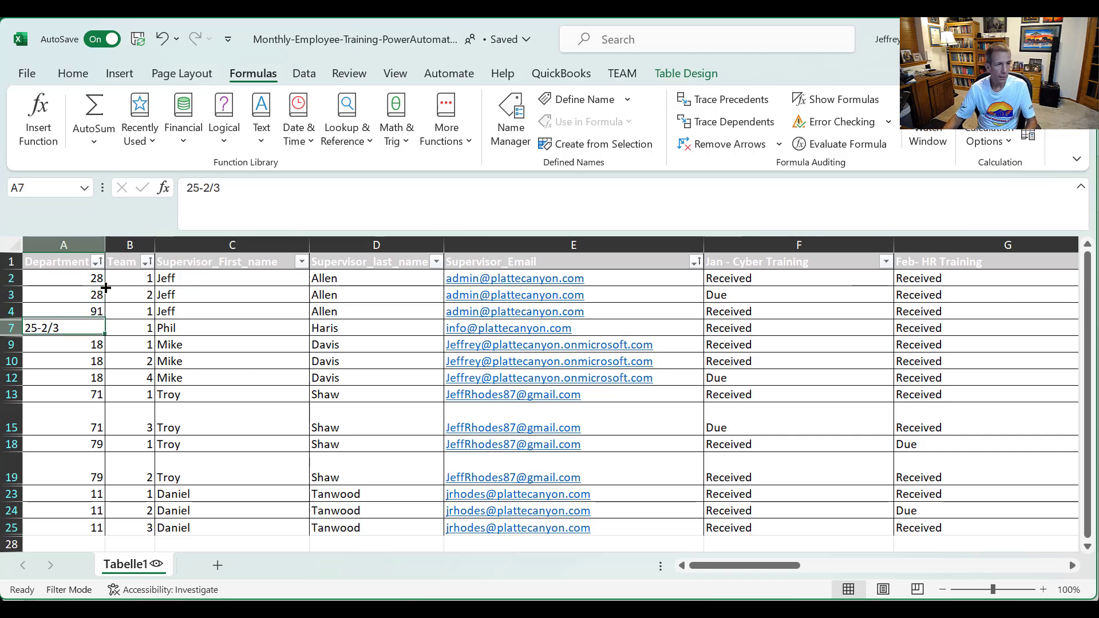
{"action": "key", "text": "Down"}
{"action": "key", "text": "Down"}
{"action": "key", "text": "Down"}
{"action": "key", "text": "Down"}
{"action": "key", "text": "Down"}
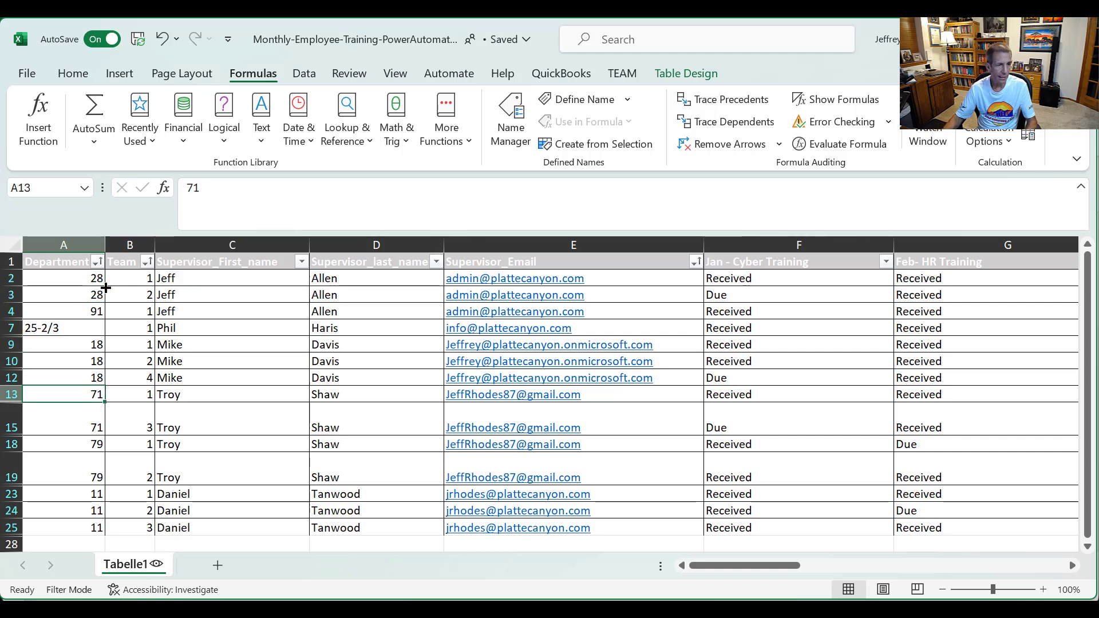
{"action": "key", "text": "Down"}
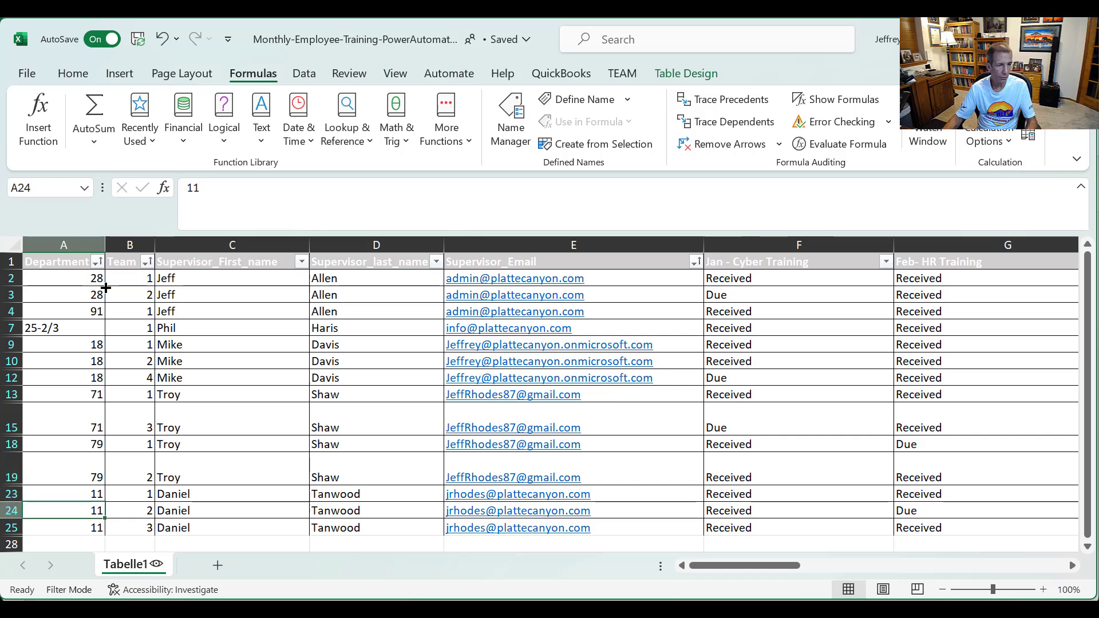
{"action": "key", "text": "Down"}
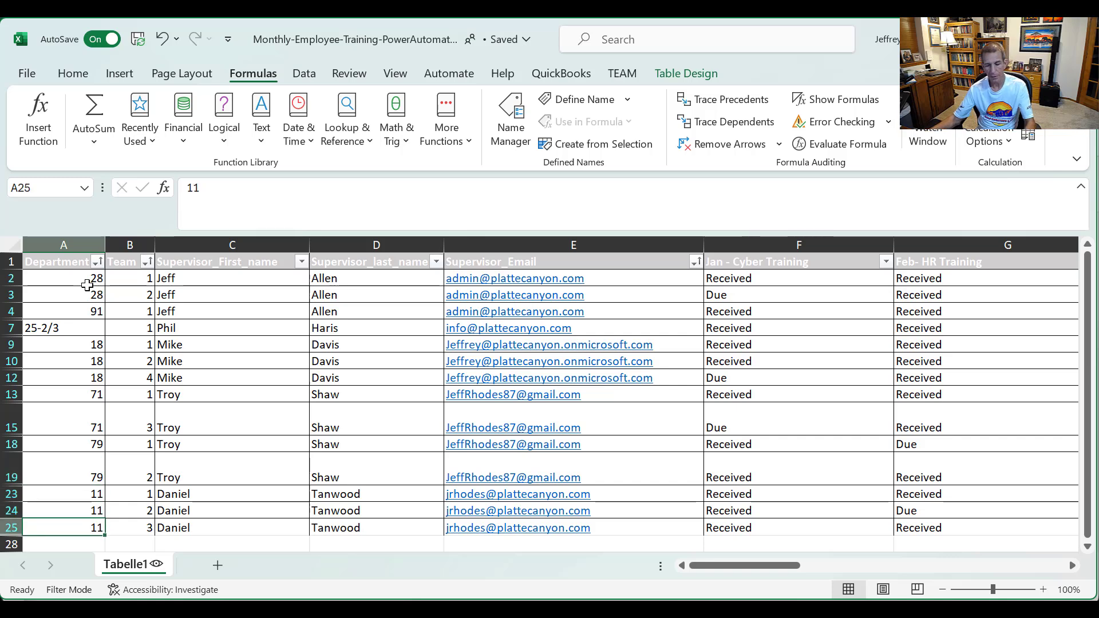
Return to the test run results and scroll up to the Loop through Rows card
{"action": "key", "text": "alt+Tab"}
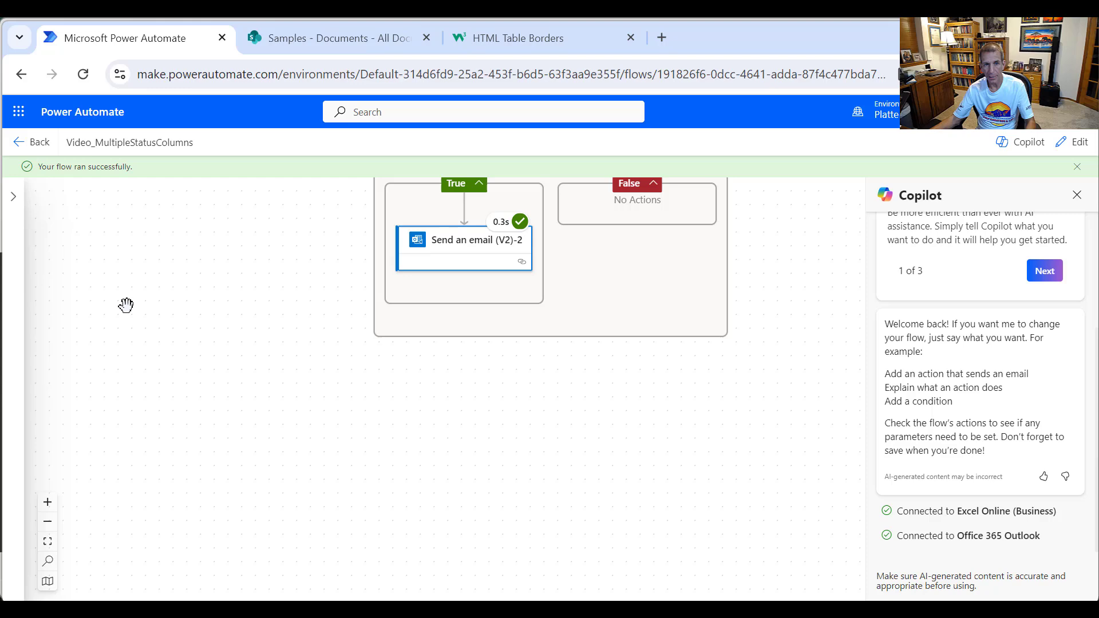
{"action": "scroll", "coordinate": [574, 343], "scroll_direction": "up", "scroll_amount": 10}
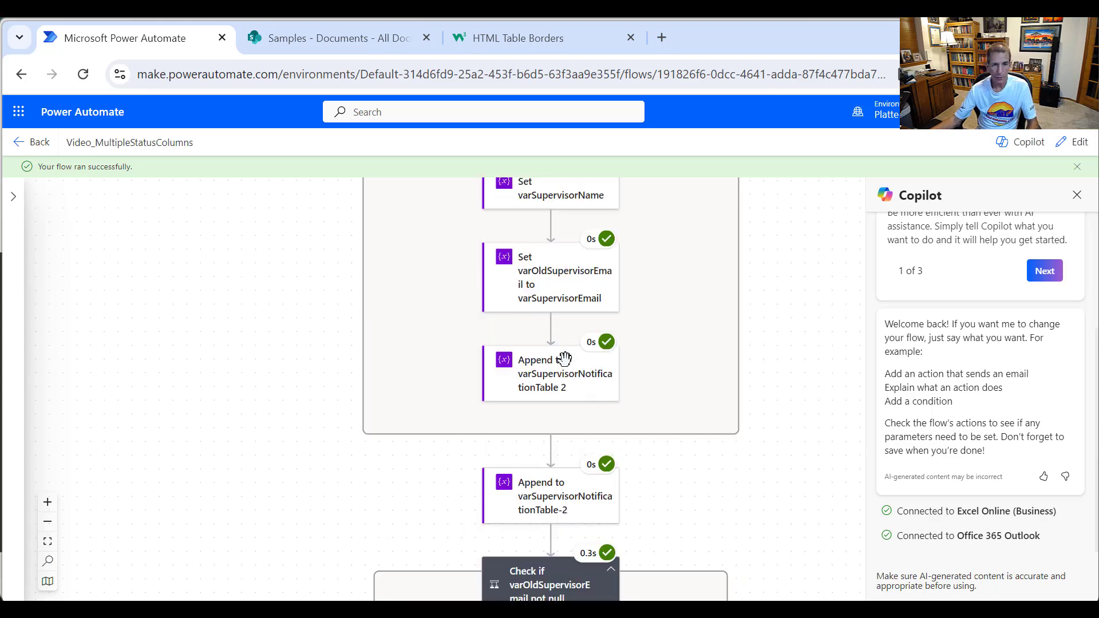
{"action": "scroll", "coordinate": [564, 359], "scroll_direction": "up", "scroll_amount": 8}
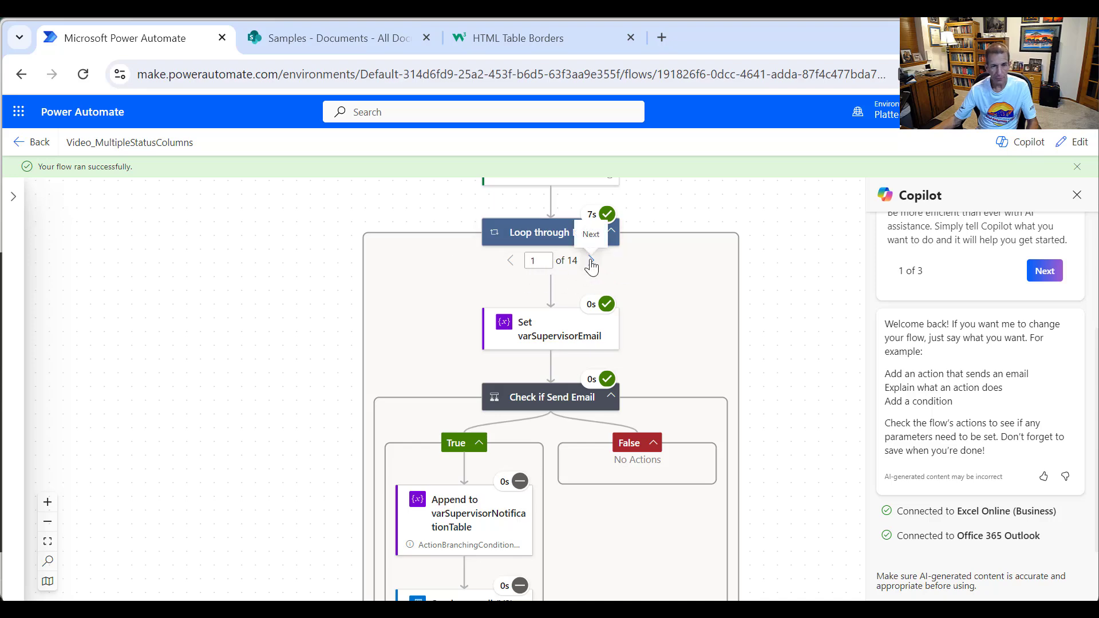
{"action": "scroll", "coordinate": [589, 325], "scroll_direction": "up", "scroll_amount": 1}
{"action": "scroll", "coordinate": [593, 316], "scroll_direction": "down", "scroll_amount": 2}
{"action": "scroll", "coordinate": [591, 316], "scroll_direction": "up", "scroll_amount": 1}
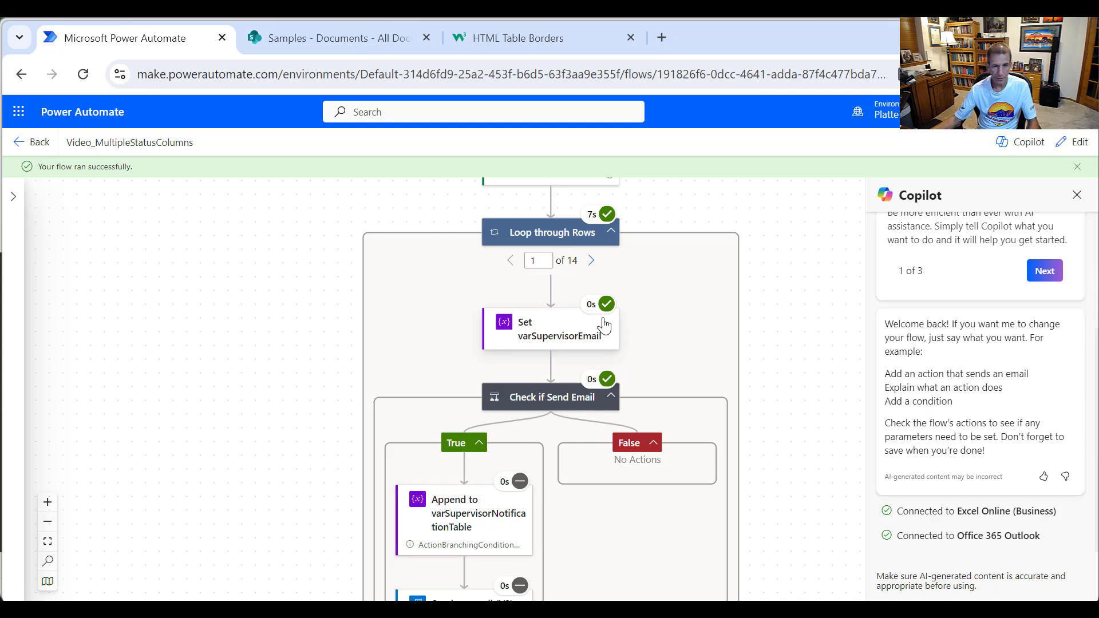
Step through the loop's second to fourth iterations and their action results, then switch to Excel
{"action": "left_click", "coordinate": [589, 262]}
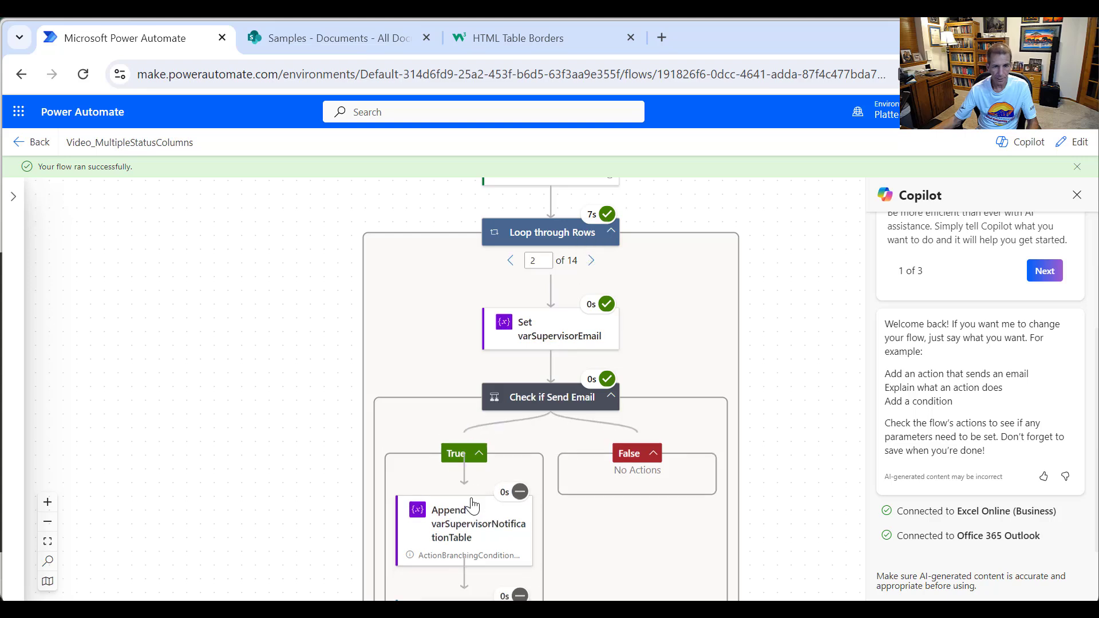
{"action": "left_click", "coordinate": [591, 261]}
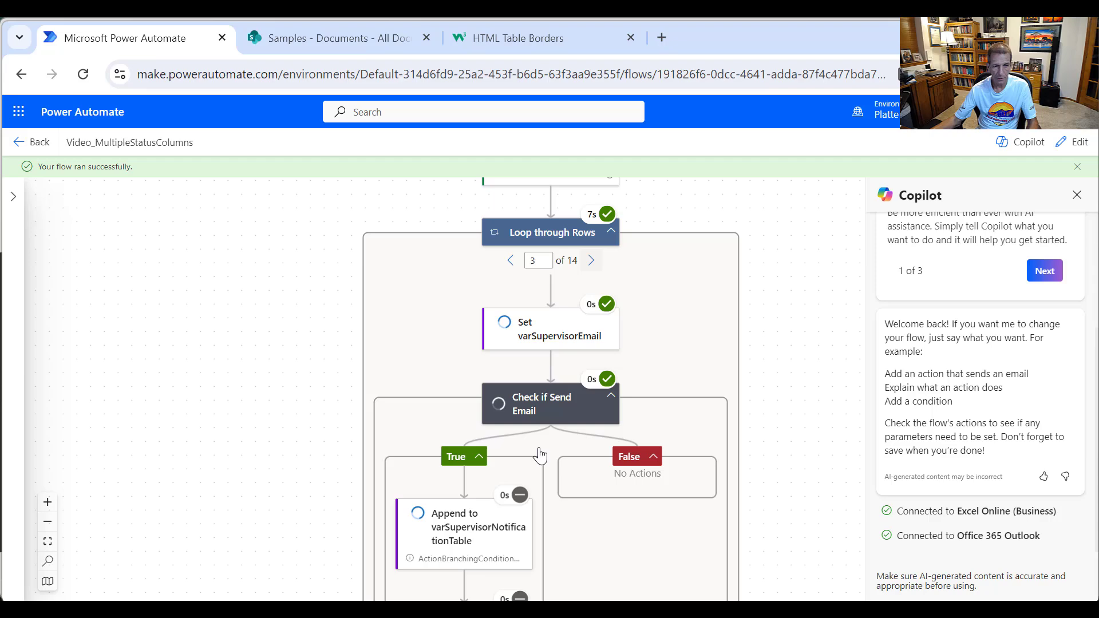
{"action": "left_click", "coordinate": [592, 260]}
{"action": "scroll", "coordinate": [513, 440], "scroll_direction": "down", "scroll_amount": 2}
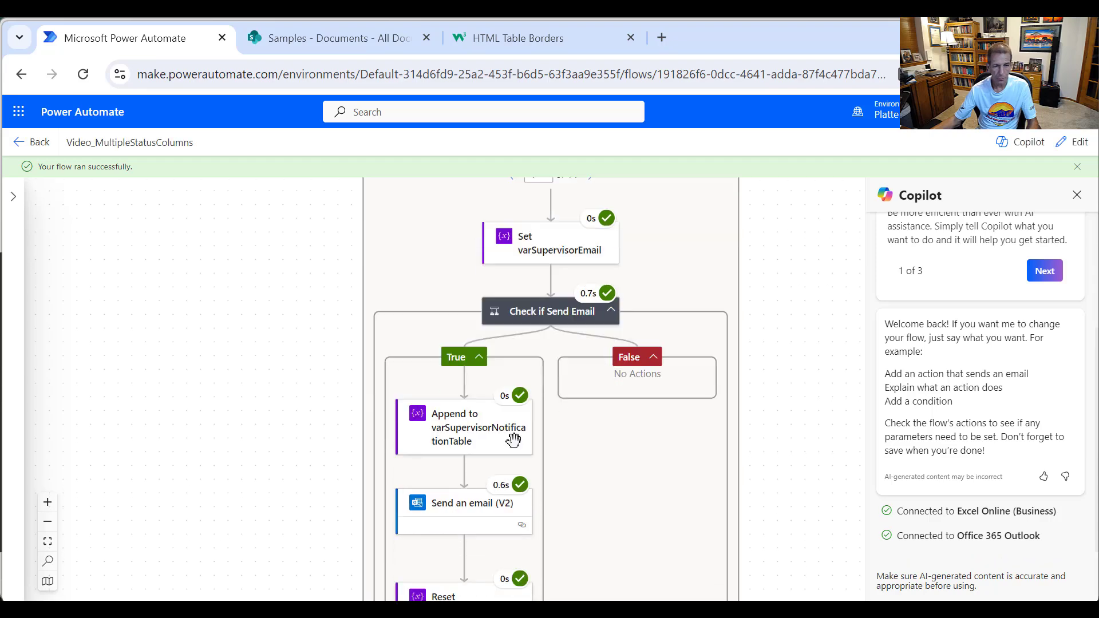
{"action": "scroll", "coordinate": [484, 452], "scroll_direction": "down", "scroll_amount": 1}
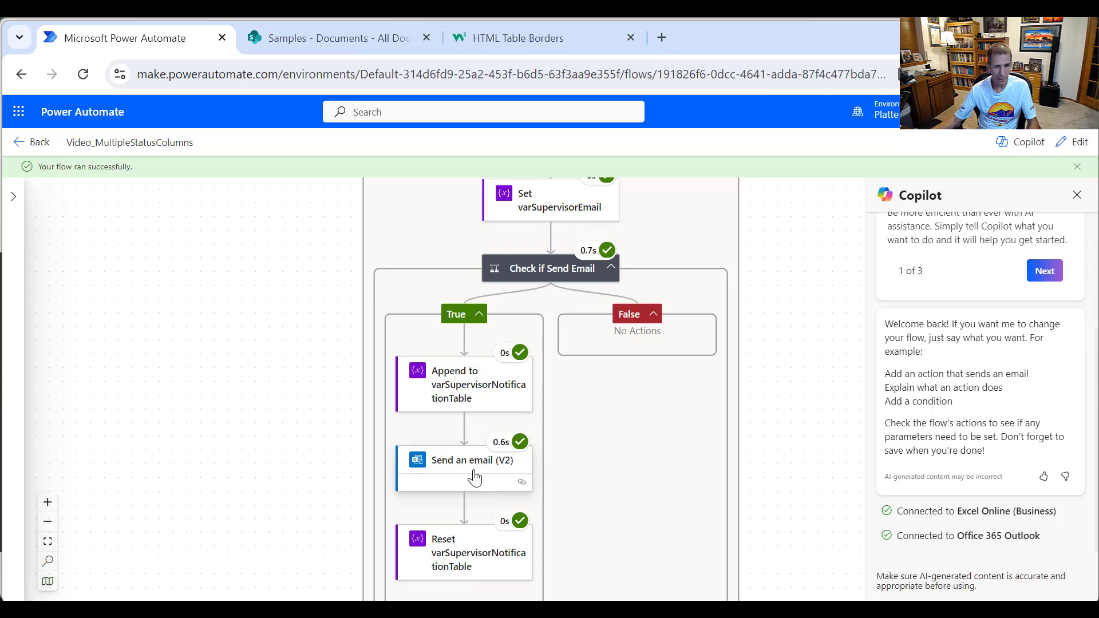
{"action": "scroll", "coordinate": [478, 475], "scroll_direction": "down", "scroll_amount": 2}
{"action": "scroll", "coordinate": [483, 478], "scroll_direction": "down", "scroll_amount": 1}
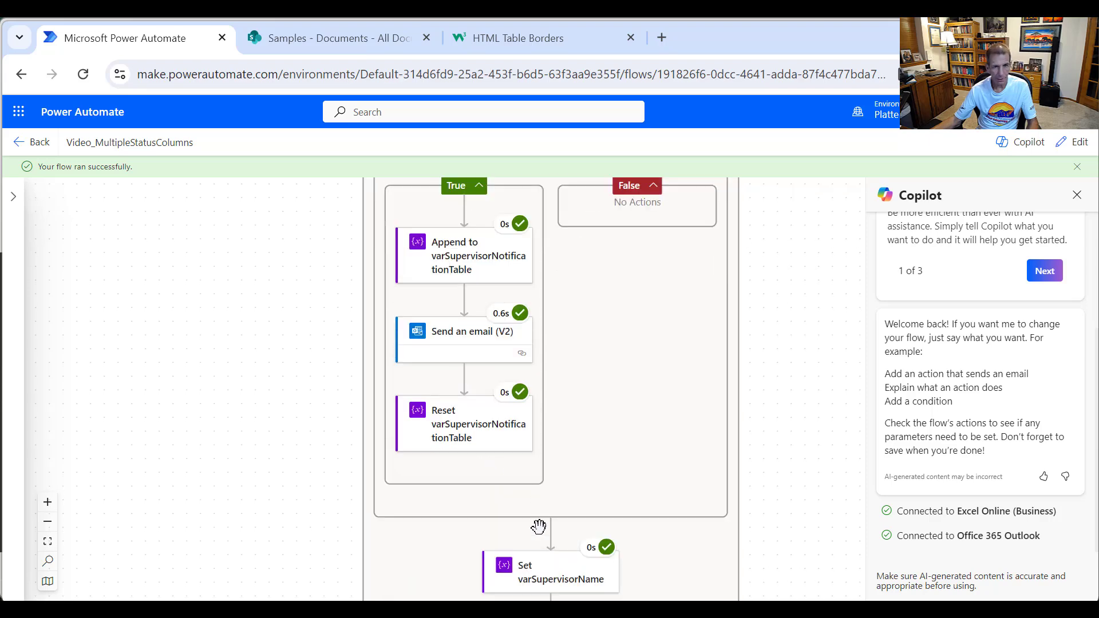
{"action": "scroll", "coordinate": [535, 532], "scroll_direction": "up", "scroll_amount": 2}
{"action": "key", "text": "alt+Tab"}
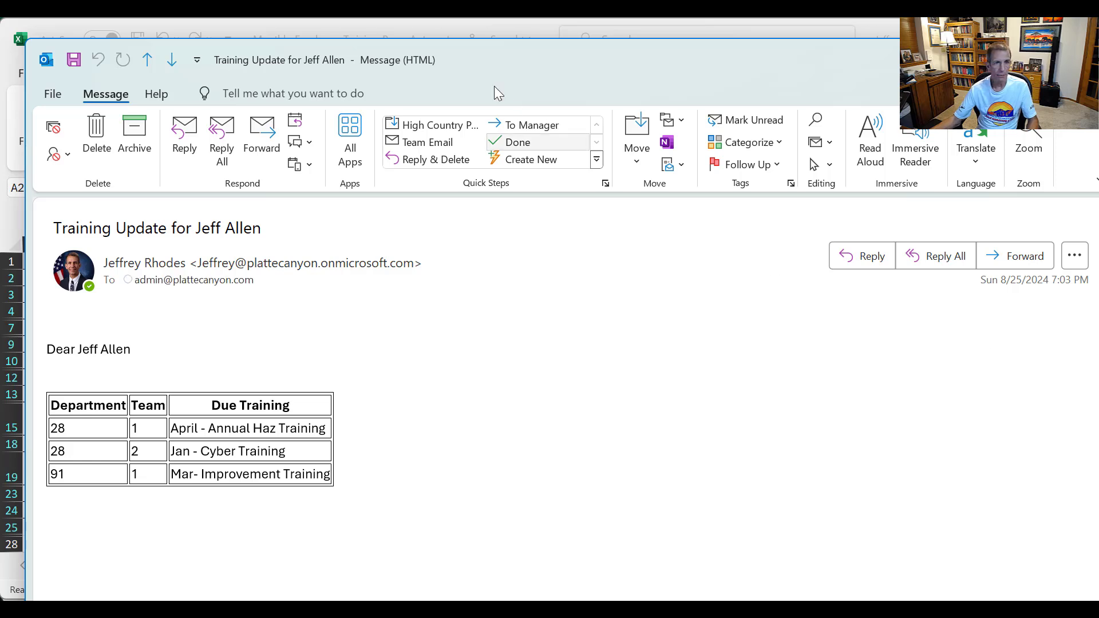
Review the first supervisor's Training Update email and its three-row Due Training table, then return to Excel
{"action": "left_click_drag", "start_coordinate": [478, 54], "coordinate": [450, 35]}
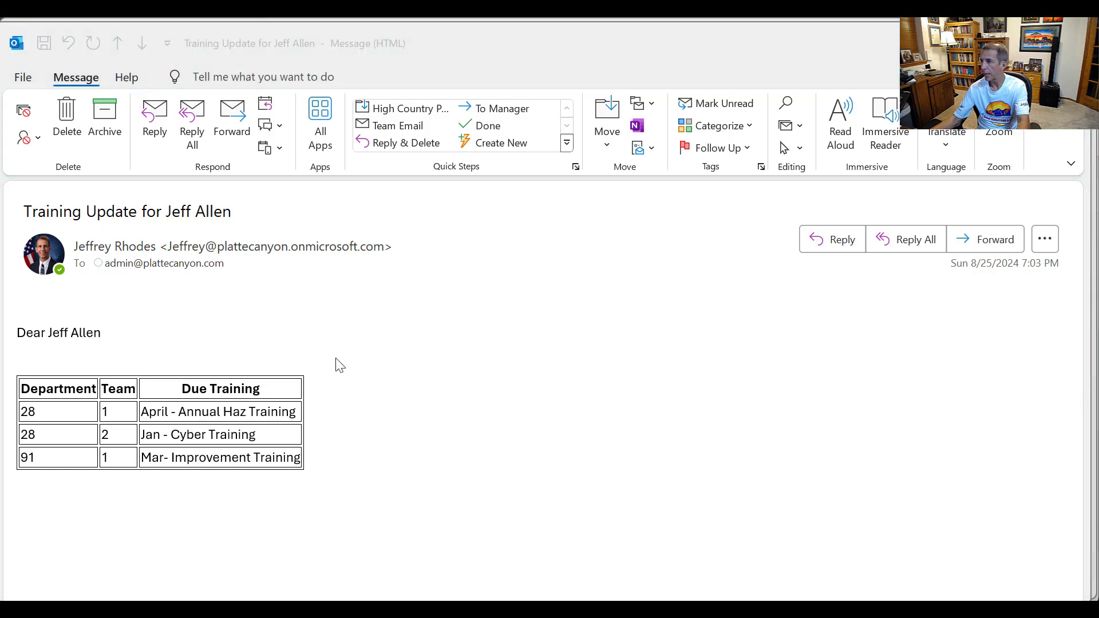
{"action": "key", "text": "alt+Tab"}
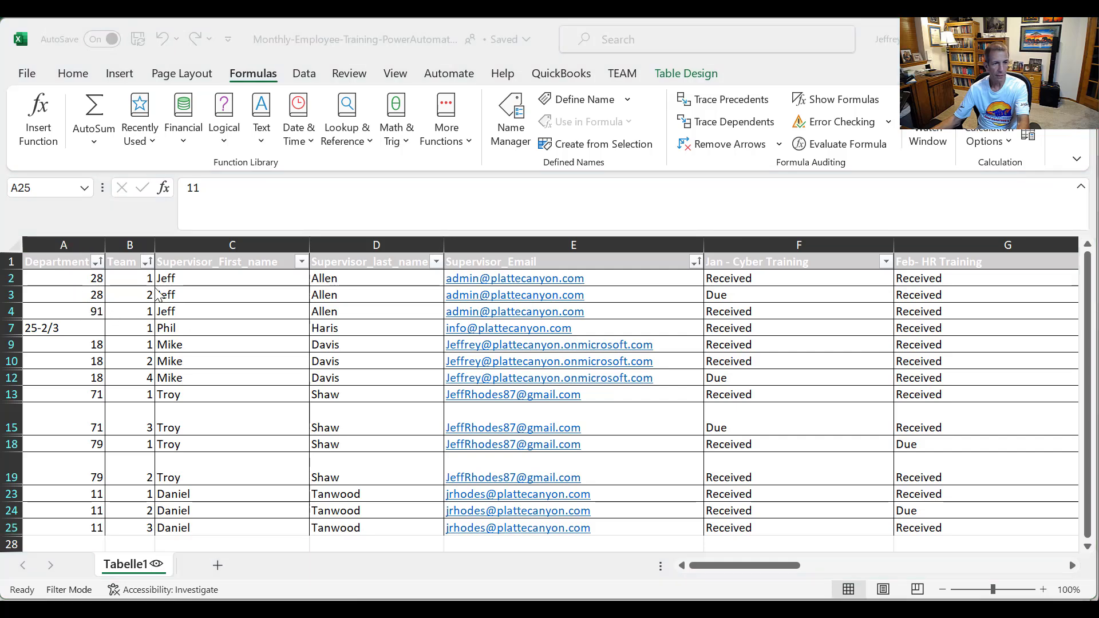
Check the first supervisor's TrainingResults entries in R2:R4 against the email, then close that message
{"action": "left_click", "coordinate": [867, 565]}
{"action": "left_click", "coordinate": [919, 565]}
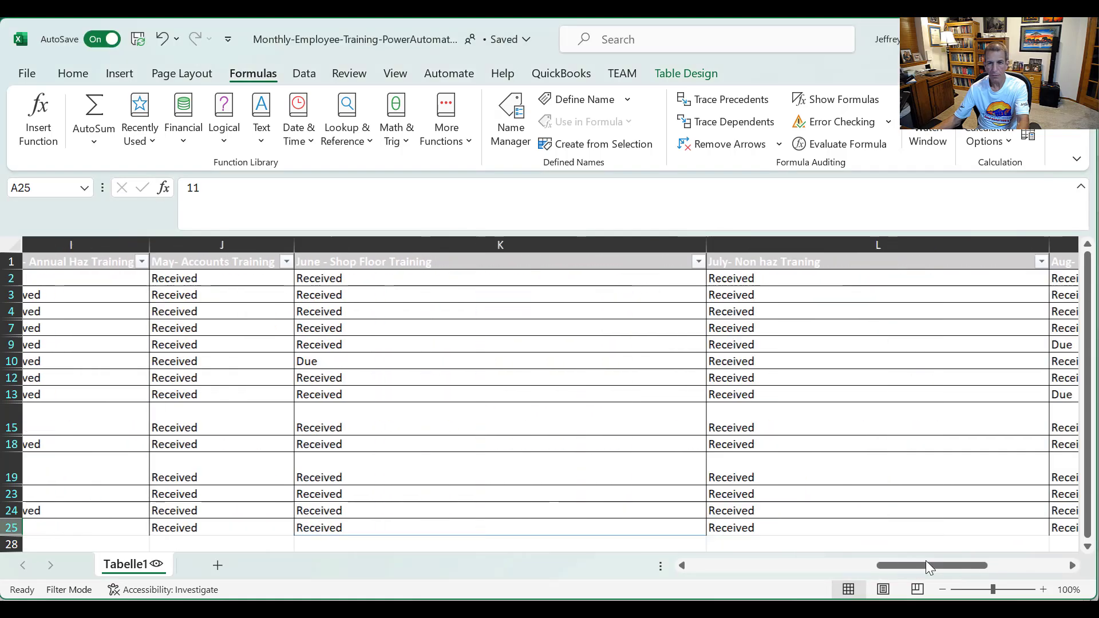
{"action": "left_click_drag", "start_coordinate": [926, 566], "coordinate": [1004, 565]}
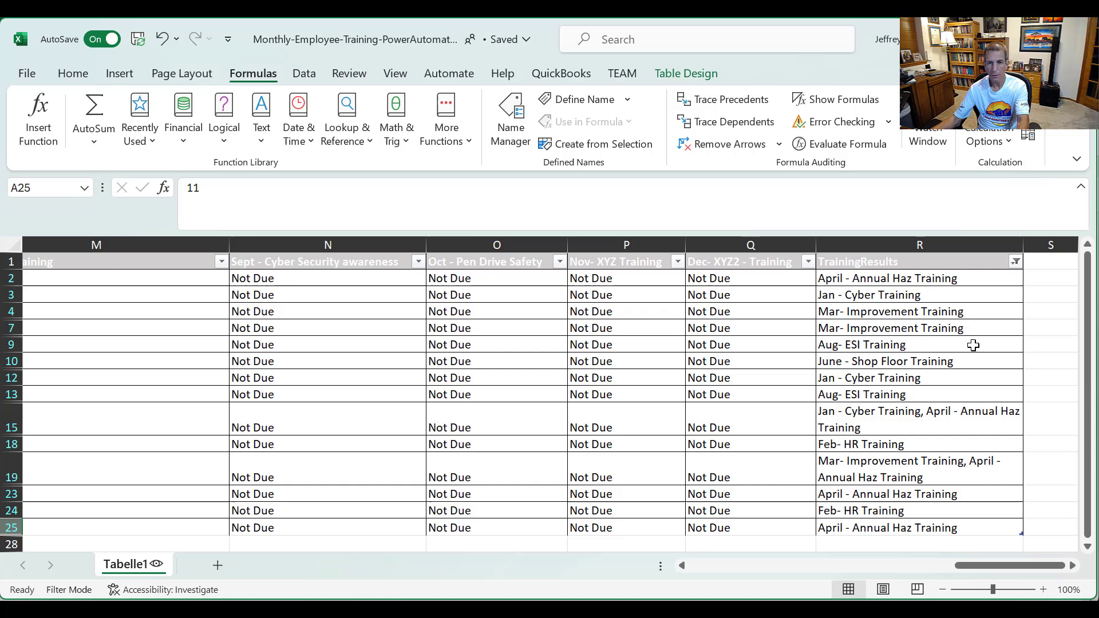
{"action": "left_click_drag", "start_coordinate": [881, 279], "coordinate": [884, 309]}
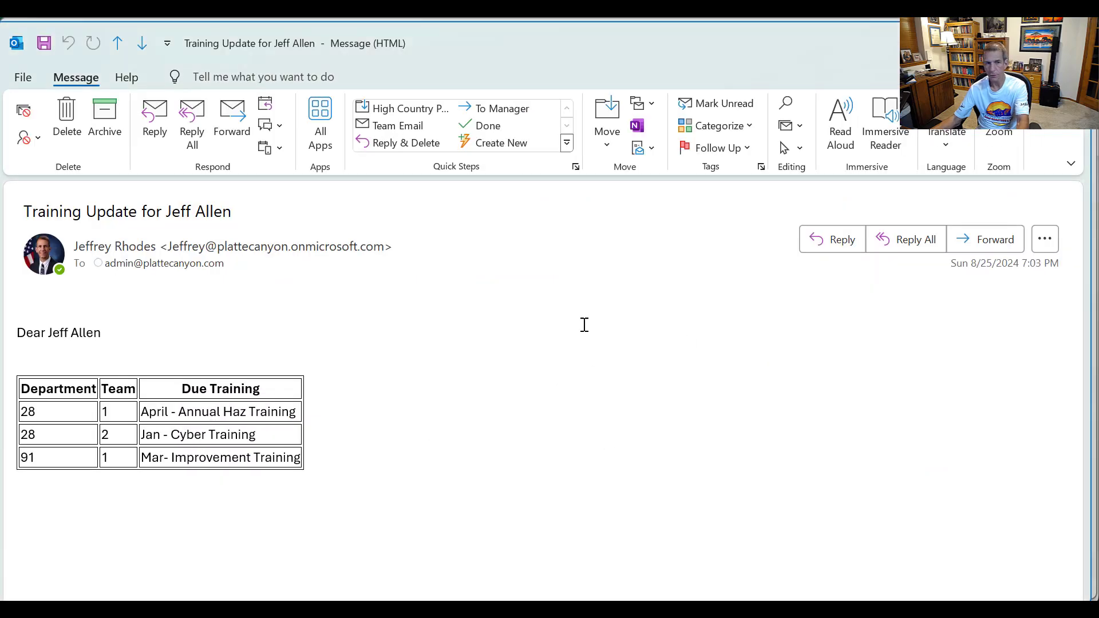
{"action": "left_click", "coordinate": [1083, 42]}
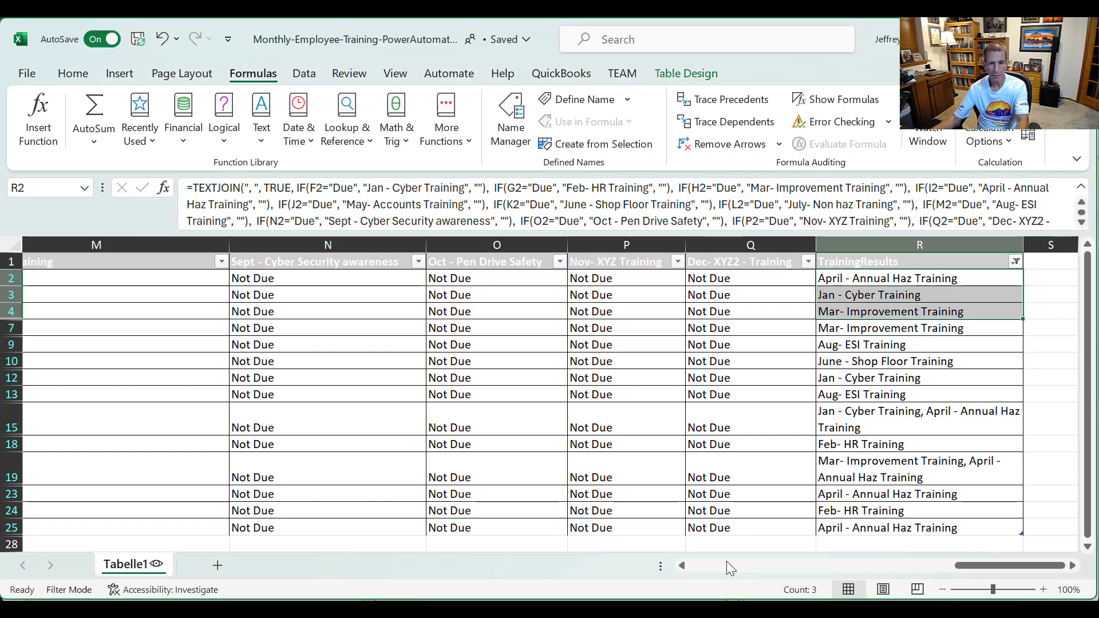
{"action": "left_click", "coordinate": [726, 563]}
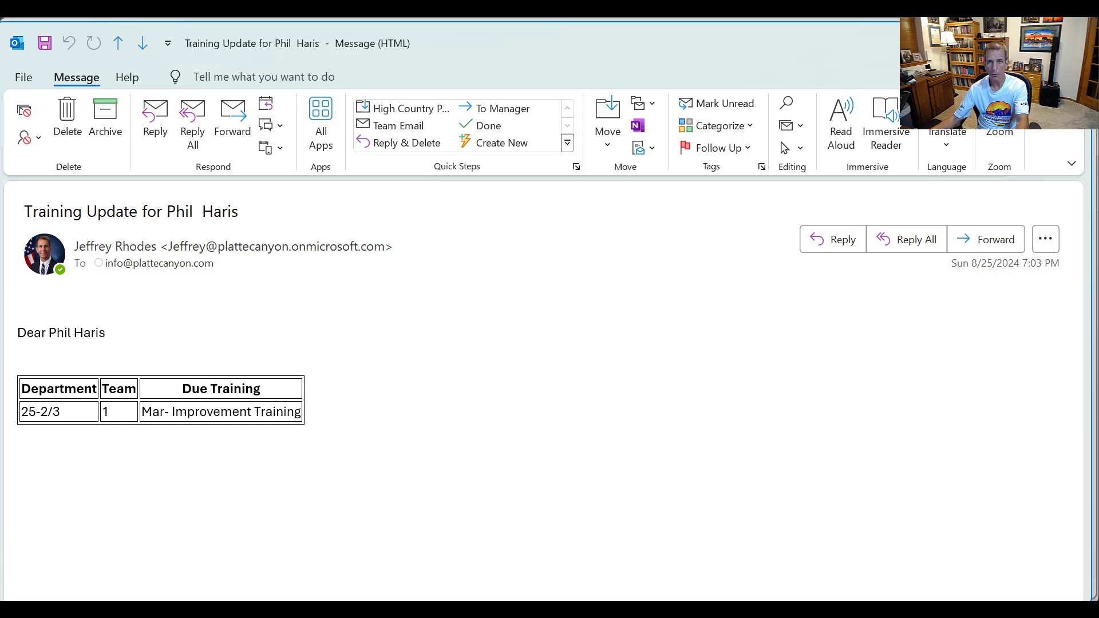
Compare the third supervisor's rows 9, 10 and 12 with their training email, then close it
{"action": "key", "text": "alt+Tab"}
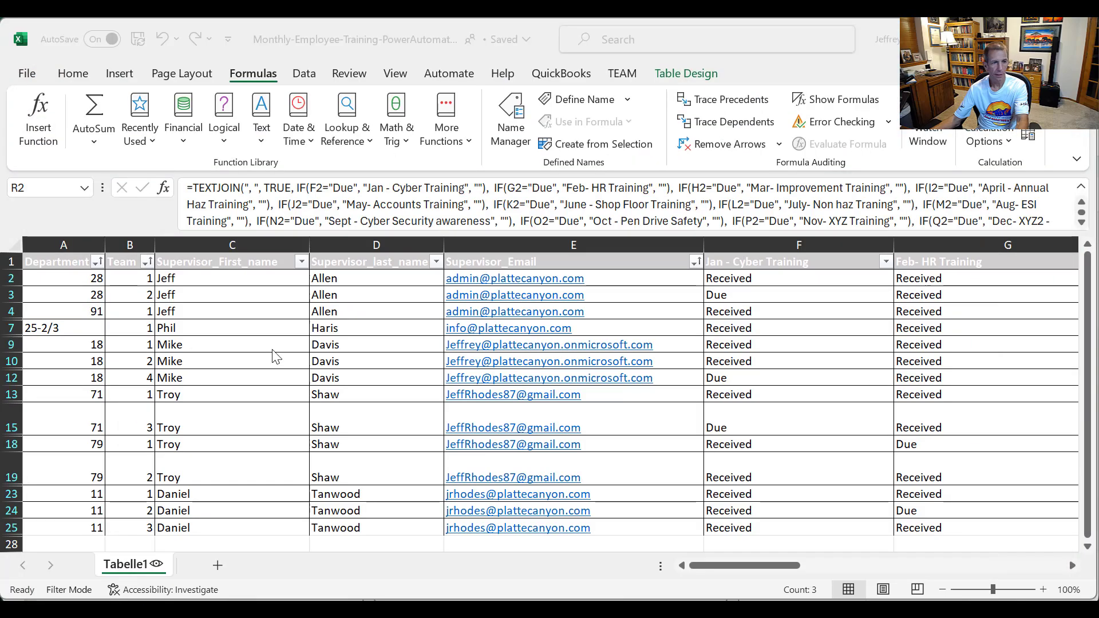
{"action": "left_click_drag", "start_coordinate": [11, 344], "coordinate": [18, 372]}
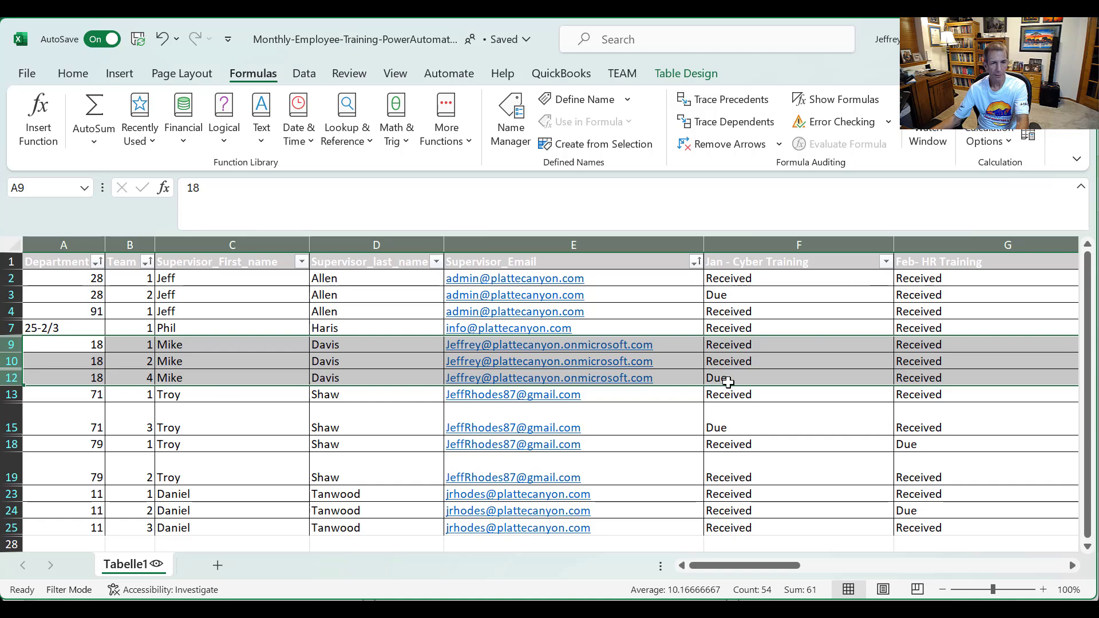
{"action": "key", "text": "alt+Tab"}
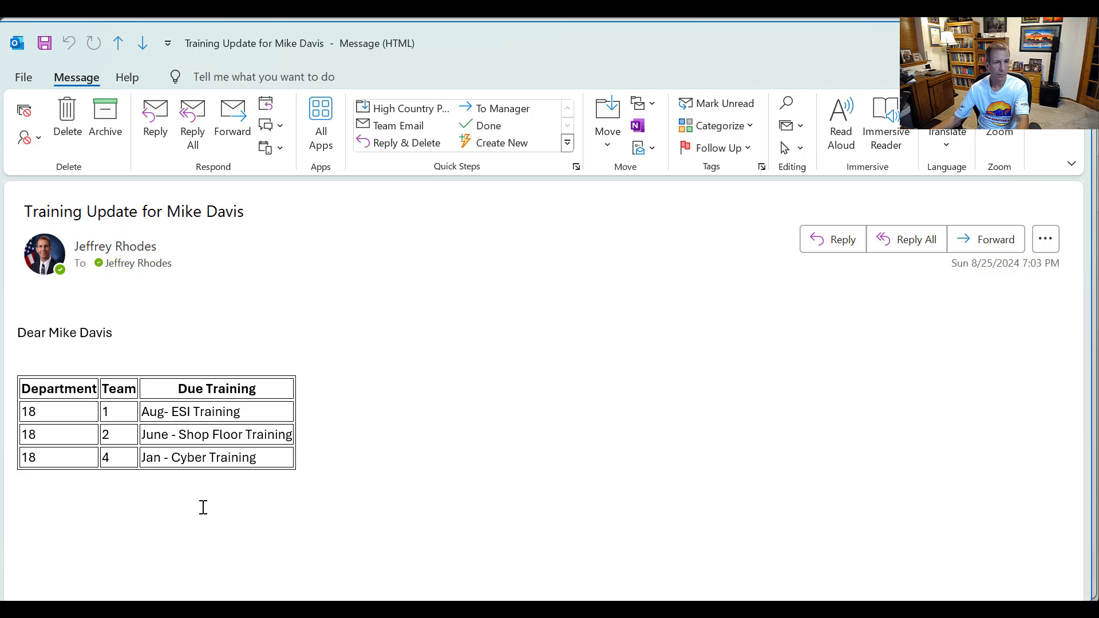
{"action": "key", "text": "Escape"}
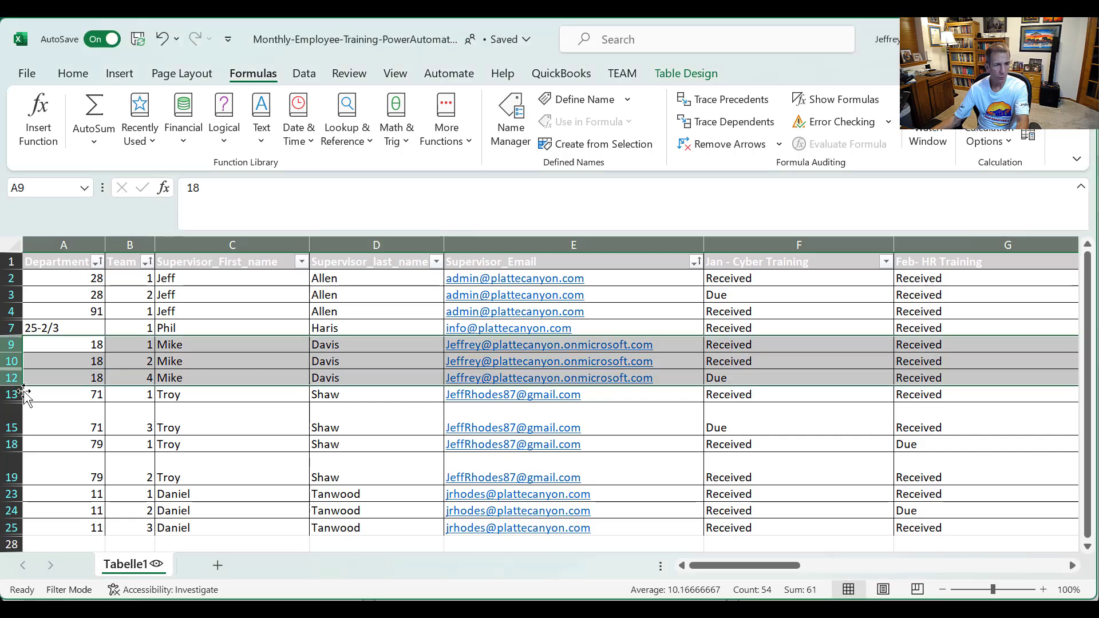
Compare the fourth supervisor's rows 13 through 19 with their training email
{"action": "key", "text": "ctrl+a"}
{"action": "left_click_drag", "start_coordinate": [6, 398], "coordinate": [12, 480]}
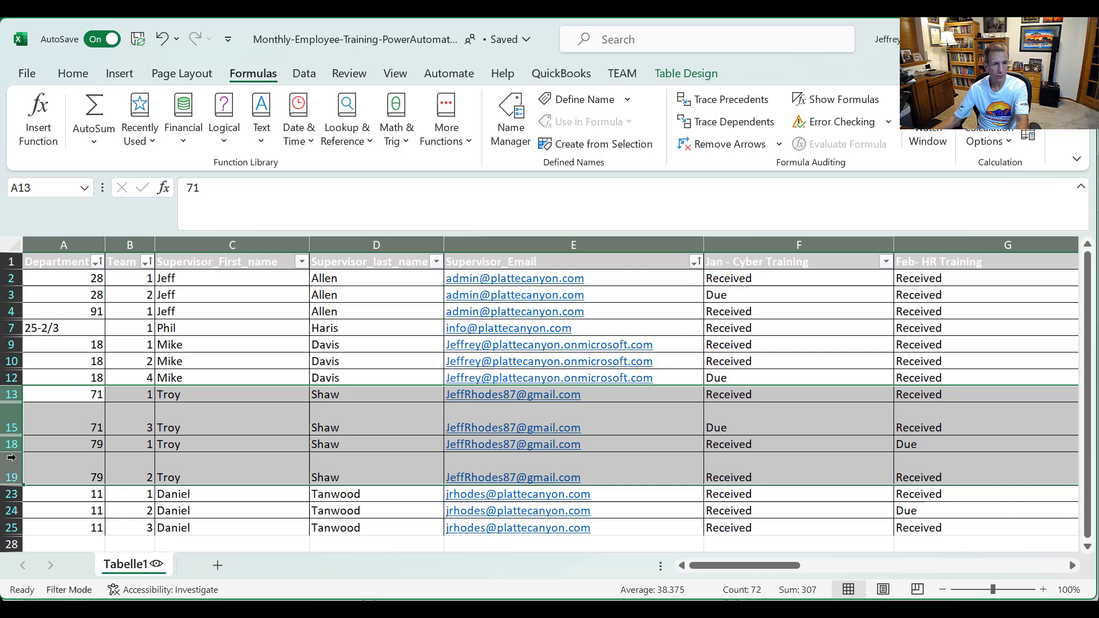
{"action": "key", "text": "alt+Tab"}
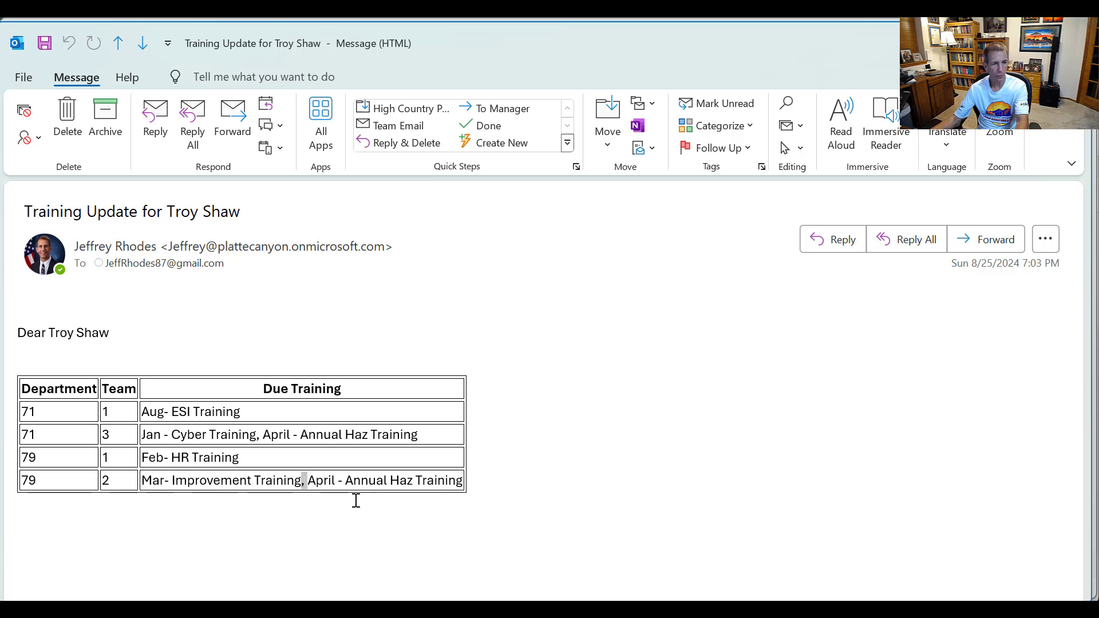
{"action": "left_click", "coordinate": [129, 472]}
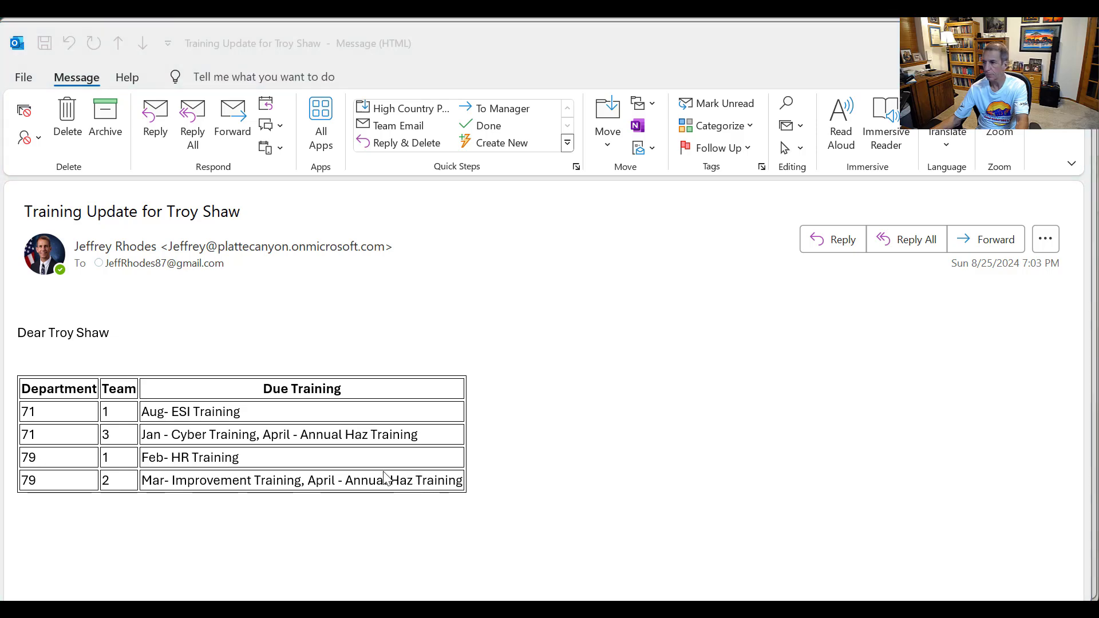
{"action": "key", "text": "alt+Tab"}
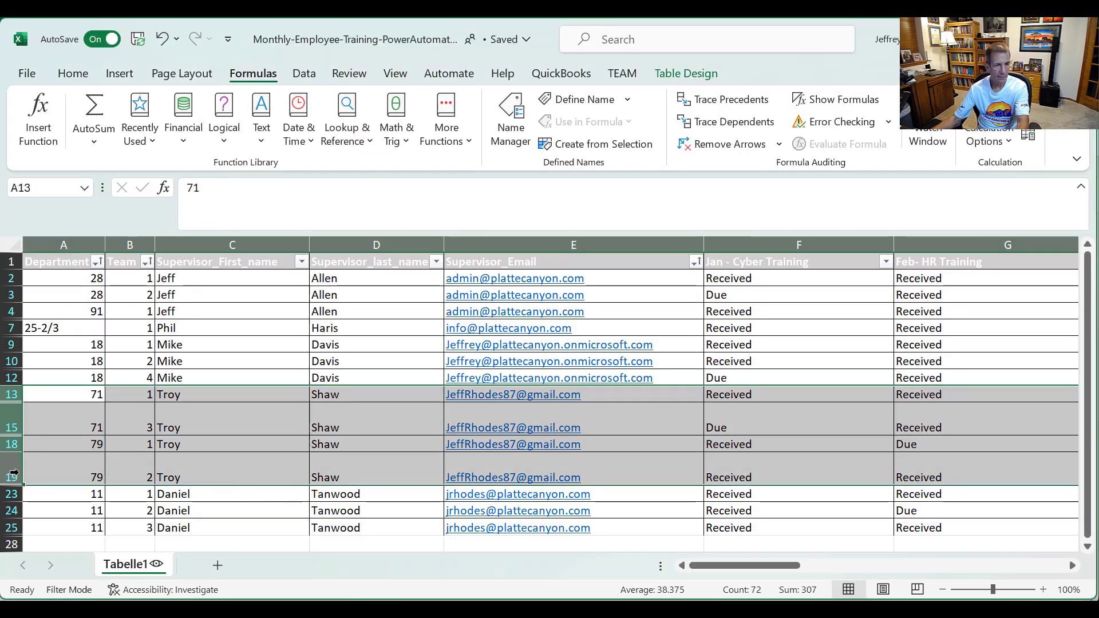
Check row 19's combined TrainingResults against the fourth email, then select the last supervisor's rows 23–25
{"action": "left_click", "coordinate": [17, 468]}
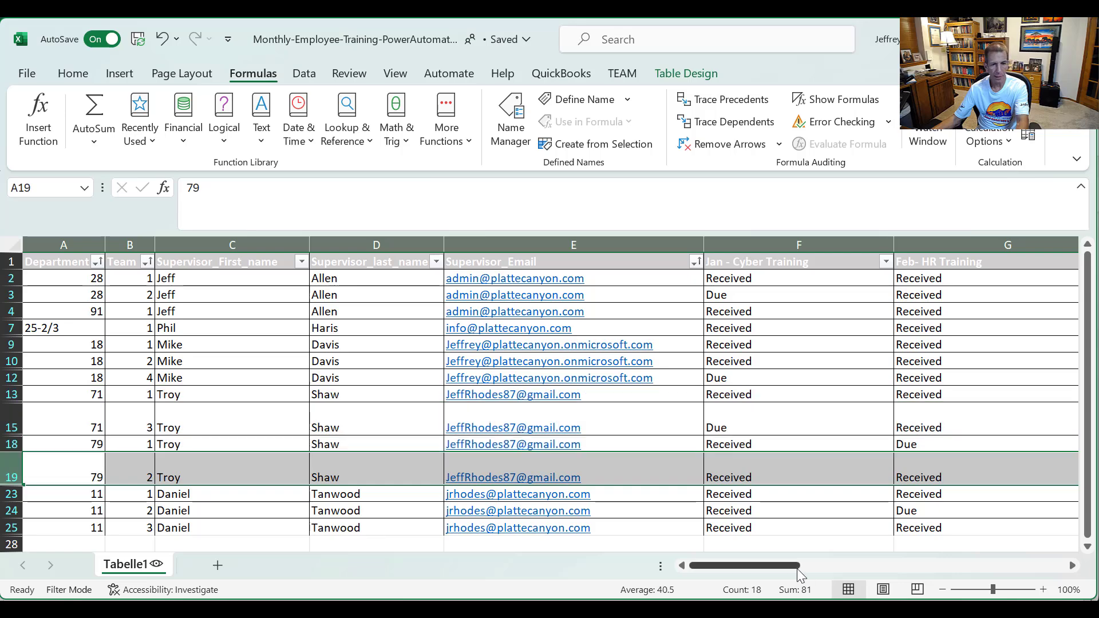
{"action": "left_click_drag", "start_coordinate": [881, 561], "coordinate": [1038, 558]}
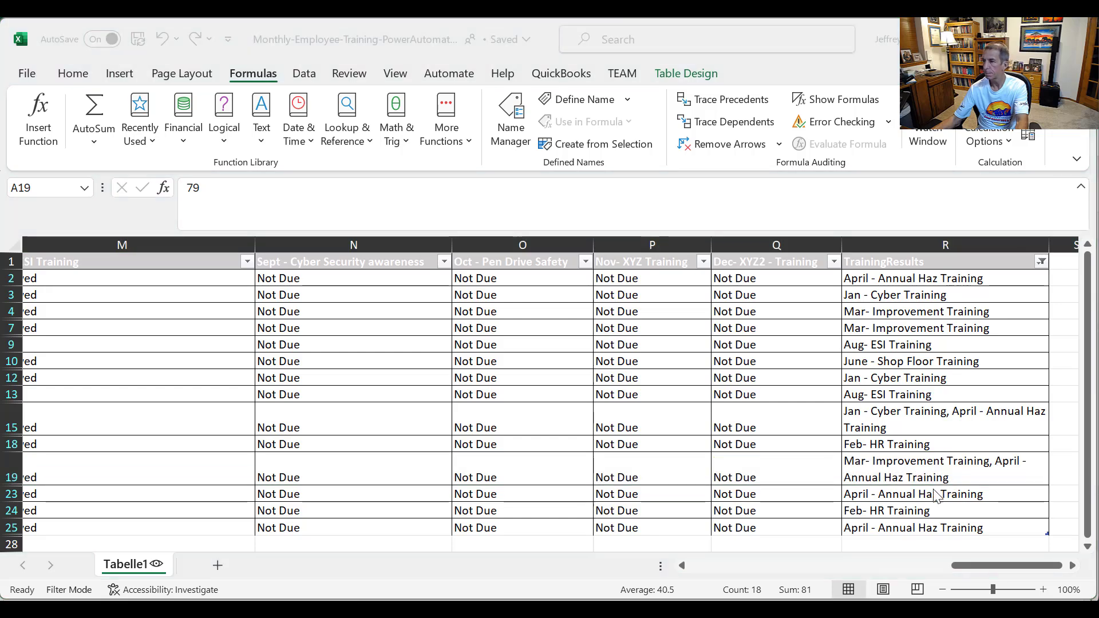
{"action": "key", "text": "alt+Tab"}
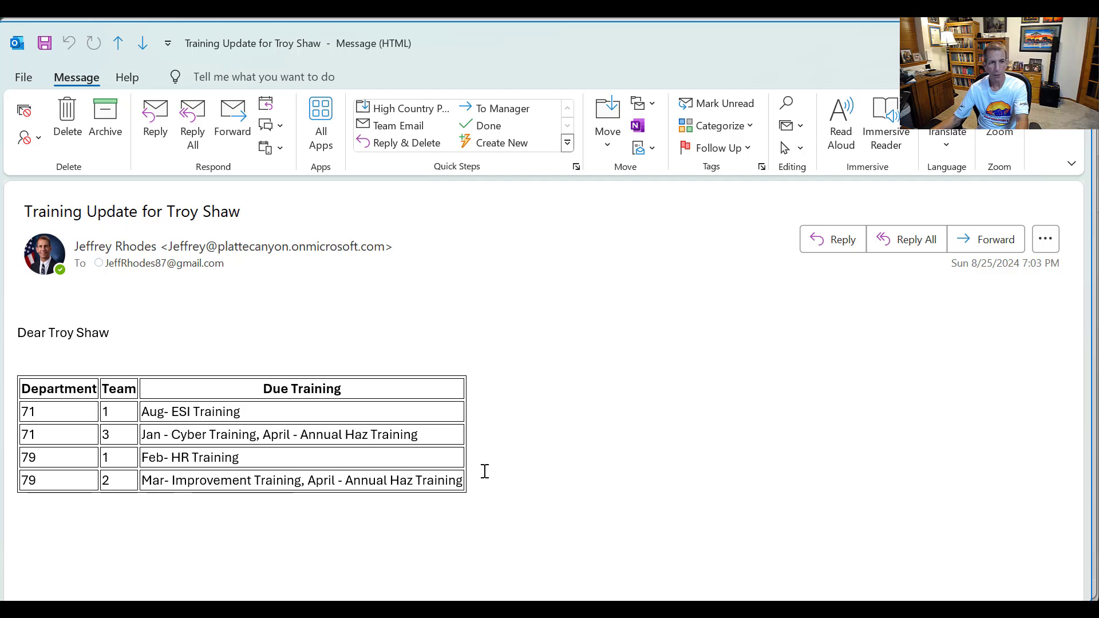
{"action": "key", "text": "alt+Tab"}
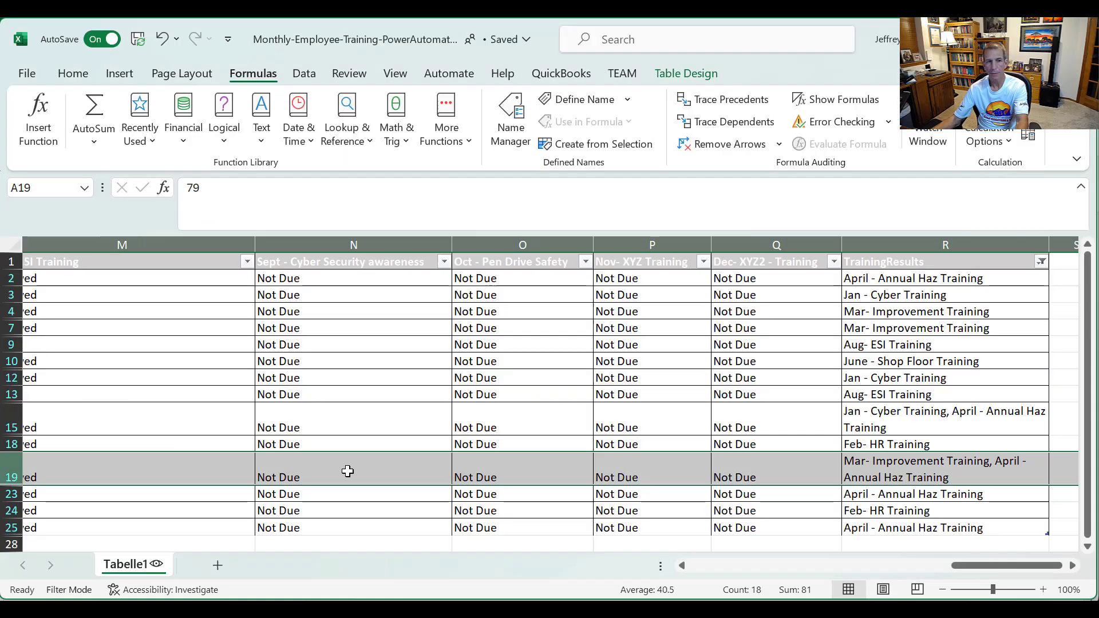
{"action": "left_click", "coordinate": [706, 565]}
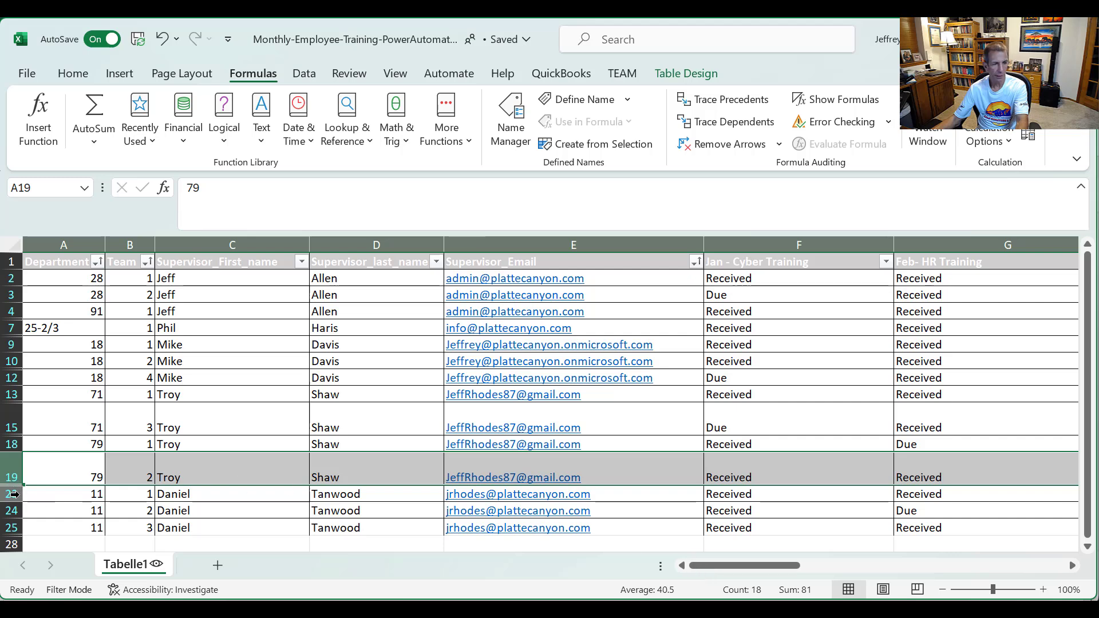
{"action": "left_click_drag", "start_coordinate": [12, 494], "coordinate": [40, 524]}
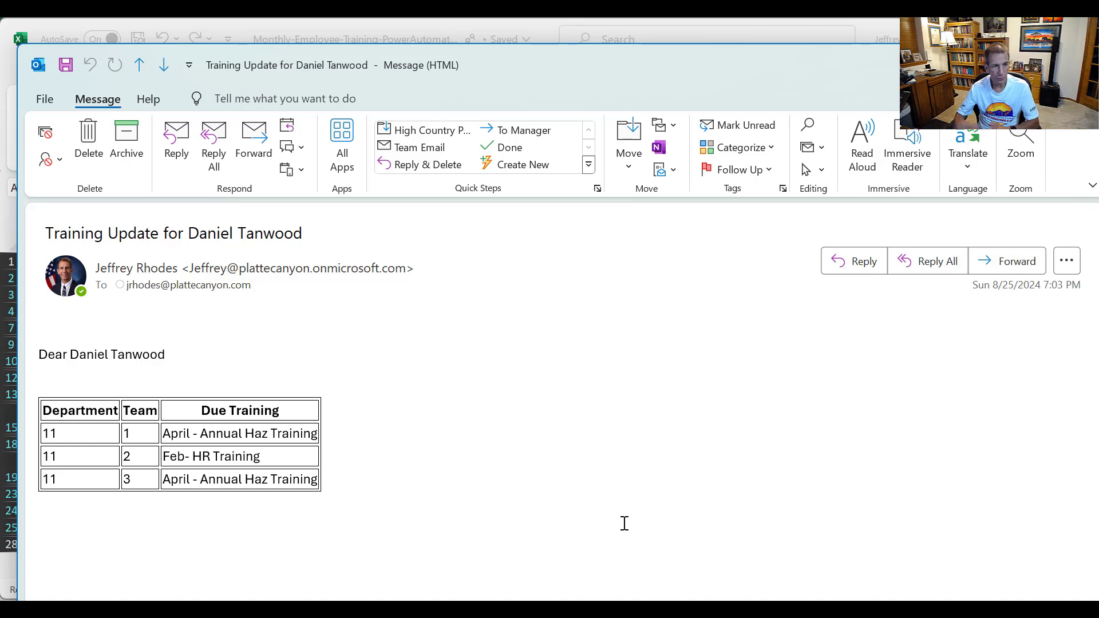
Position the final Training Update window to review department 11's April - Annual Haz and Feb- HR trainings
{"action": "left_click_drag", "start_coordinate": [618, 56], "coordinate": [606, 35]}
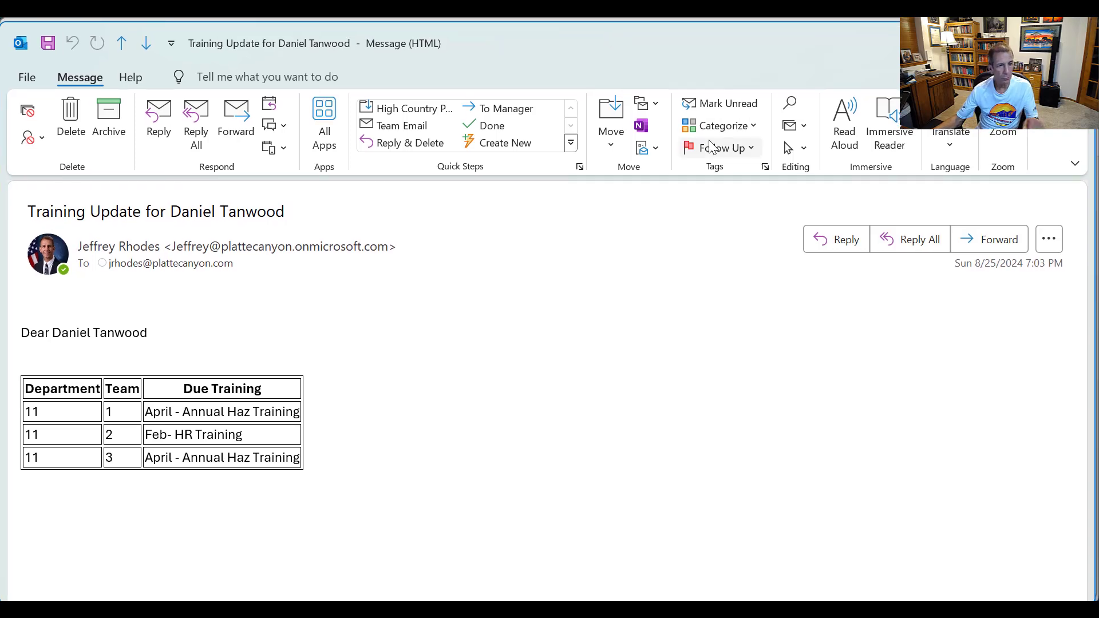